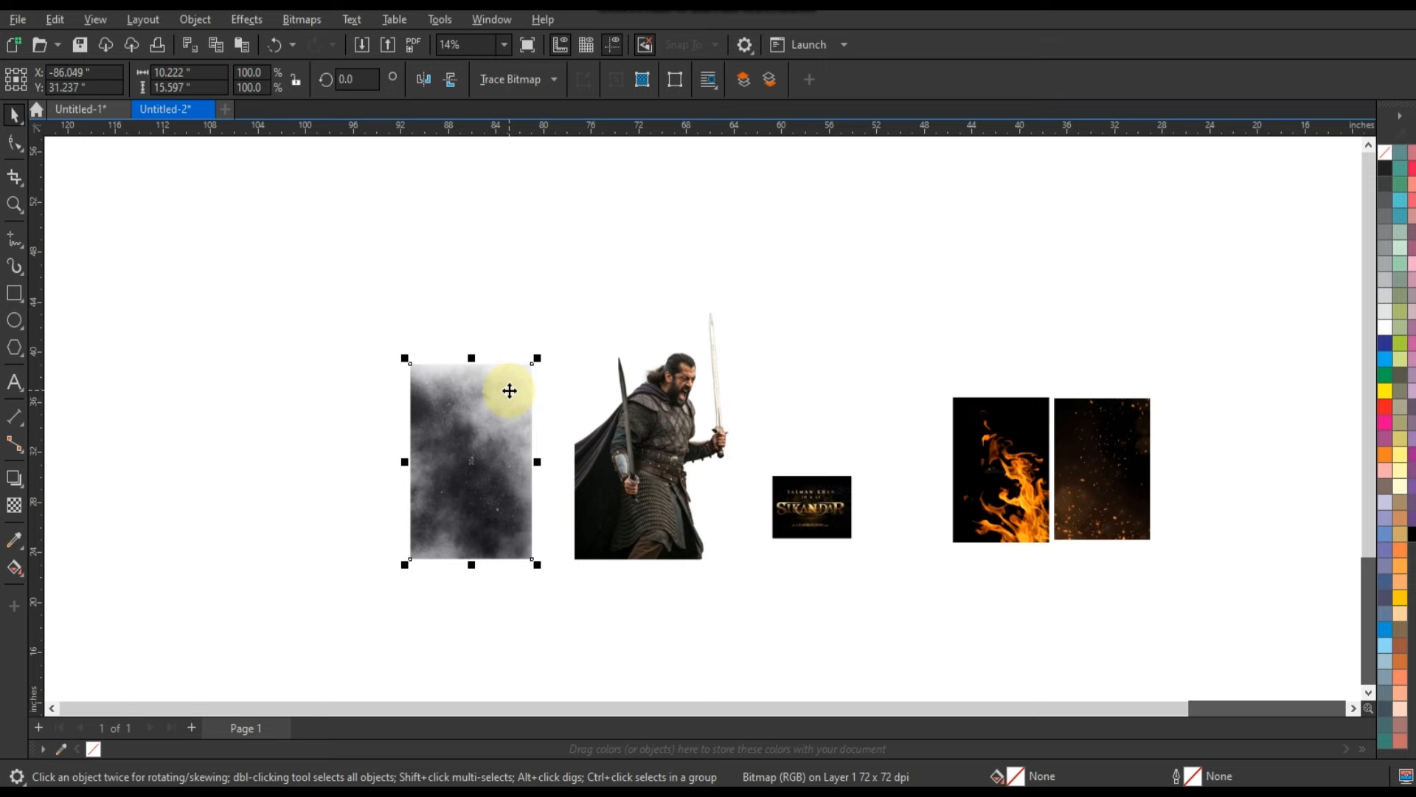
Step: Reposition the smoky starfield bitmap slightly and enlarge it proportionally to about 12.07 by 18.42 inches
key("shift+F2")
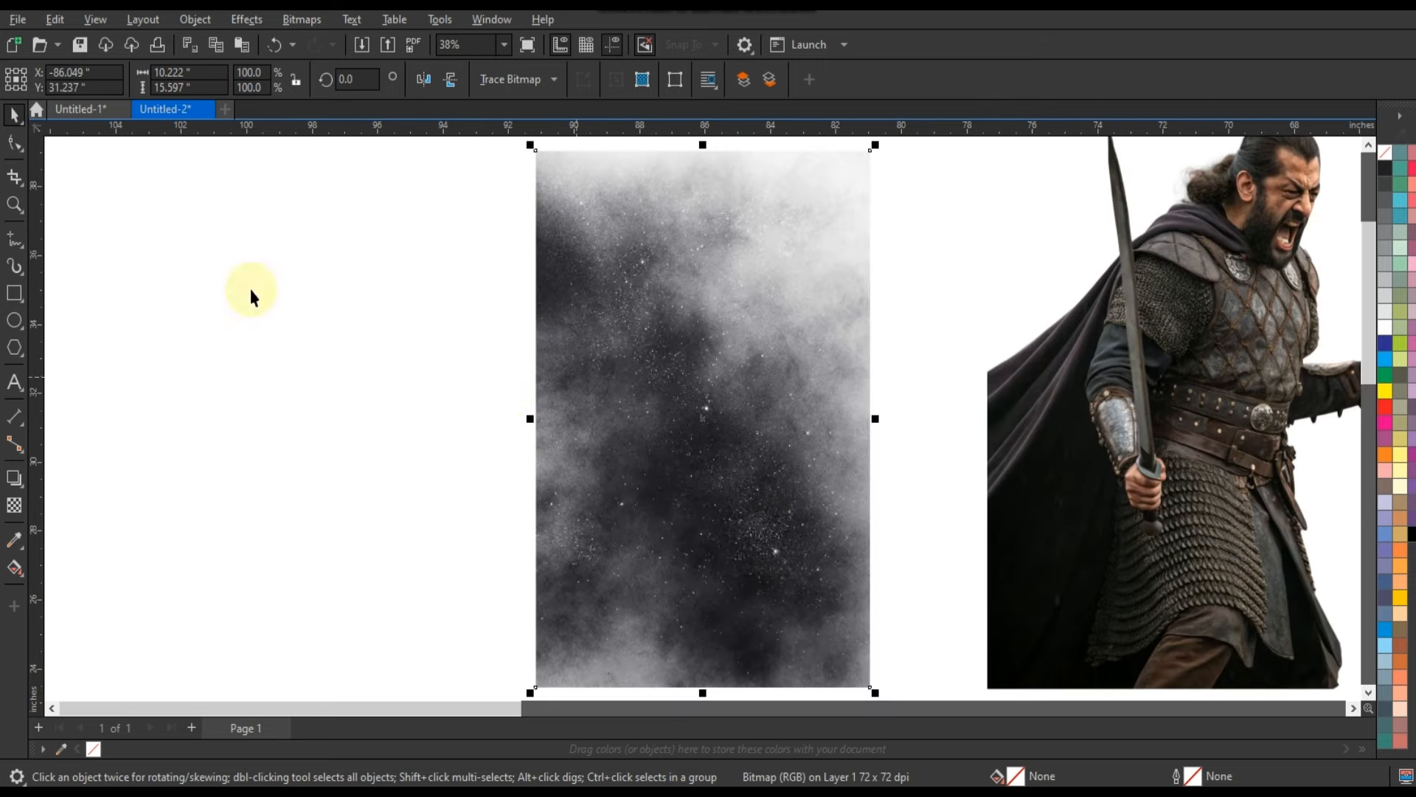
left_click(14, 205)
left_click_drag(548, 218, 877, 371)
right_click(657, 353)
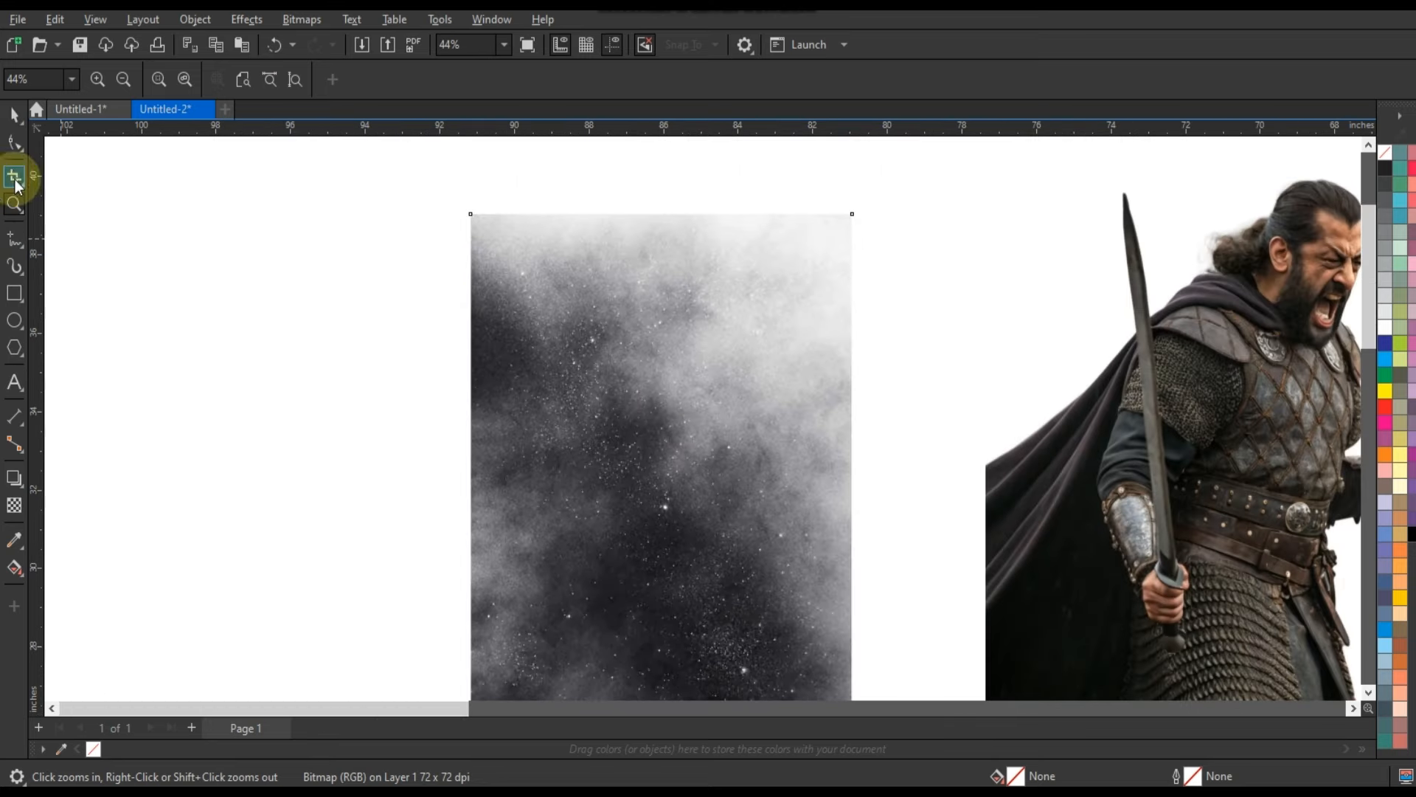
key("space")
left_click_drag(606, 409, 585, 354)
scroll(590, 350, "down", 1)
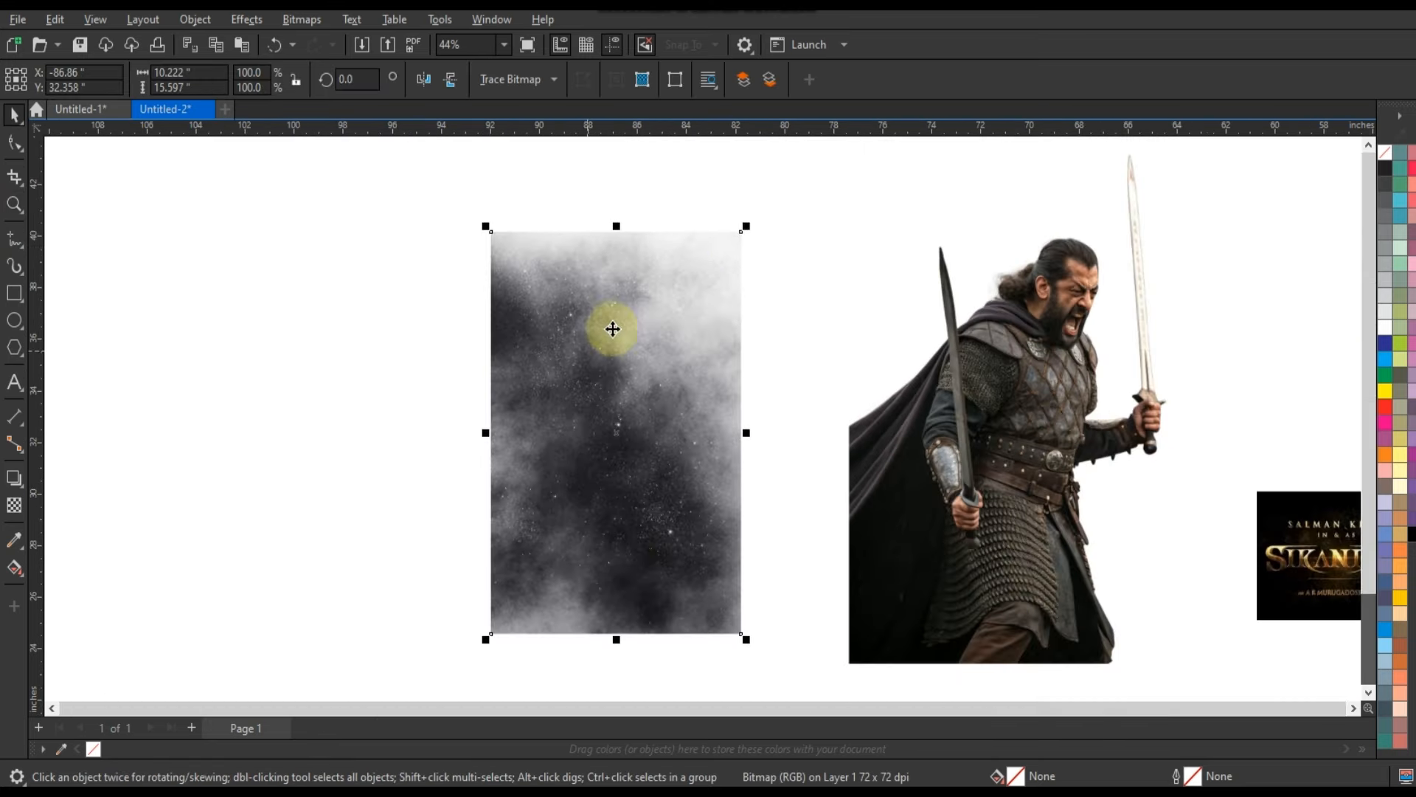
left_click(754, 215)
left_click(737, 234)
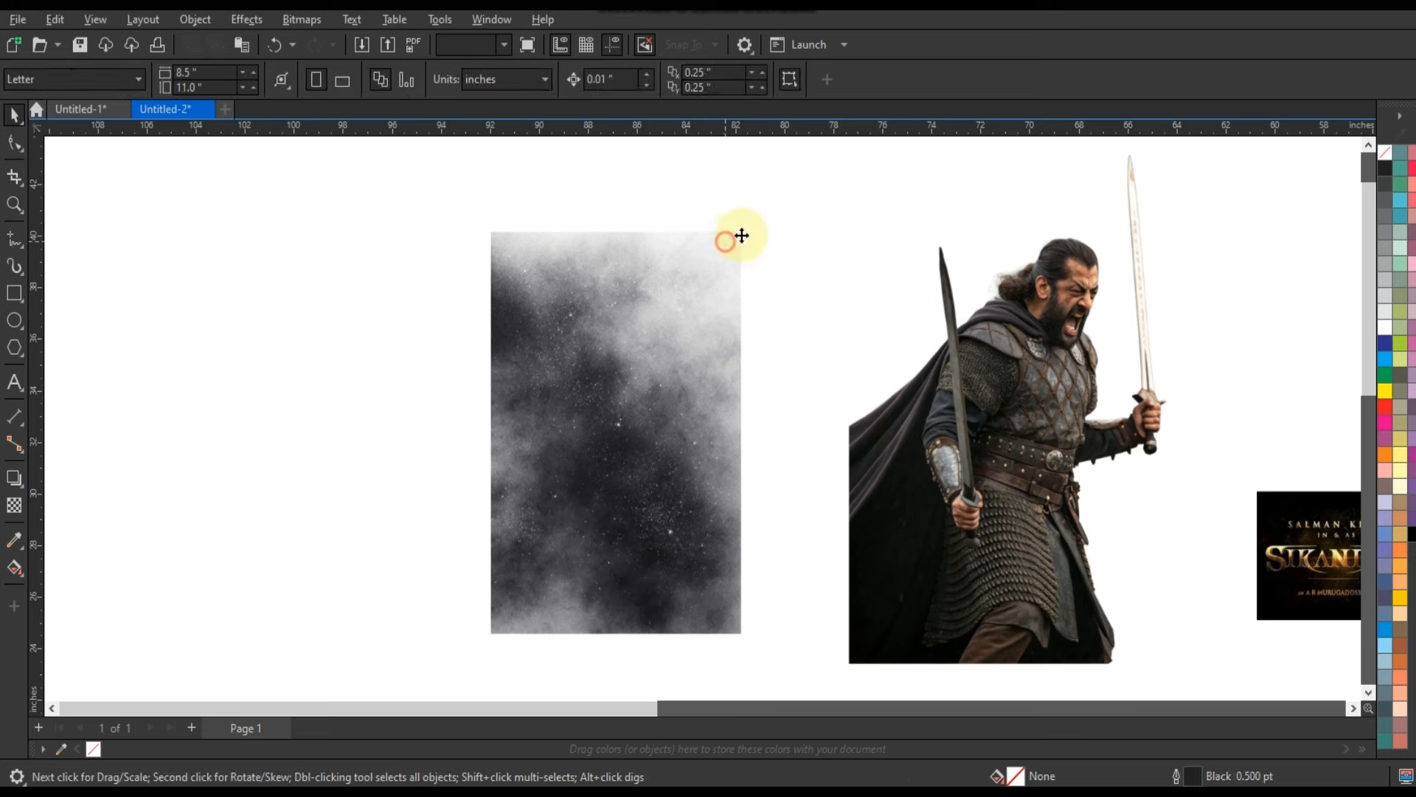
left_click_drag(746, 227, 790, 199)
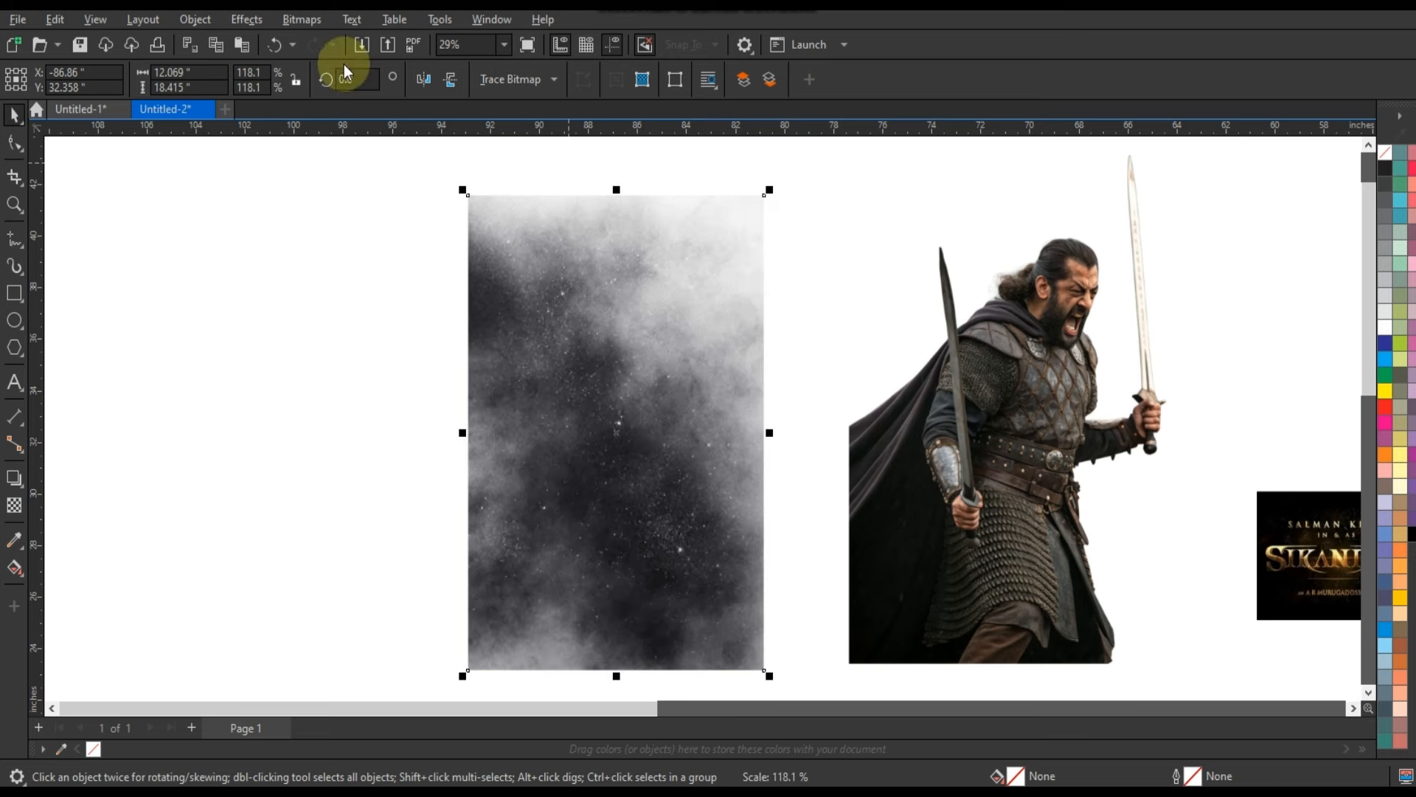
Step: Adjust the smoky background bitmap to brightness -9 and contrast 18, keeping intensity at 0
left_click(246, 19)
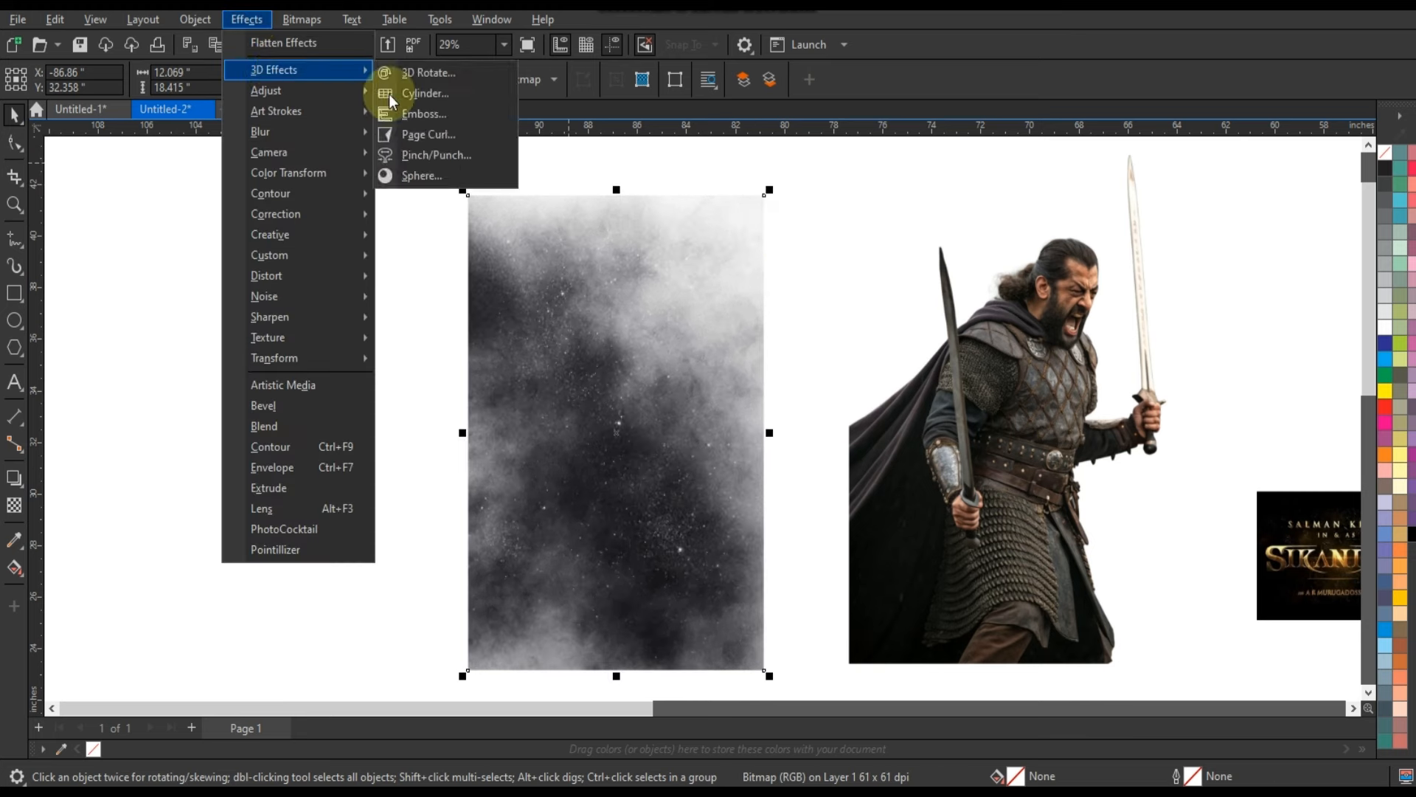
mouse_move(300, 91)
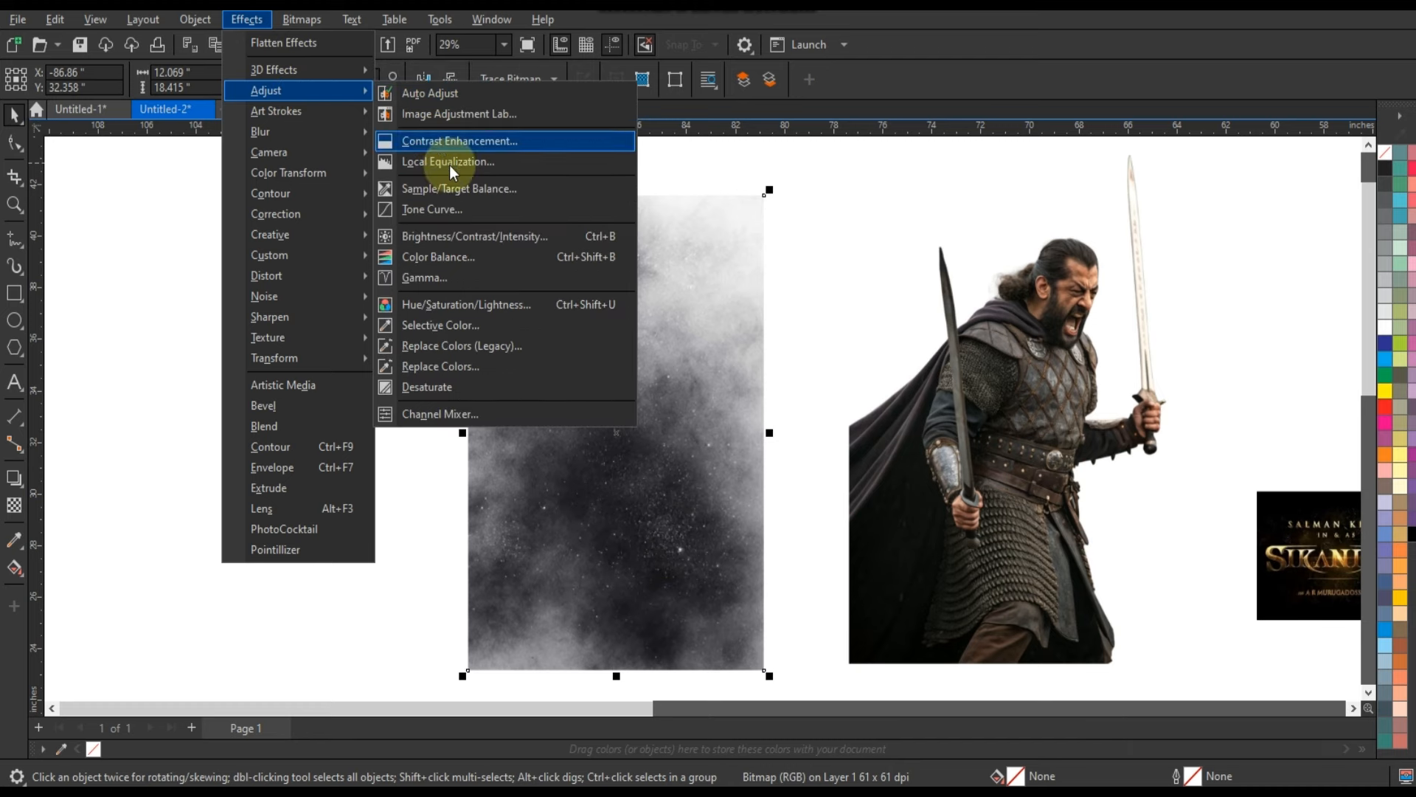
left_click(469, 236)
left_click_drag(870, 298, 1085, 328)
left_click_drag(933, 374, 926, 374)
left_click(942, 399)
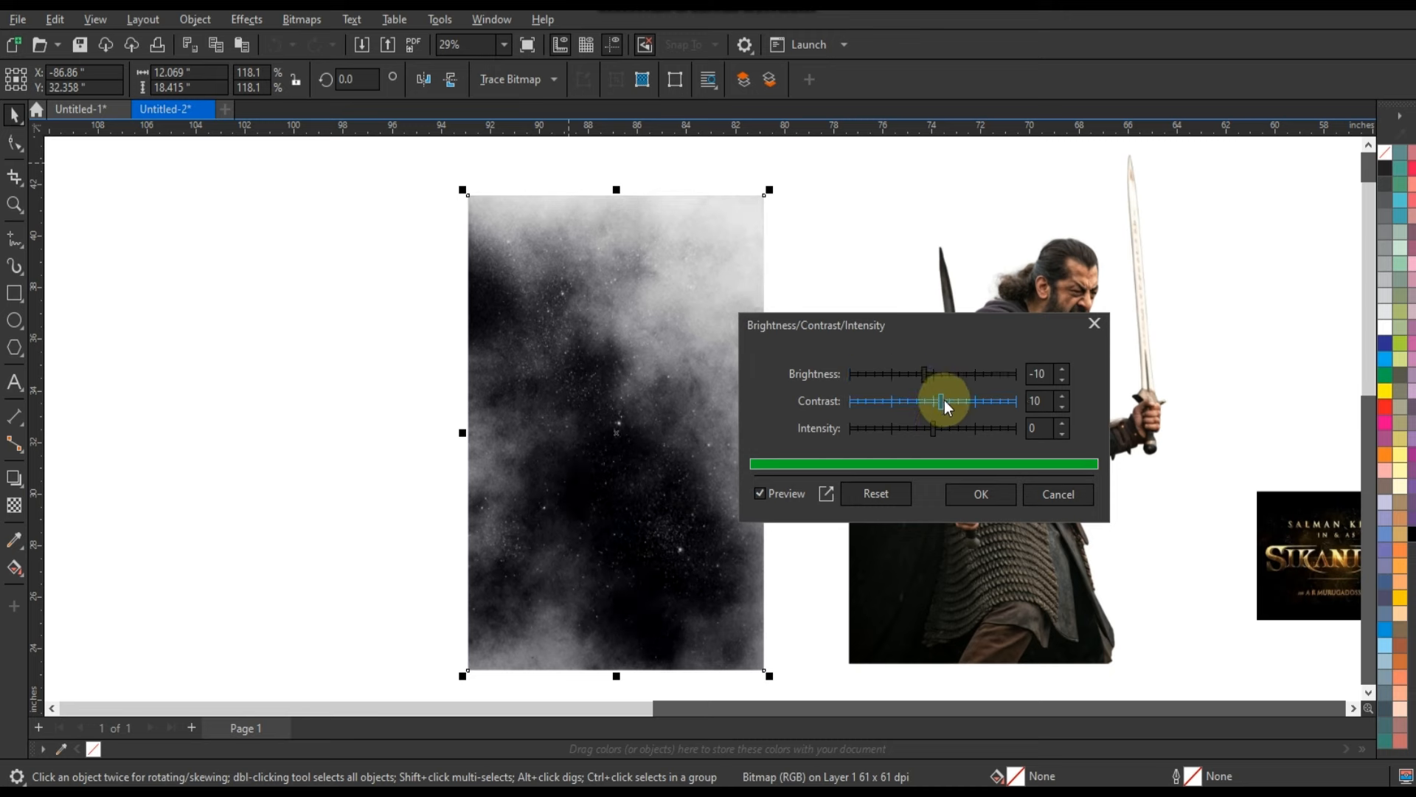
left_click(935, 375)
left_click(949, 400)
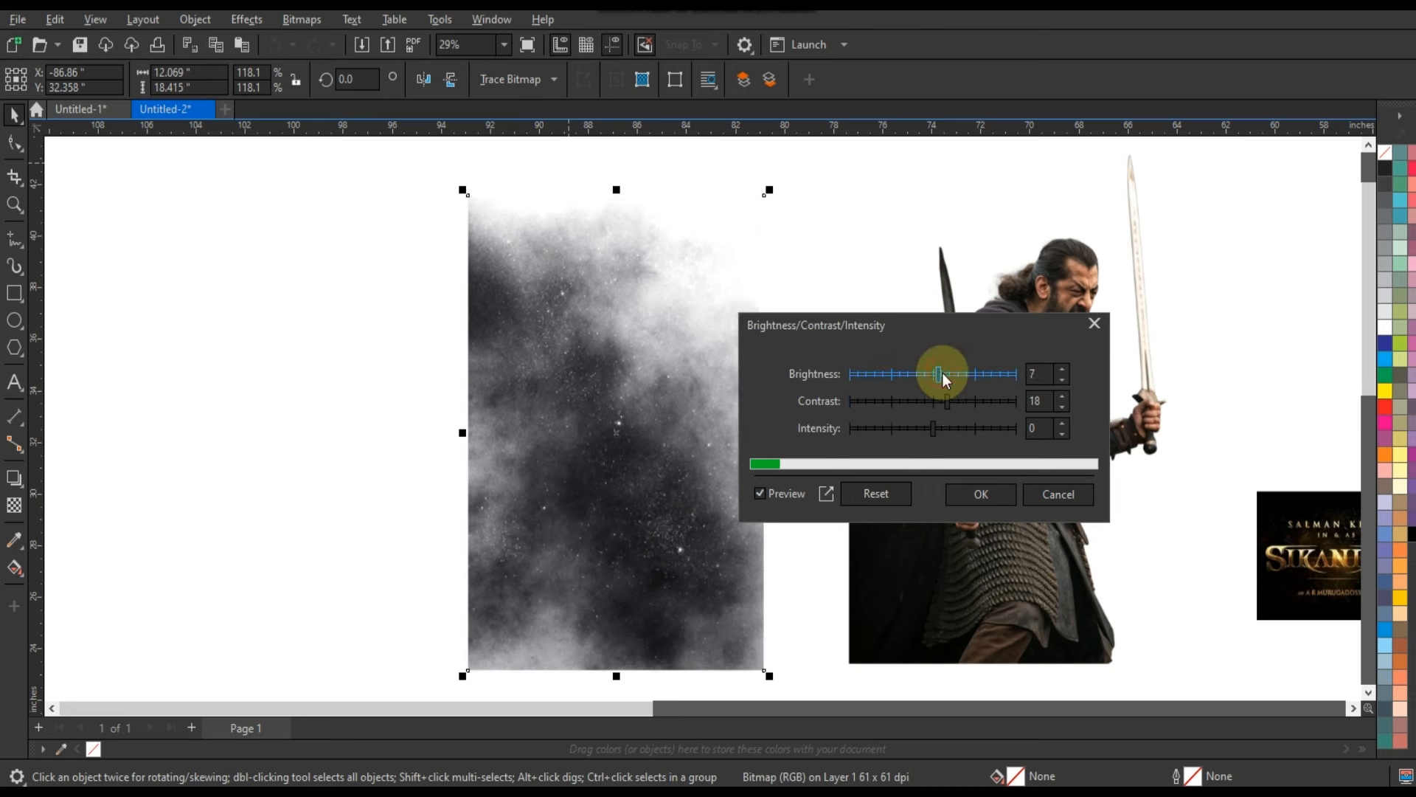
left_click_drag(941, 373, 921, 373)
left_click(926, 375)
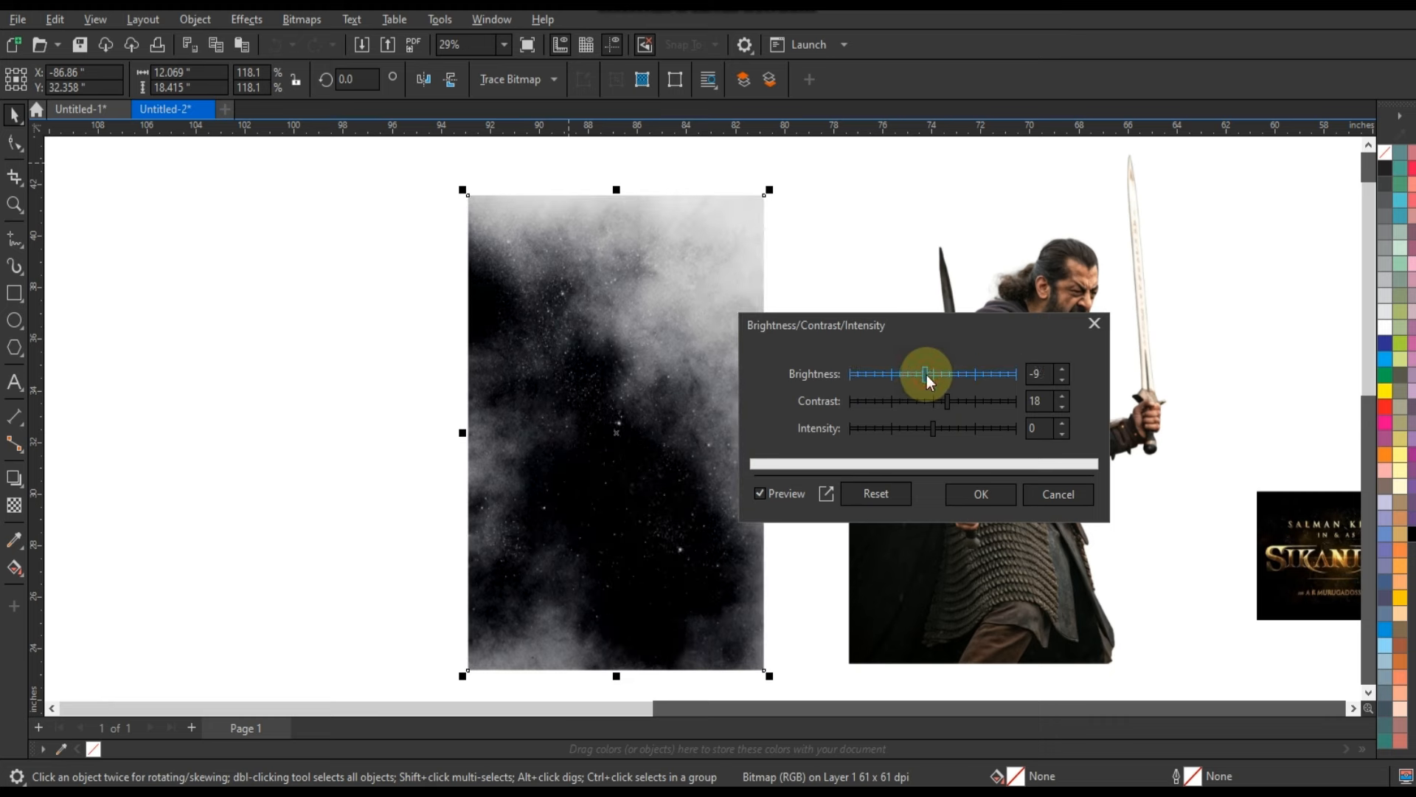
left_click(987, 488)
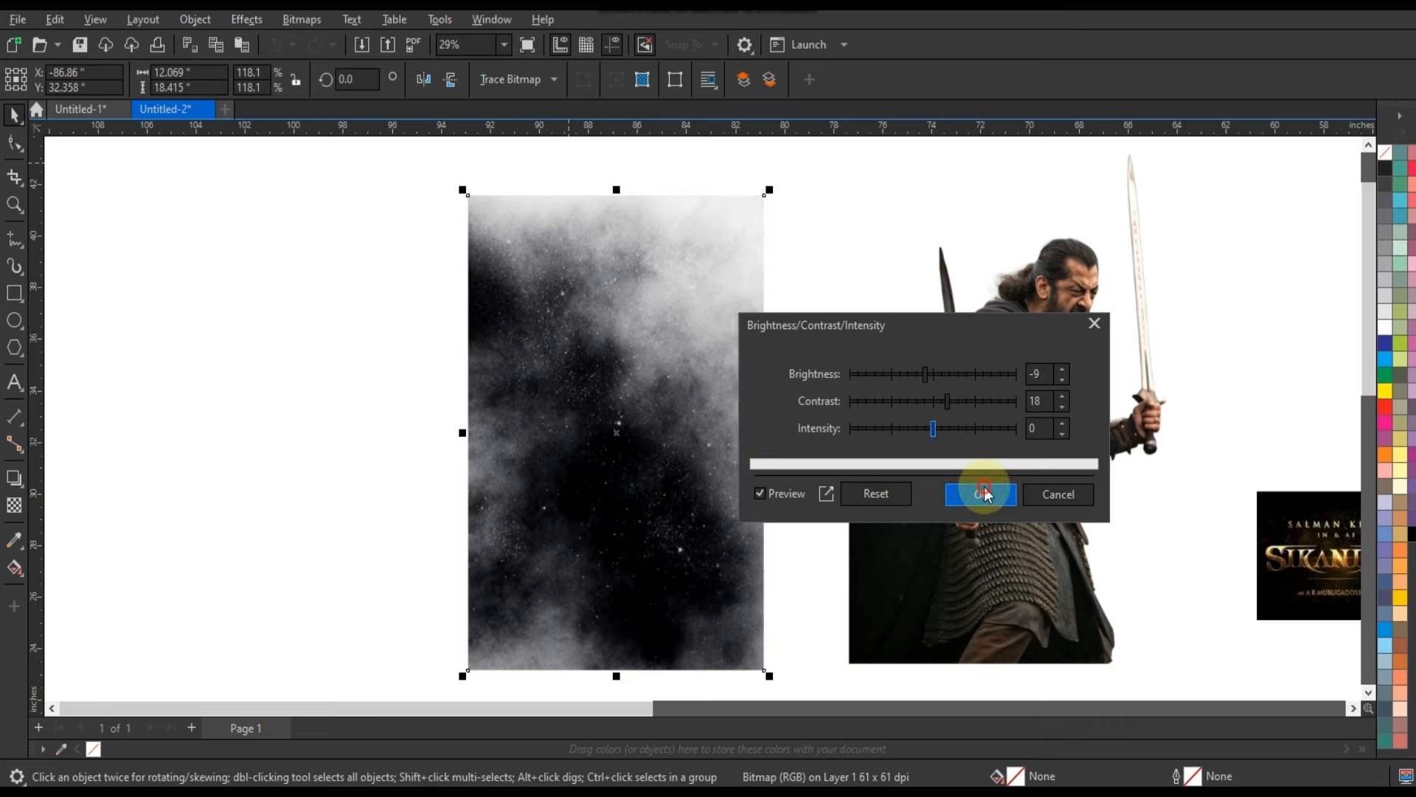
left_click(428, 427)
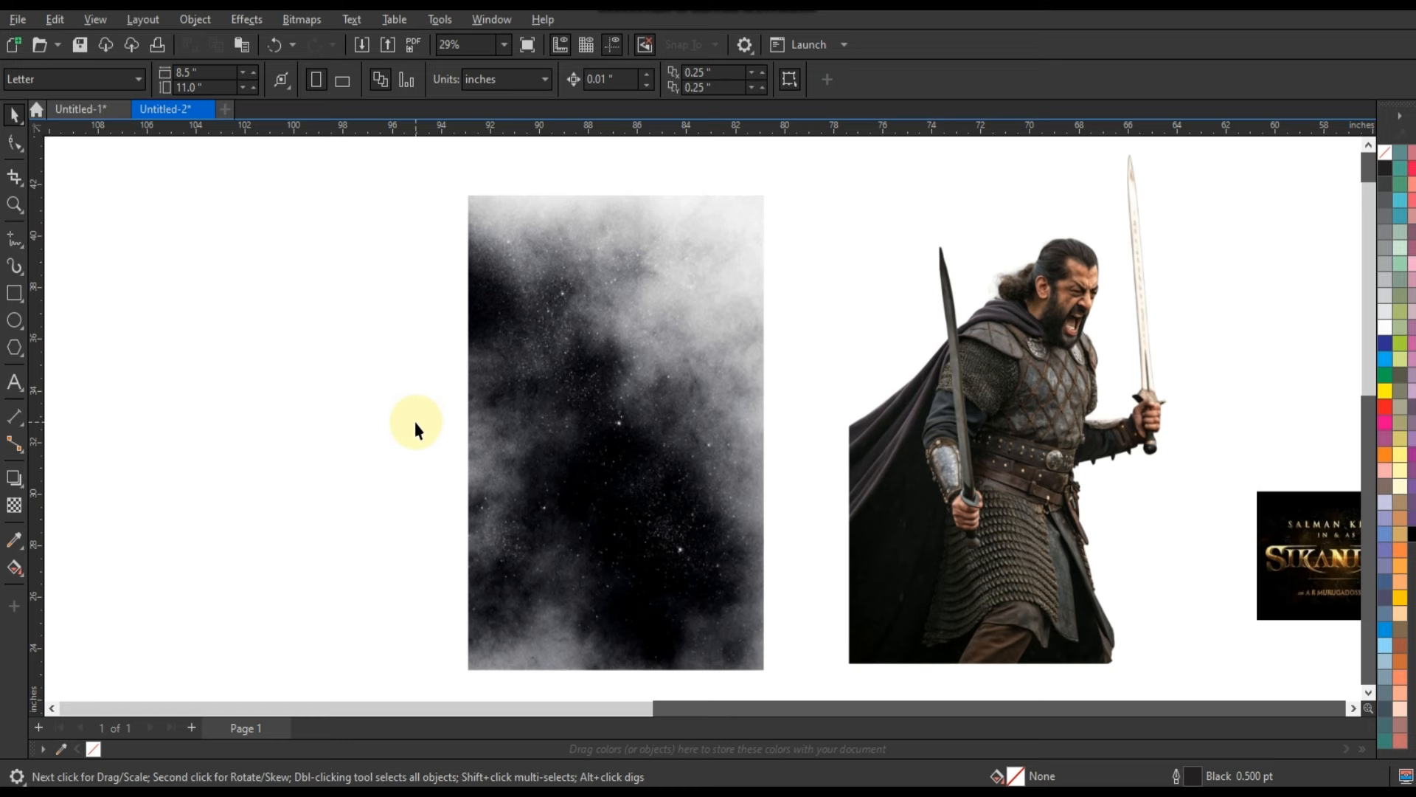
Step: Draw a rectangle about 11.75 by 18.06 inches over the smoky background and centre it on the bitmap
left_click(14, 294)
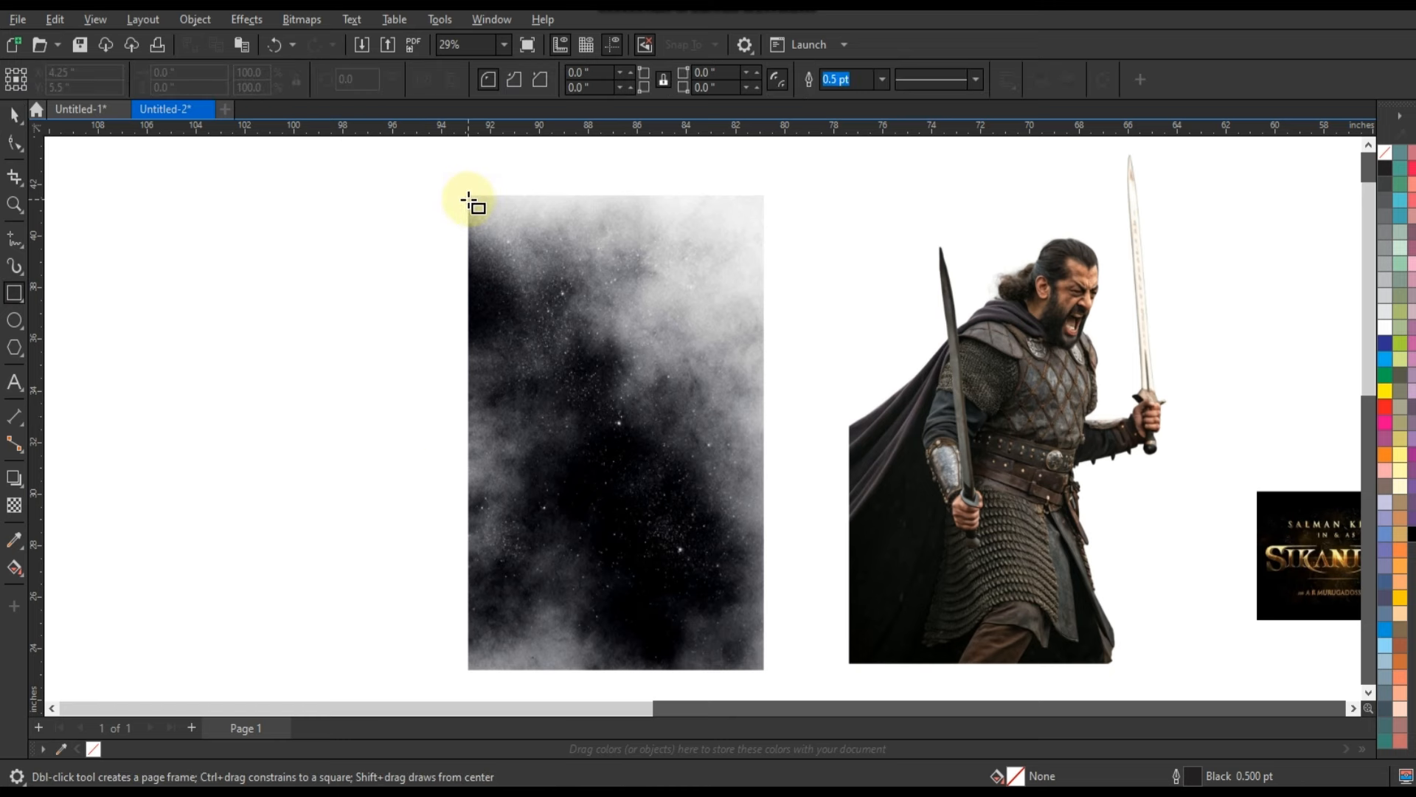
left_click_drag(469, 200, 758, 668)
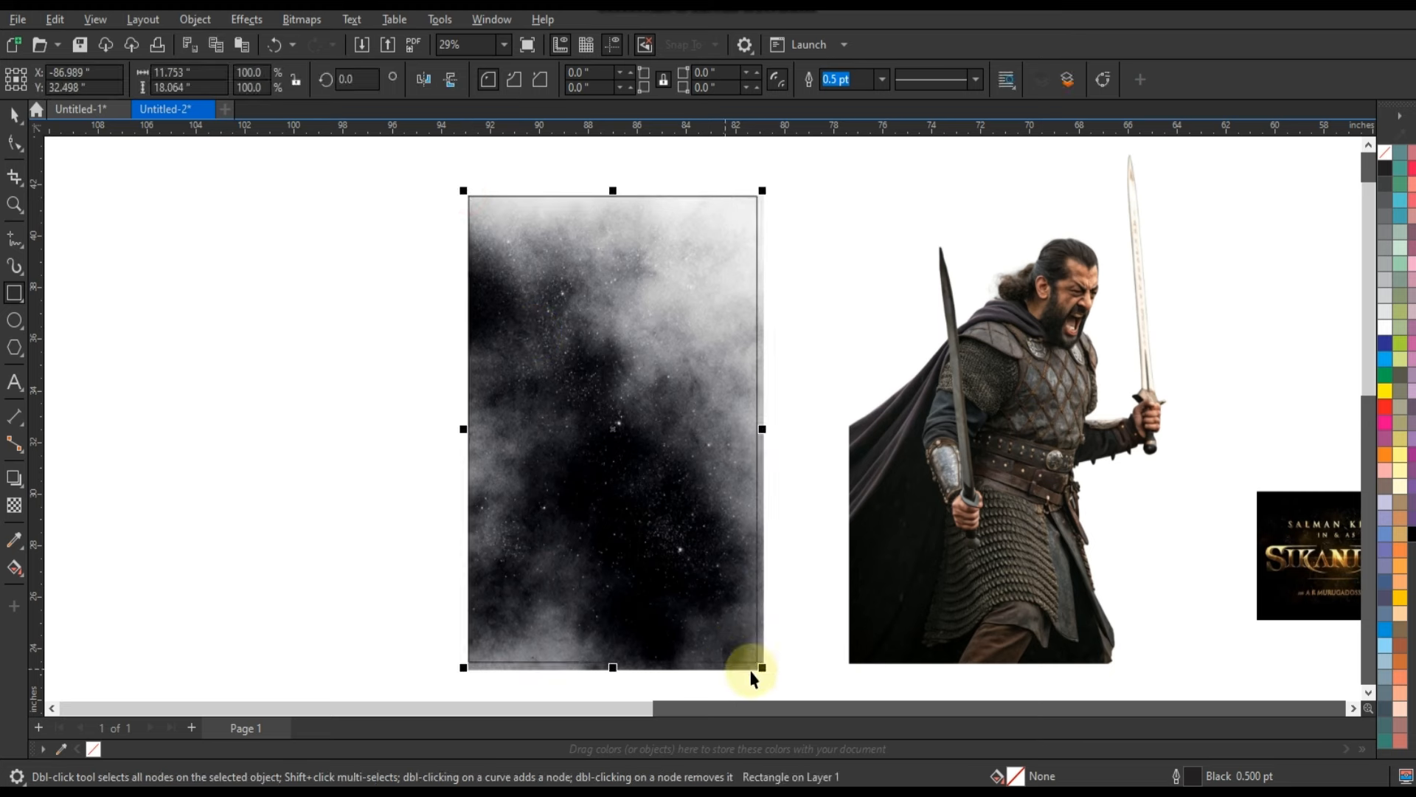
key("space")
left_click(761, 643, "shift")
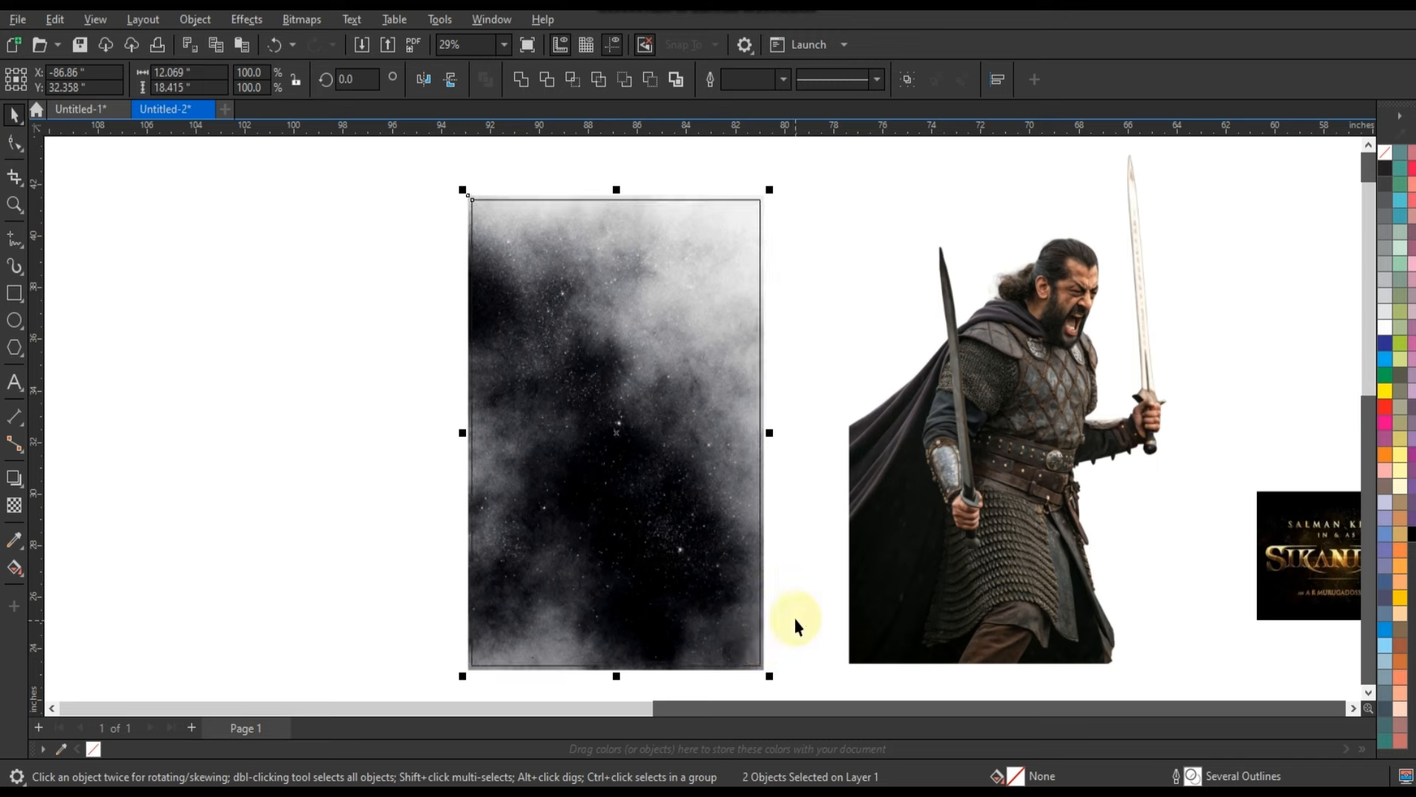
Step: PowerClip the smoky background bitmap inside the rectangle frame
left_click(767, 199)
right_click(759, 197)
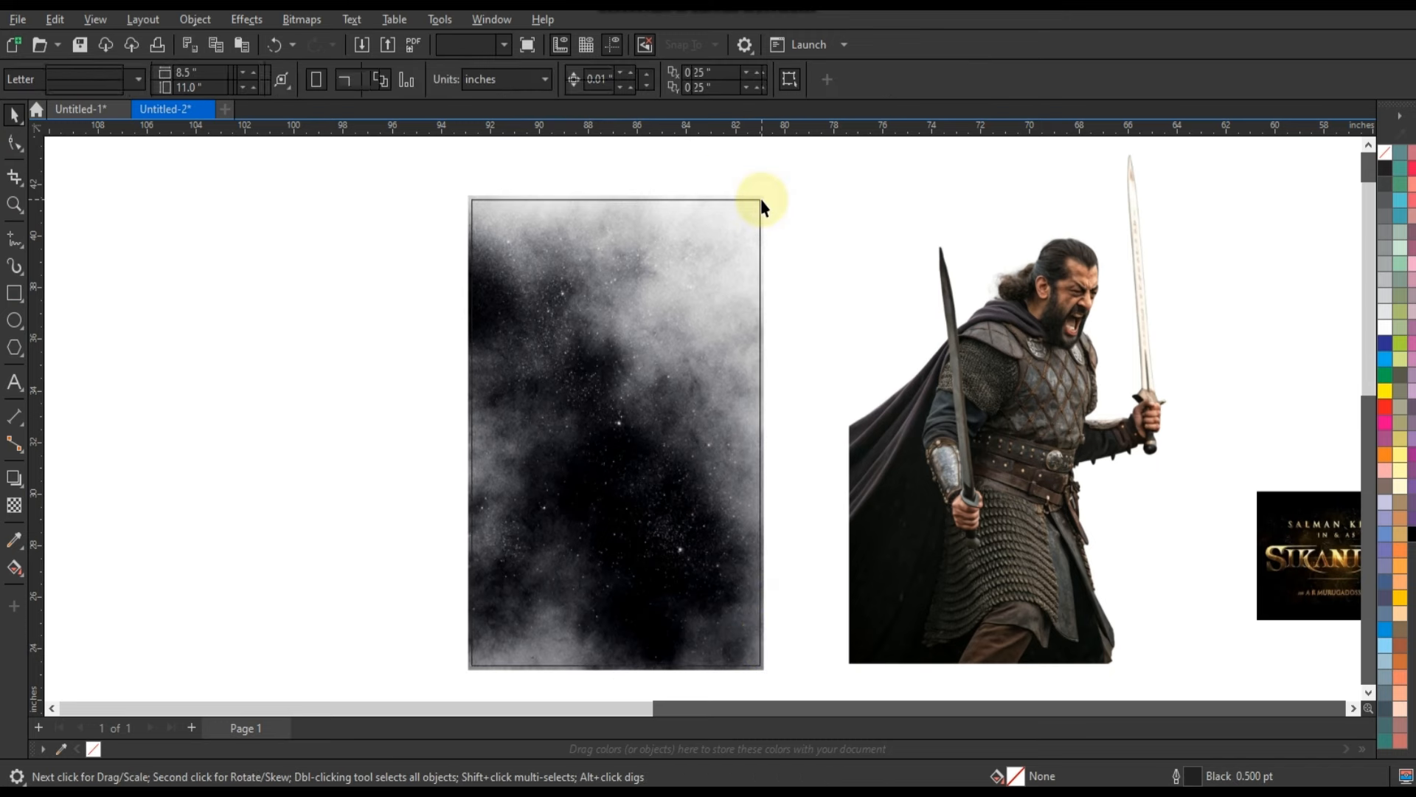
right_click(750, 196)
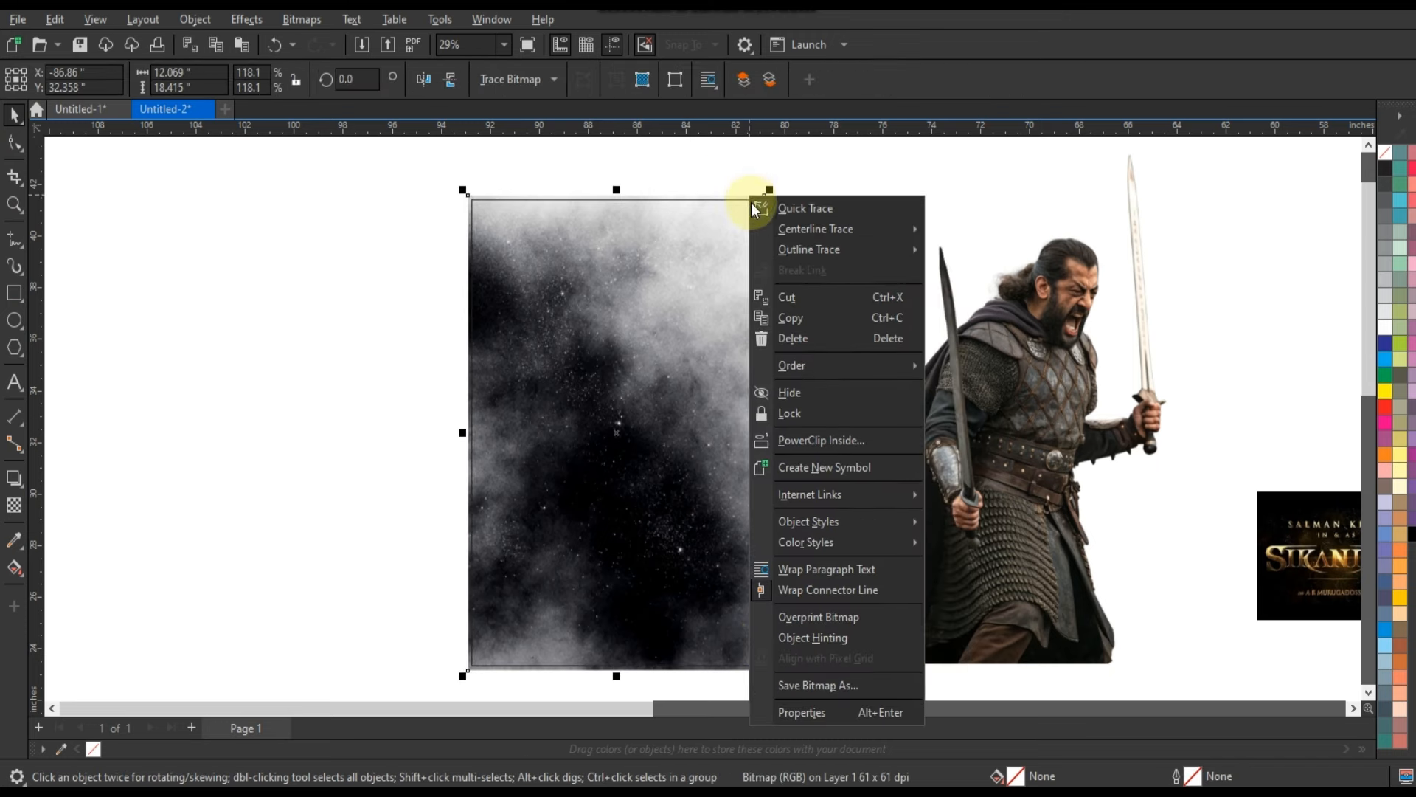
left_click(821, 441)
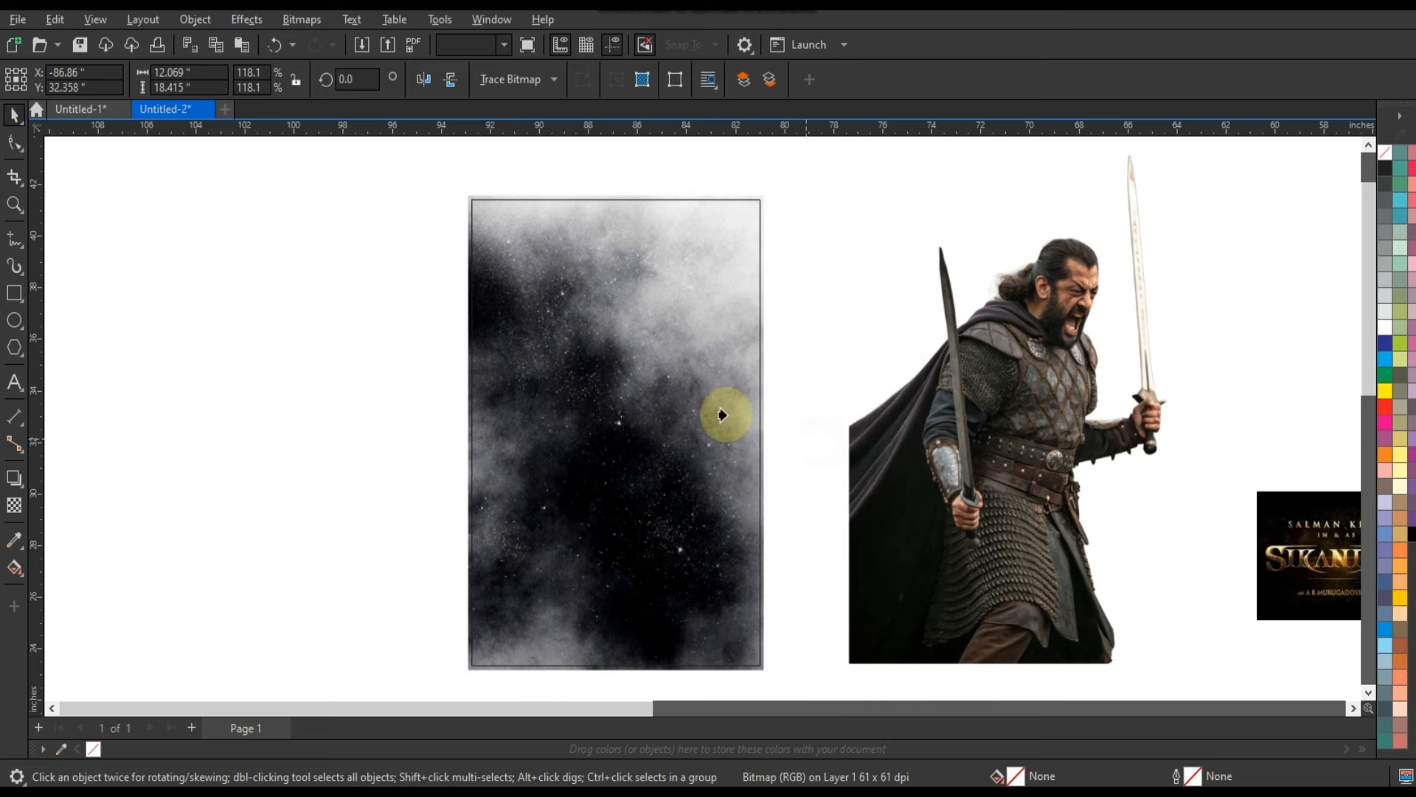
left_click(726, 412)
Step: Move the warrior cutout onto the framed smoky background so he fills most of the frame
left_click(948, 445)
left_click(948, 443)
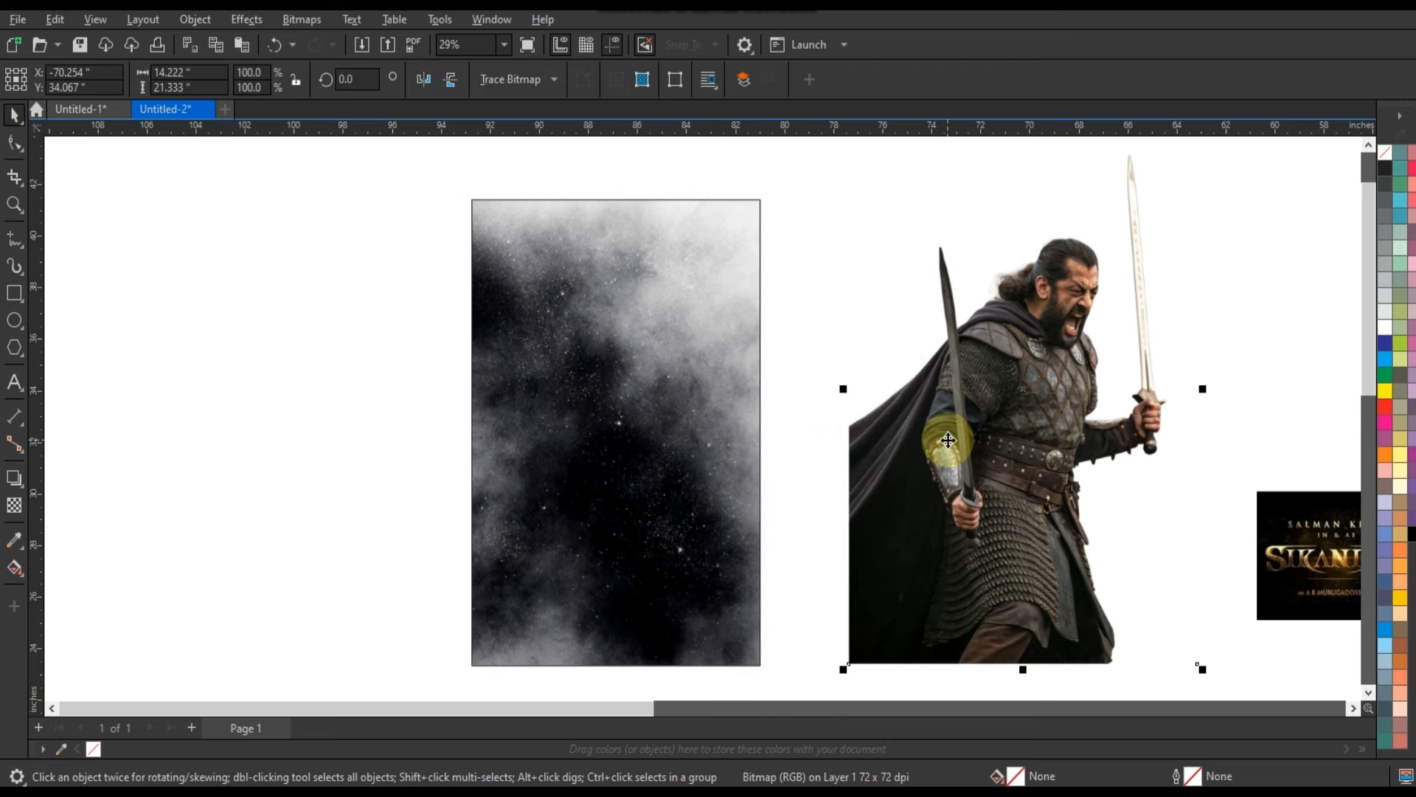
left_click_drag(947, 439, 599, 455)
Step: Apply the Sharpen effect to the warrior bitmap with an edge level of 100% and a threshold of 0
left_click(14, 205)
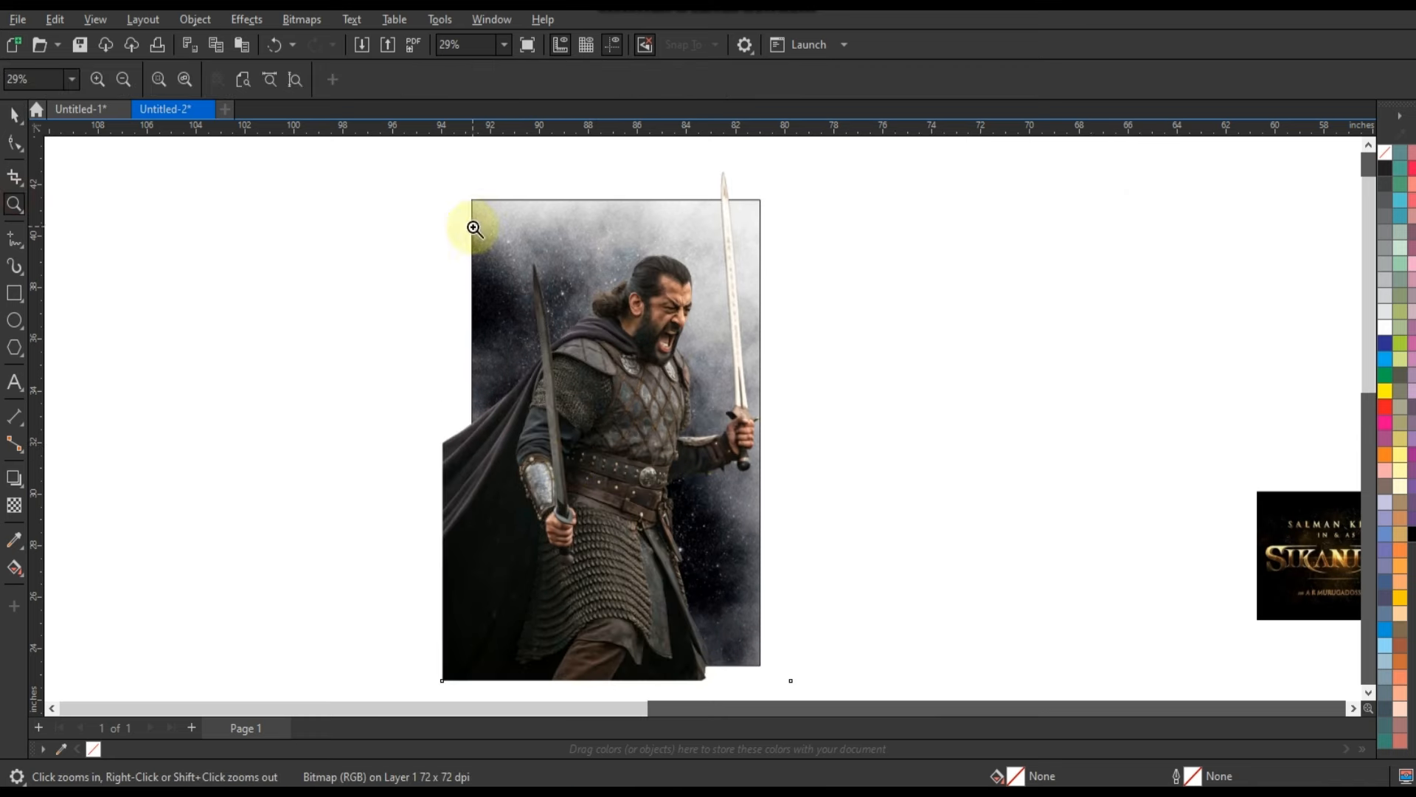
left_click_drag(475, 228, 866, 459)
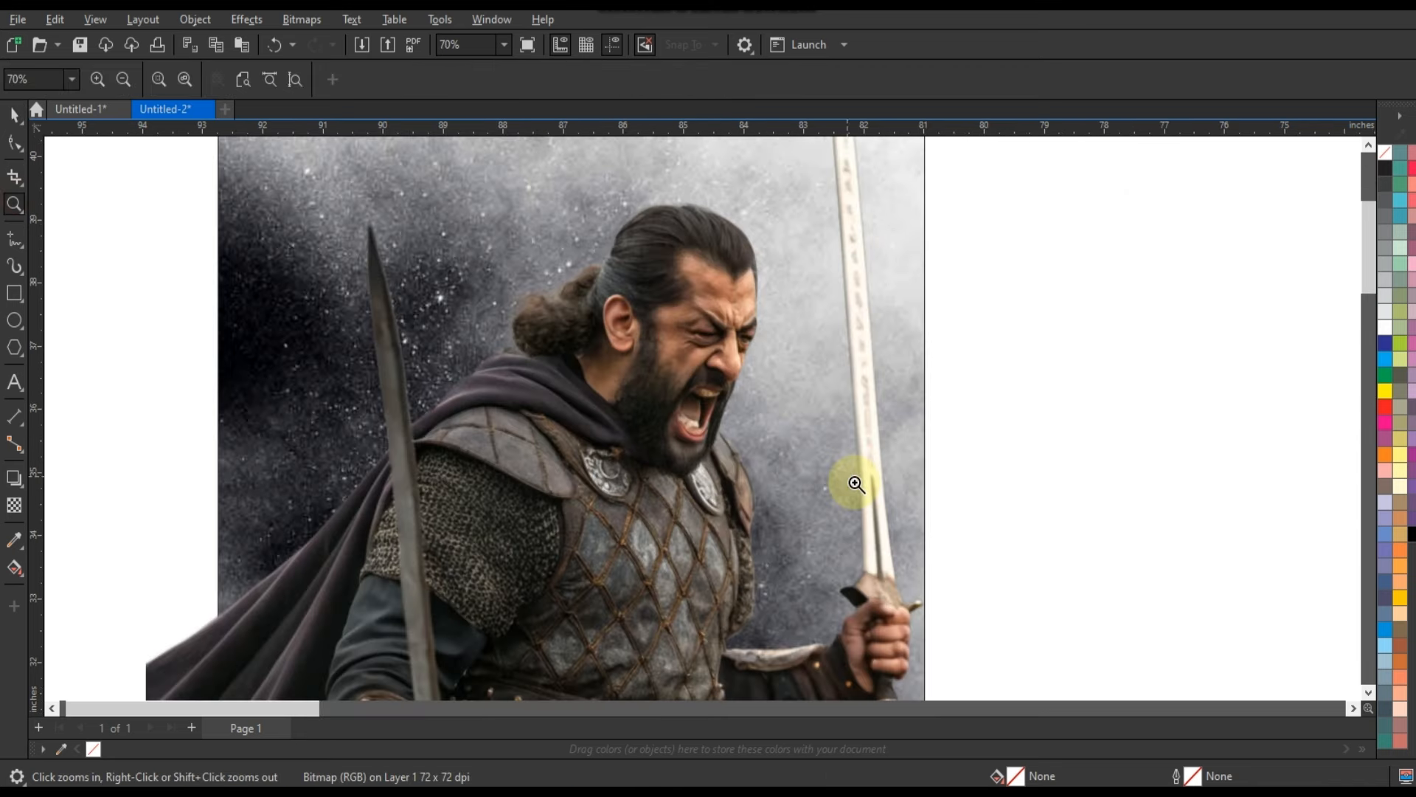
left_click(245, 23)
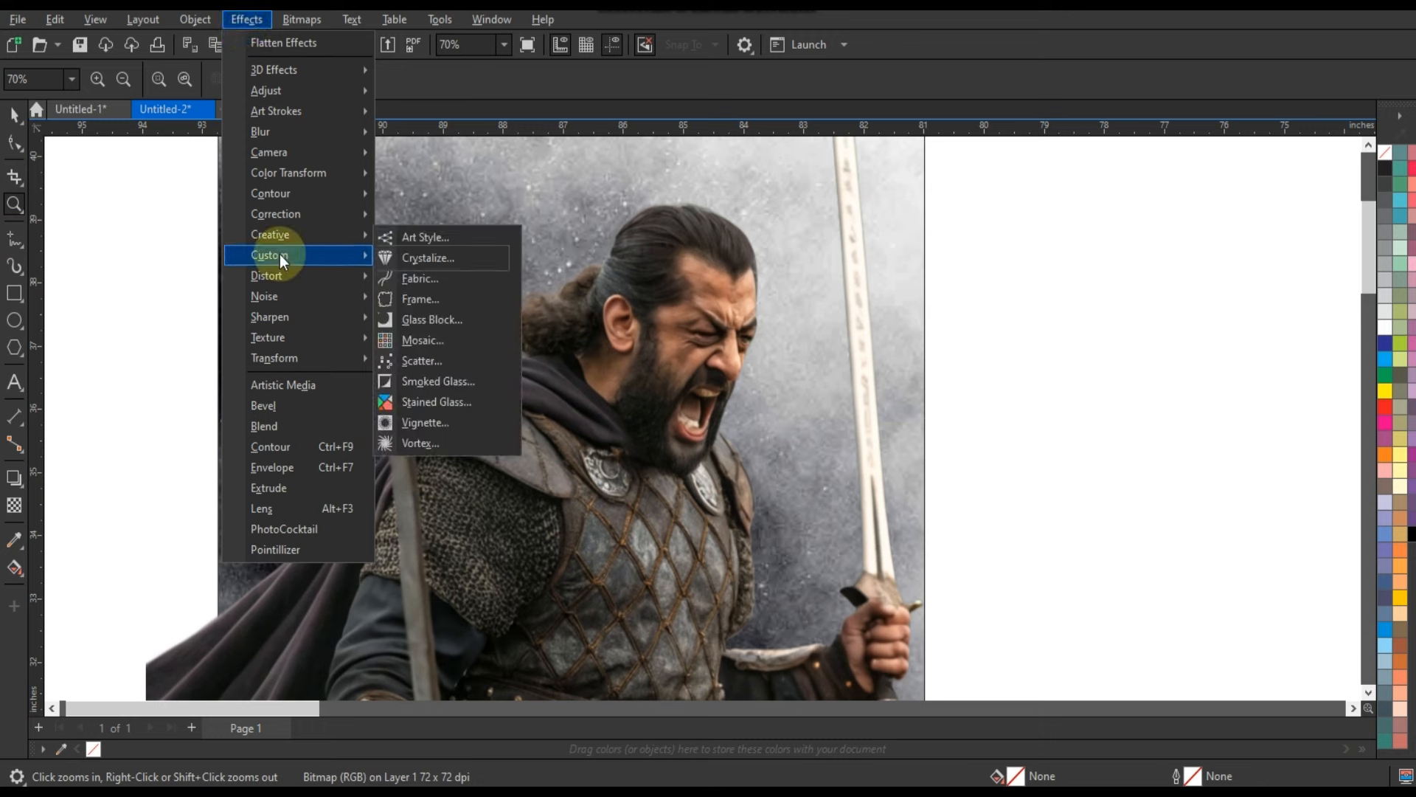
mouse_move(284, 273)
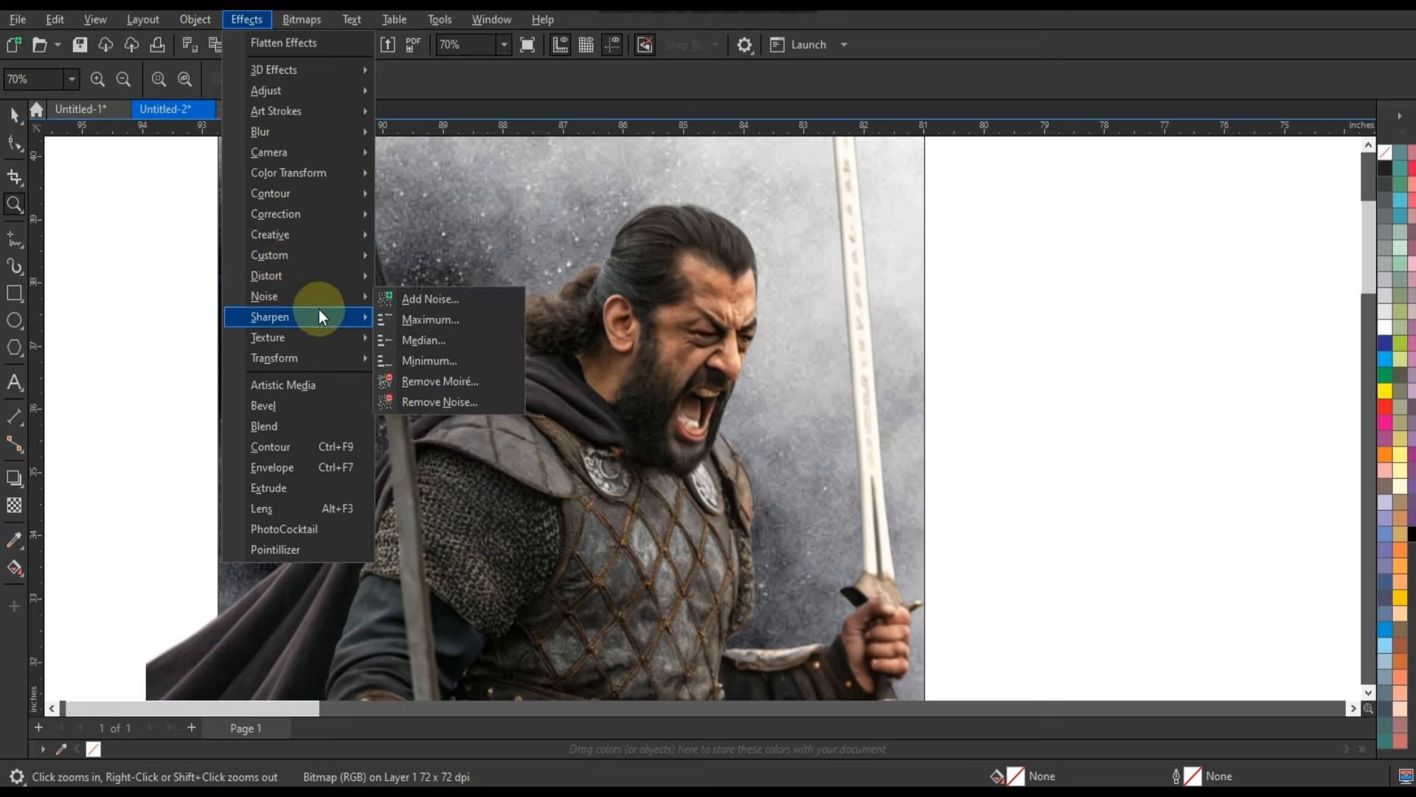
mouse_move(319, 311)
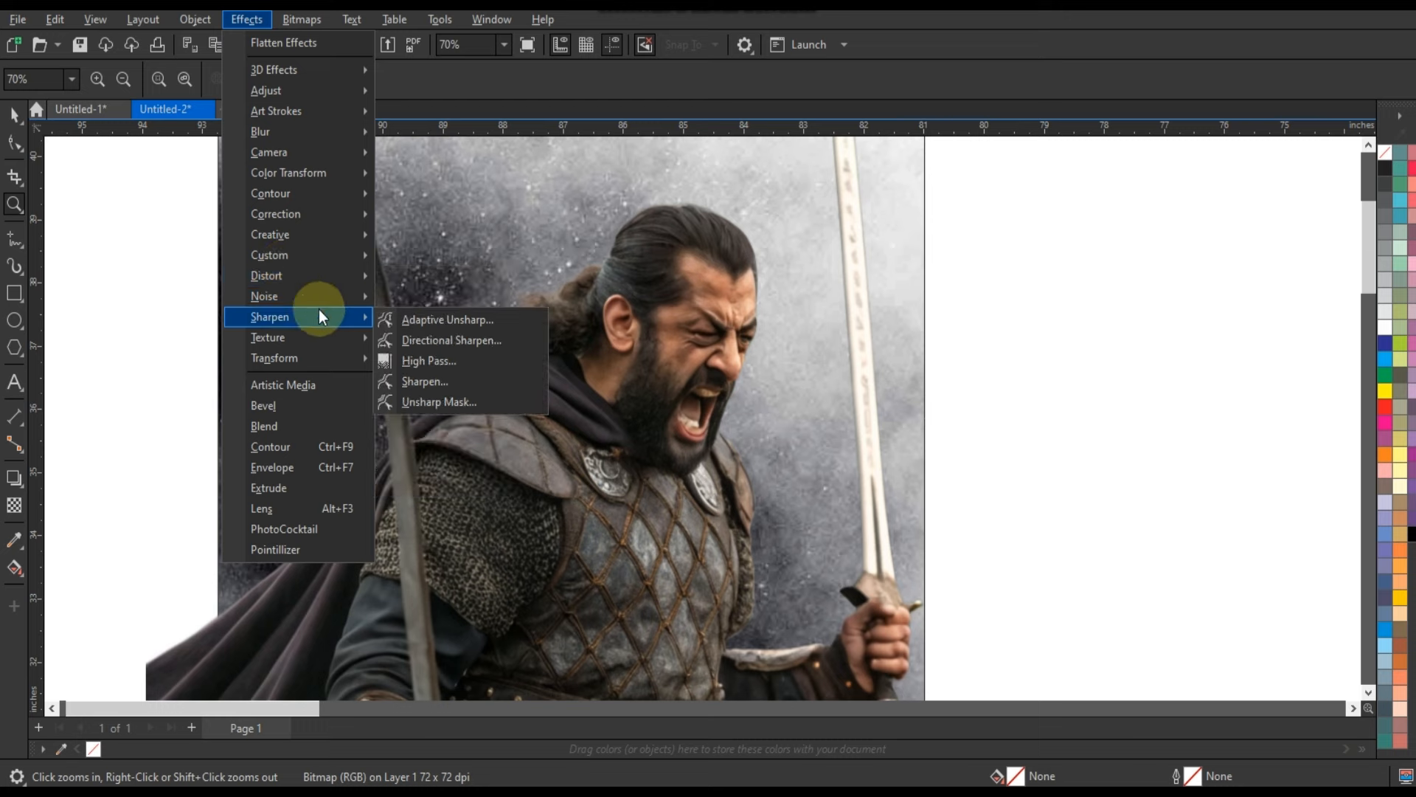
left_click(426, 381)
left_click_drag(759, 331, 1167, 351)
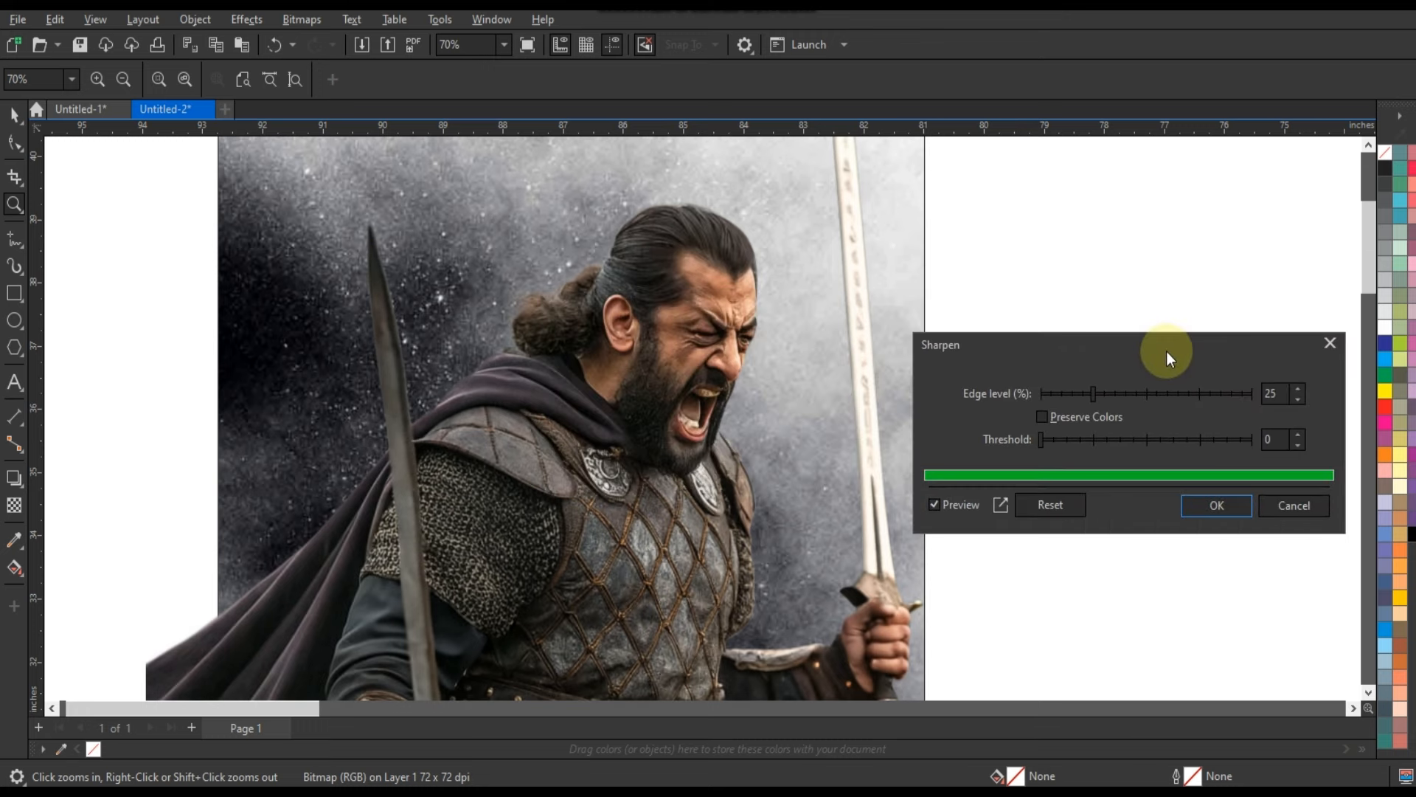
left_click_drag(1209, 396, 1255, 396)
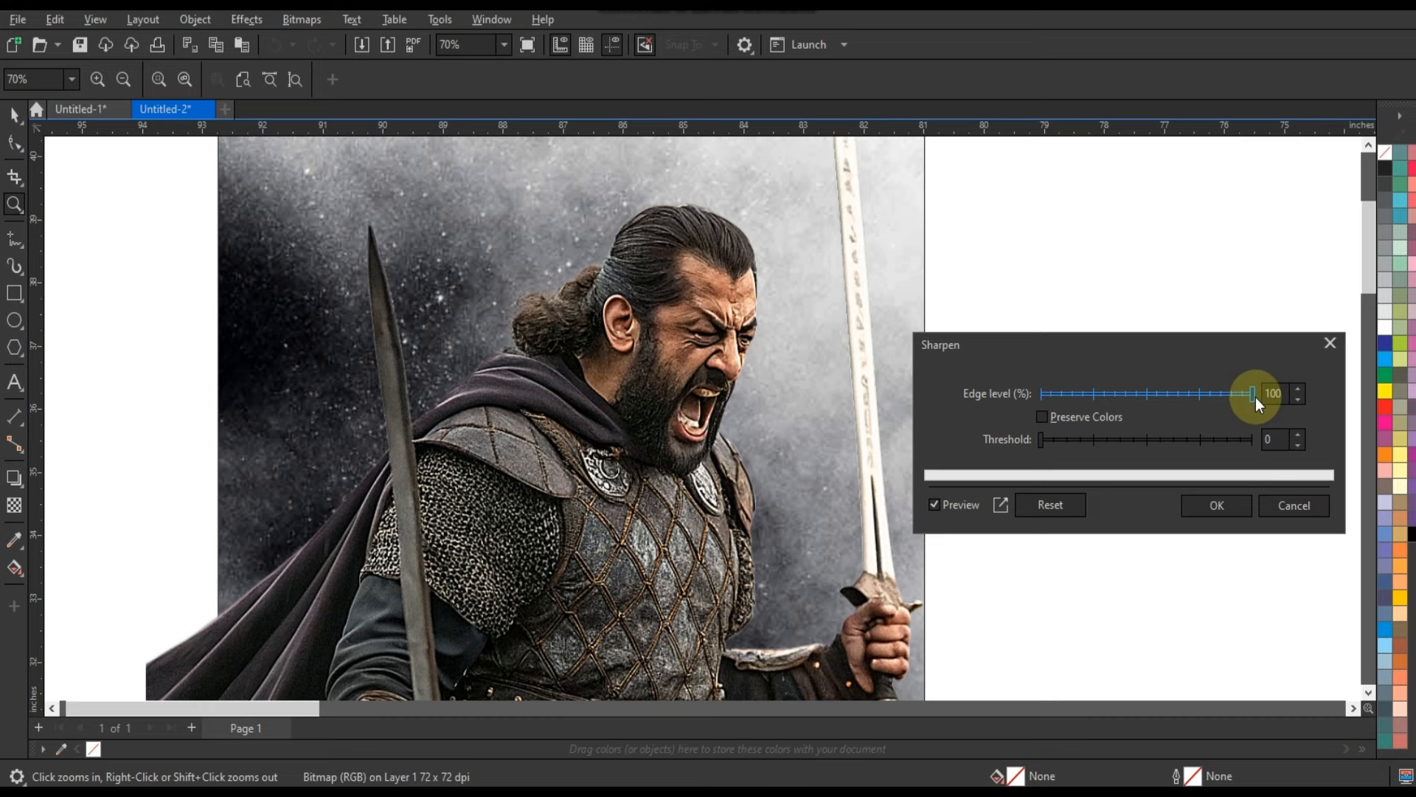
left_click(1217, 505)
Step: Convert the warrior to a Grayscale (8-bit) bitmap at 300 dpi with anti-aliasing and a transparent background
right_click(712, 348)
right_click(712, 348)
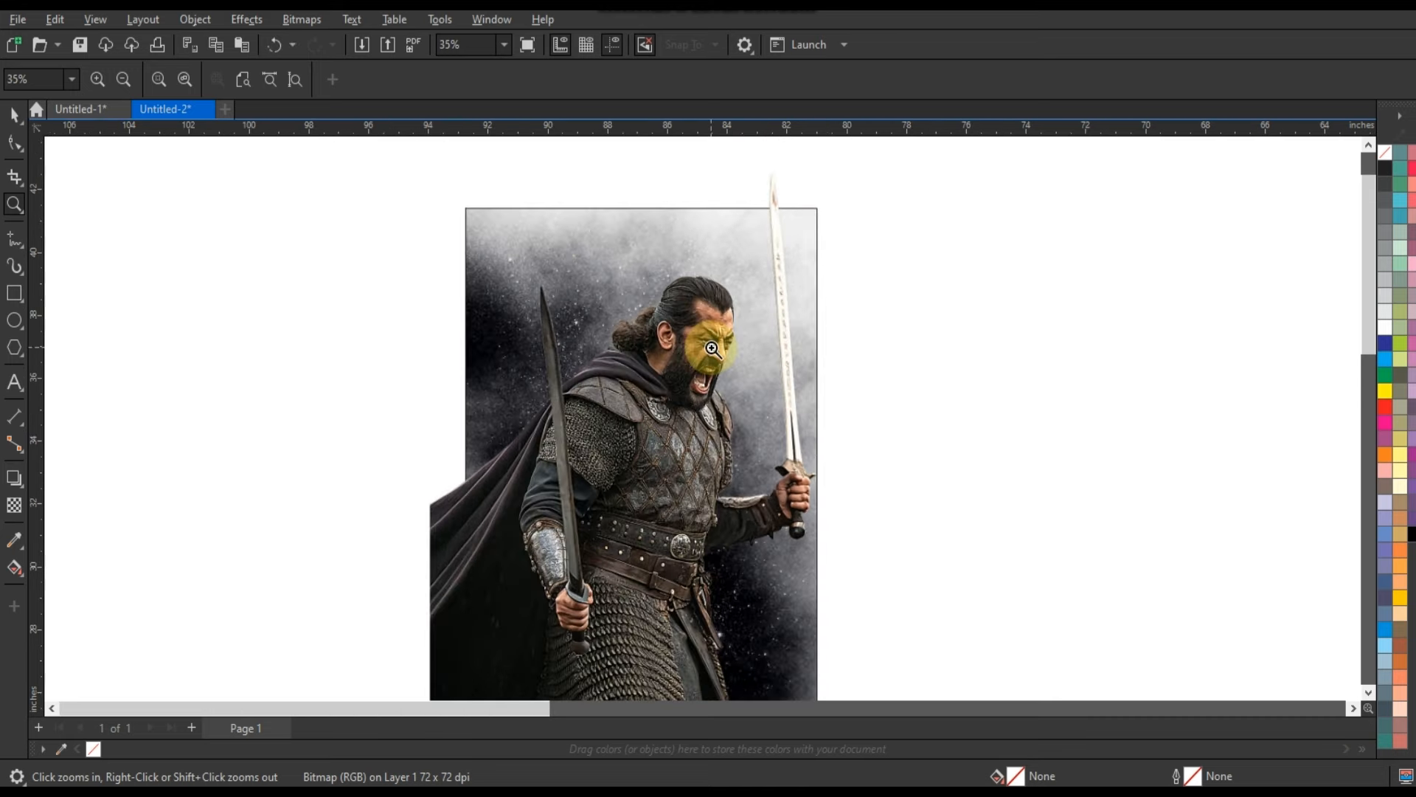
left_click_drag(391, 260, 965, 584)
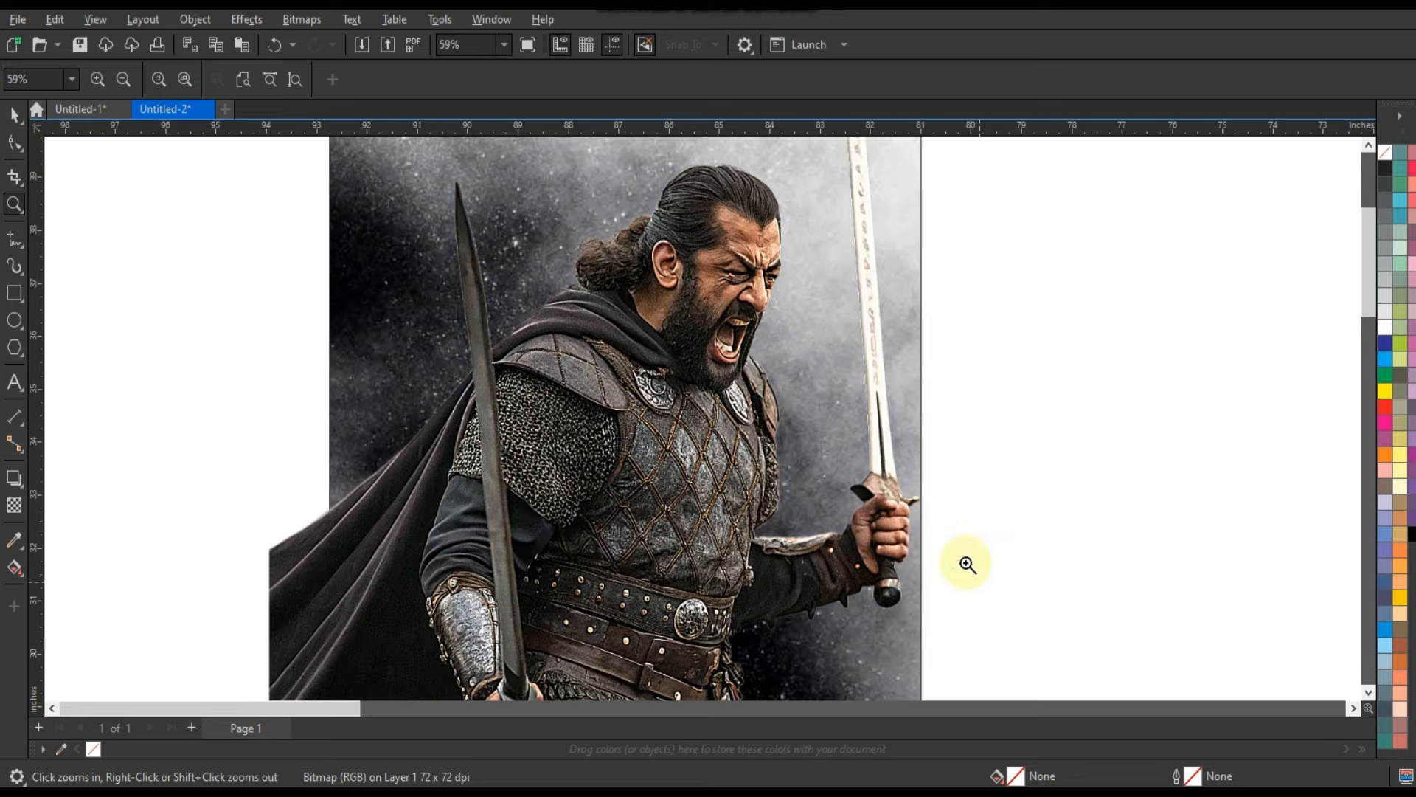
left_click(14, 114)
left_click(299, 20)
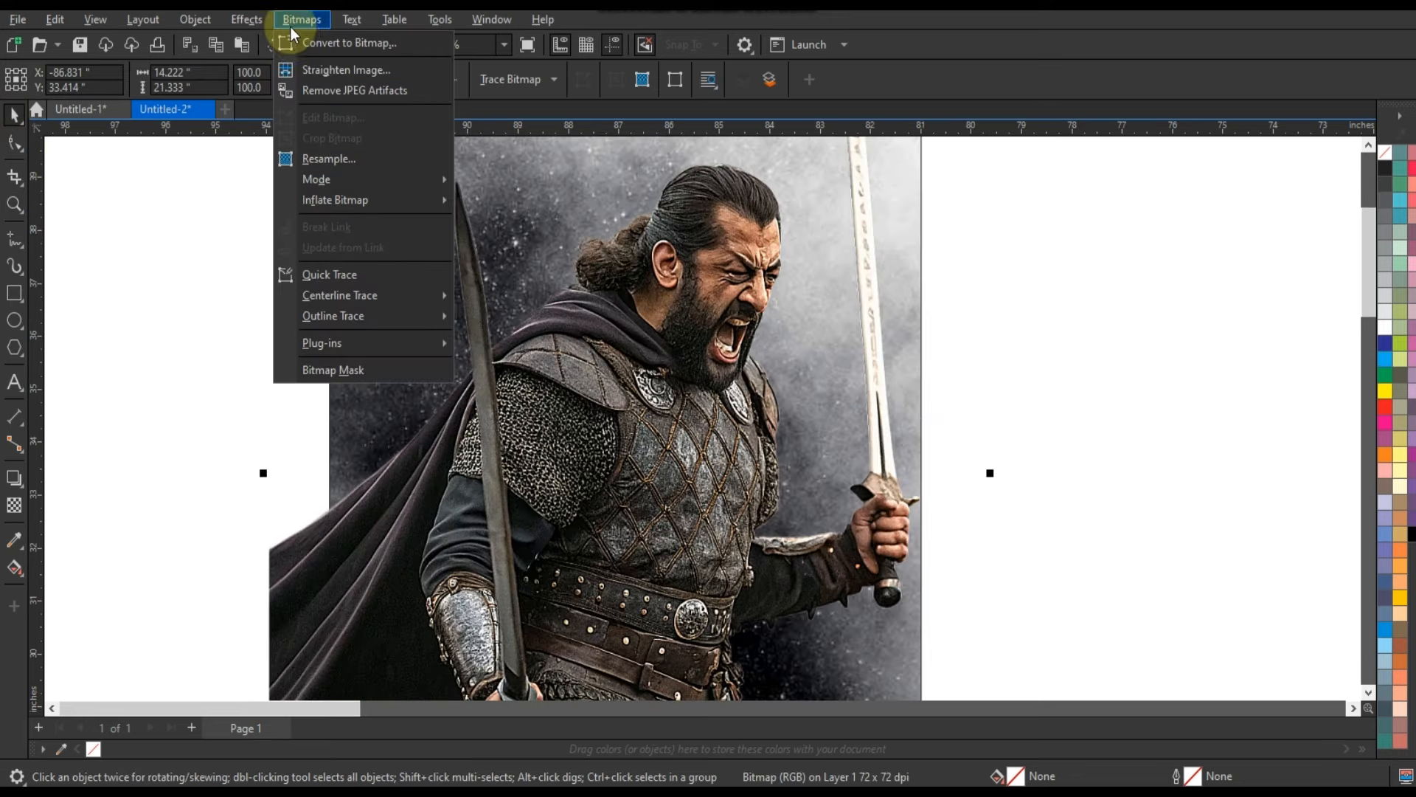
left_click(295, 41)
left_click(742, 351)
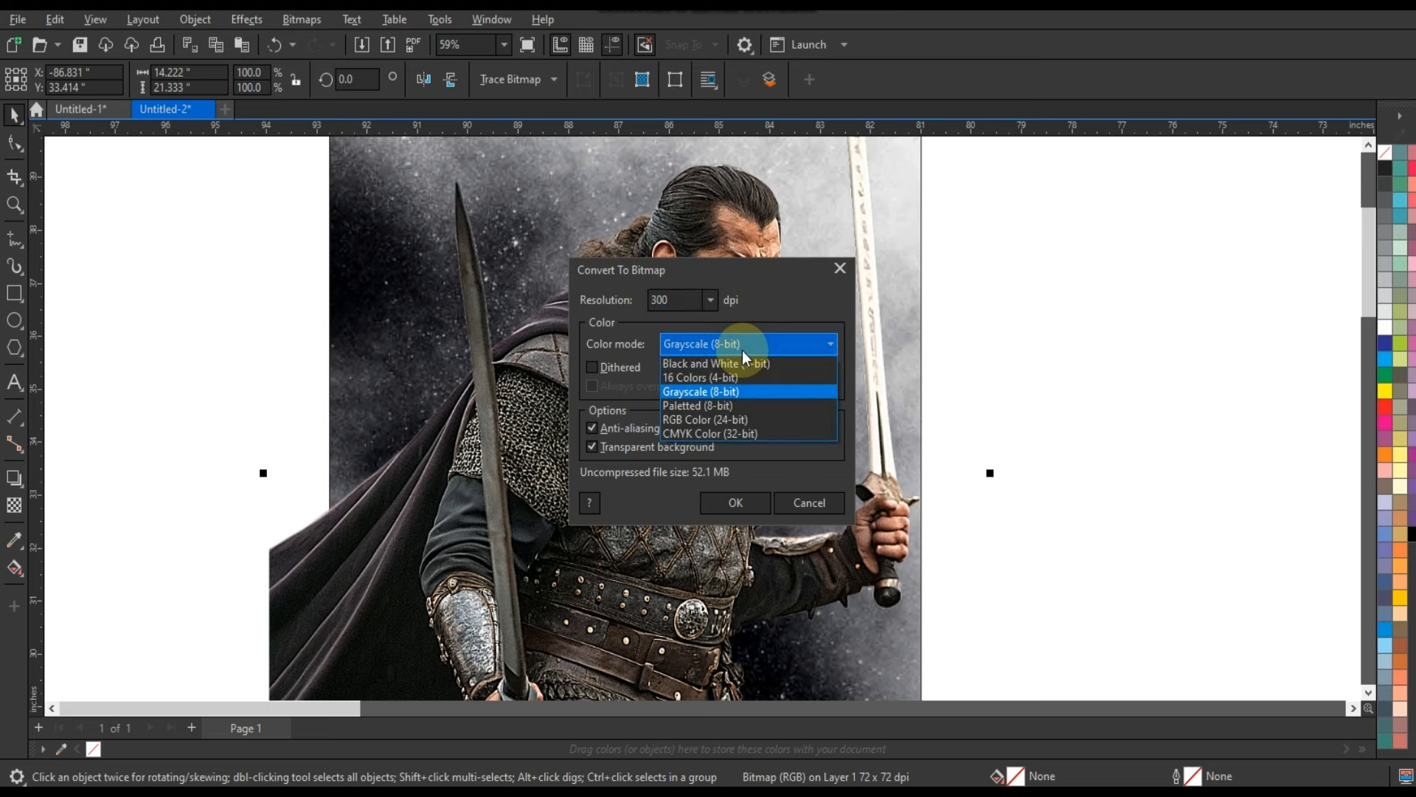
left_click(742, 351)
left_click_drag(734, 272, 1213, 275)
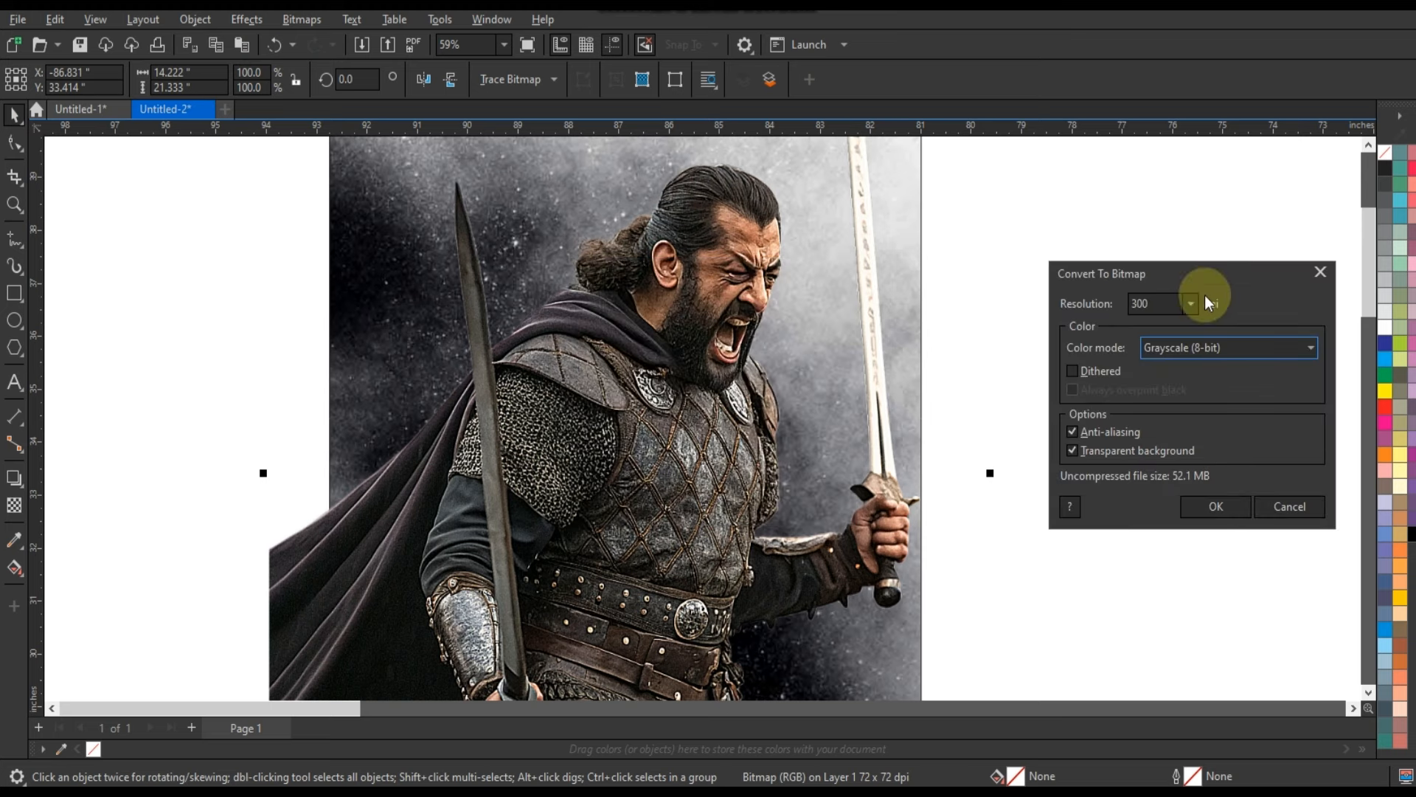
left_click(1223, 506)
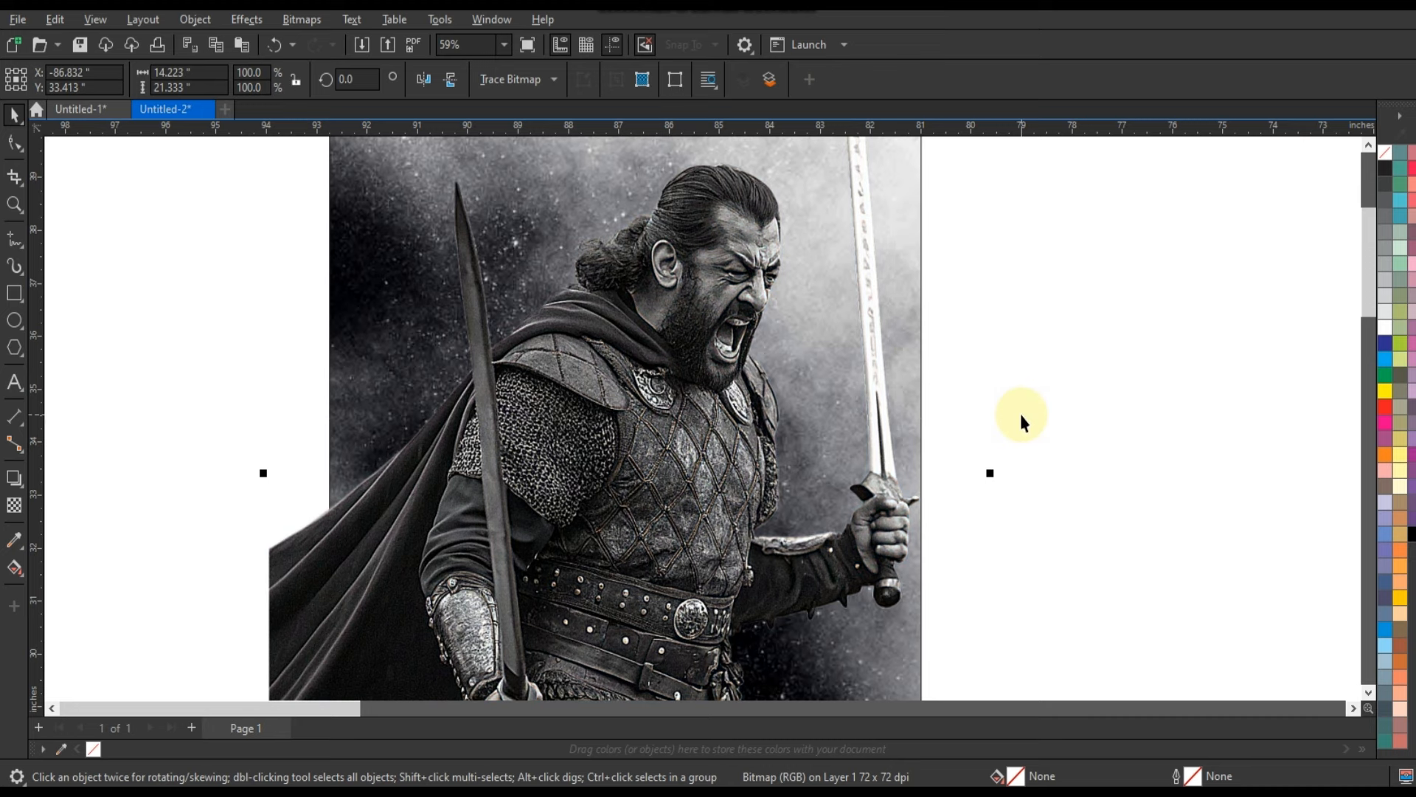
Step: Adjust the warrior bitmap's brightness to 3 and contrast to 35, leaving intensity at 0
left_click(247, 20)
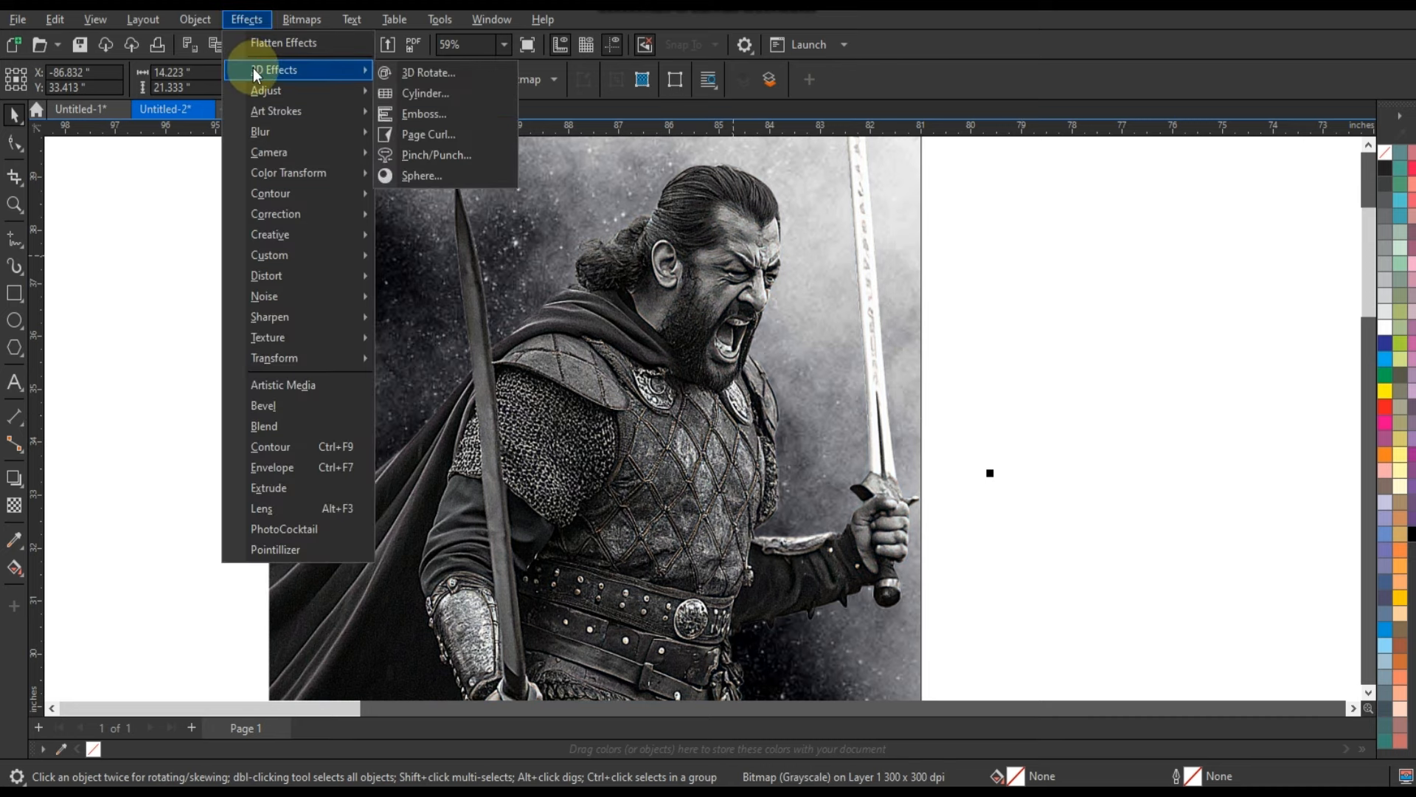
mouse_move(259, 88)
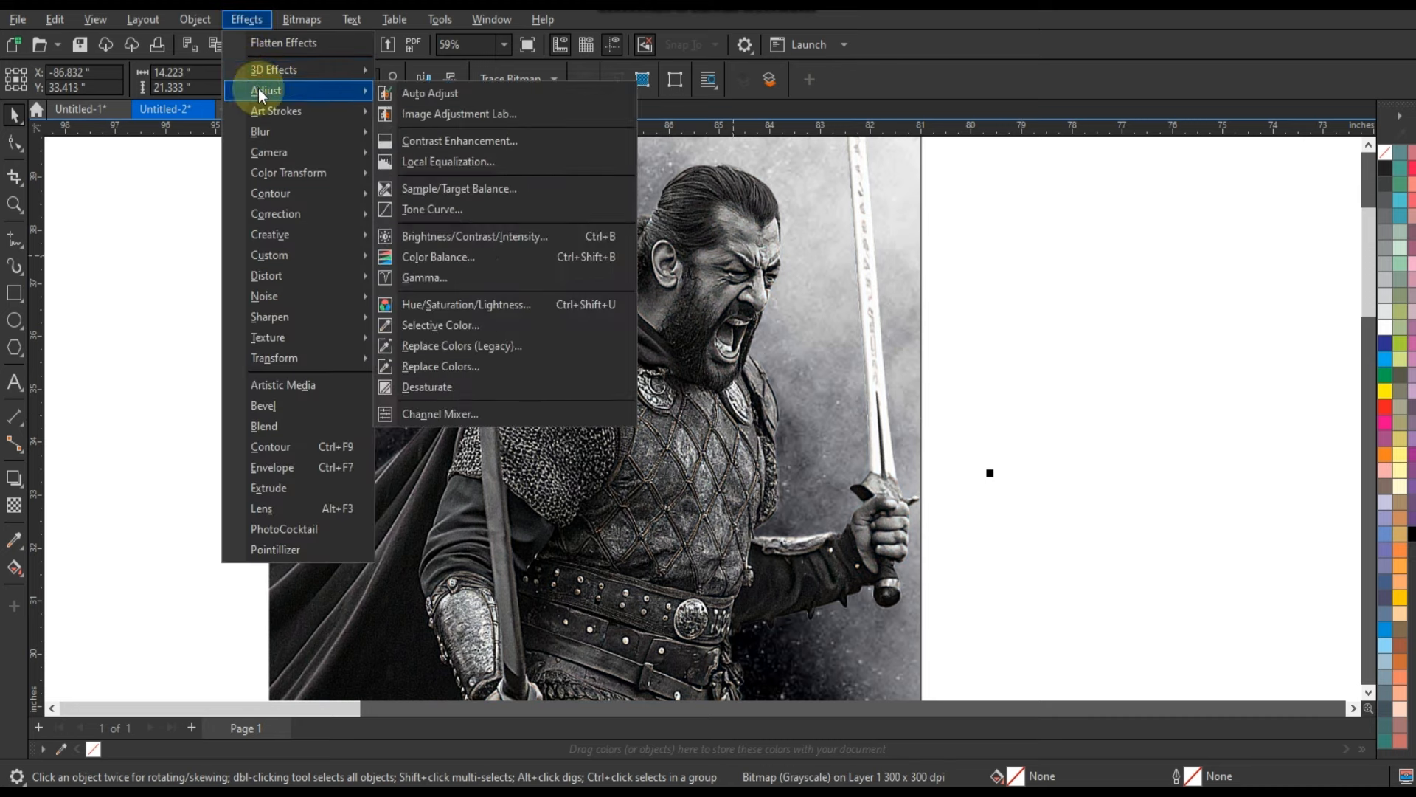
left_click(444, 235)
left_click_drag(776, 294, 1149, 324)
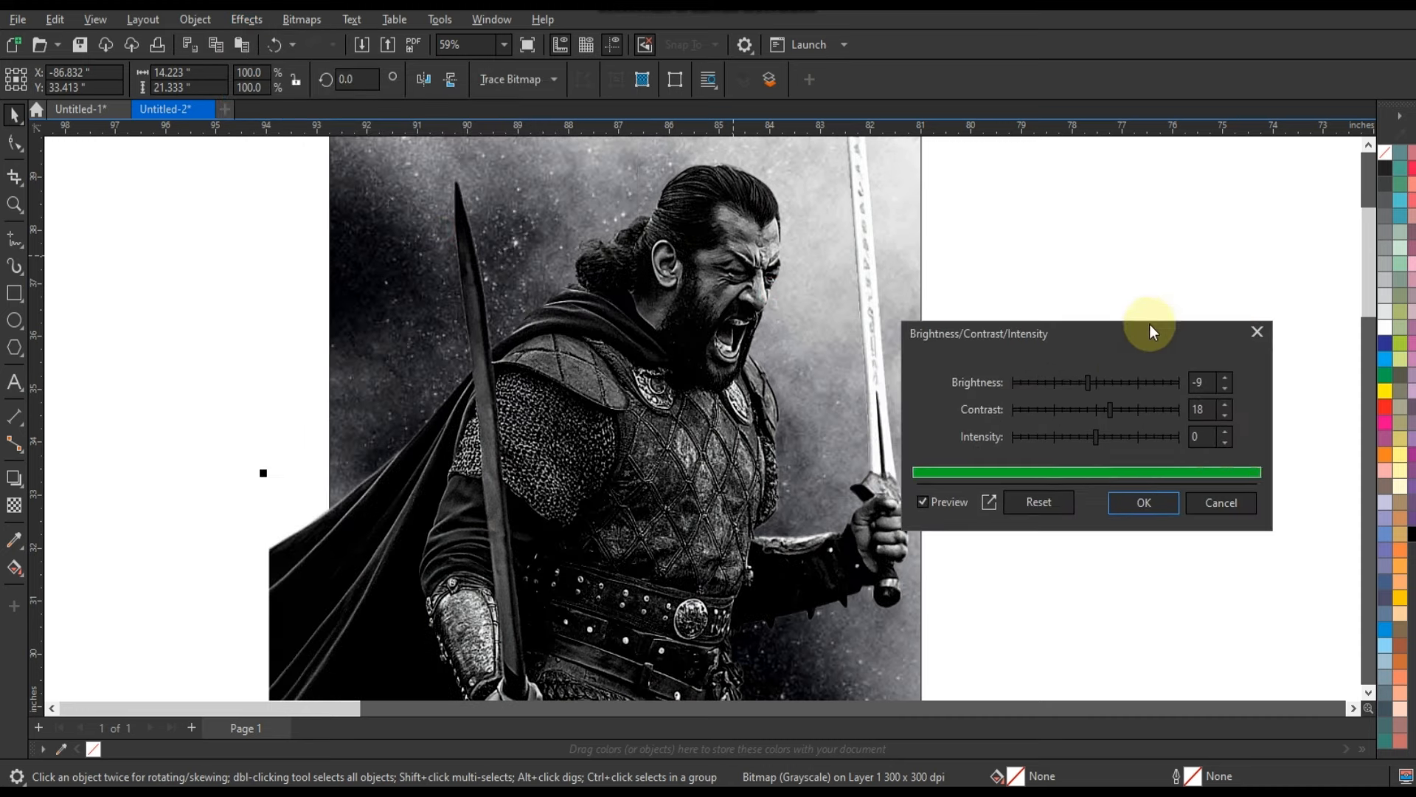
left_click_drag(1105, 378, 1126, 409)
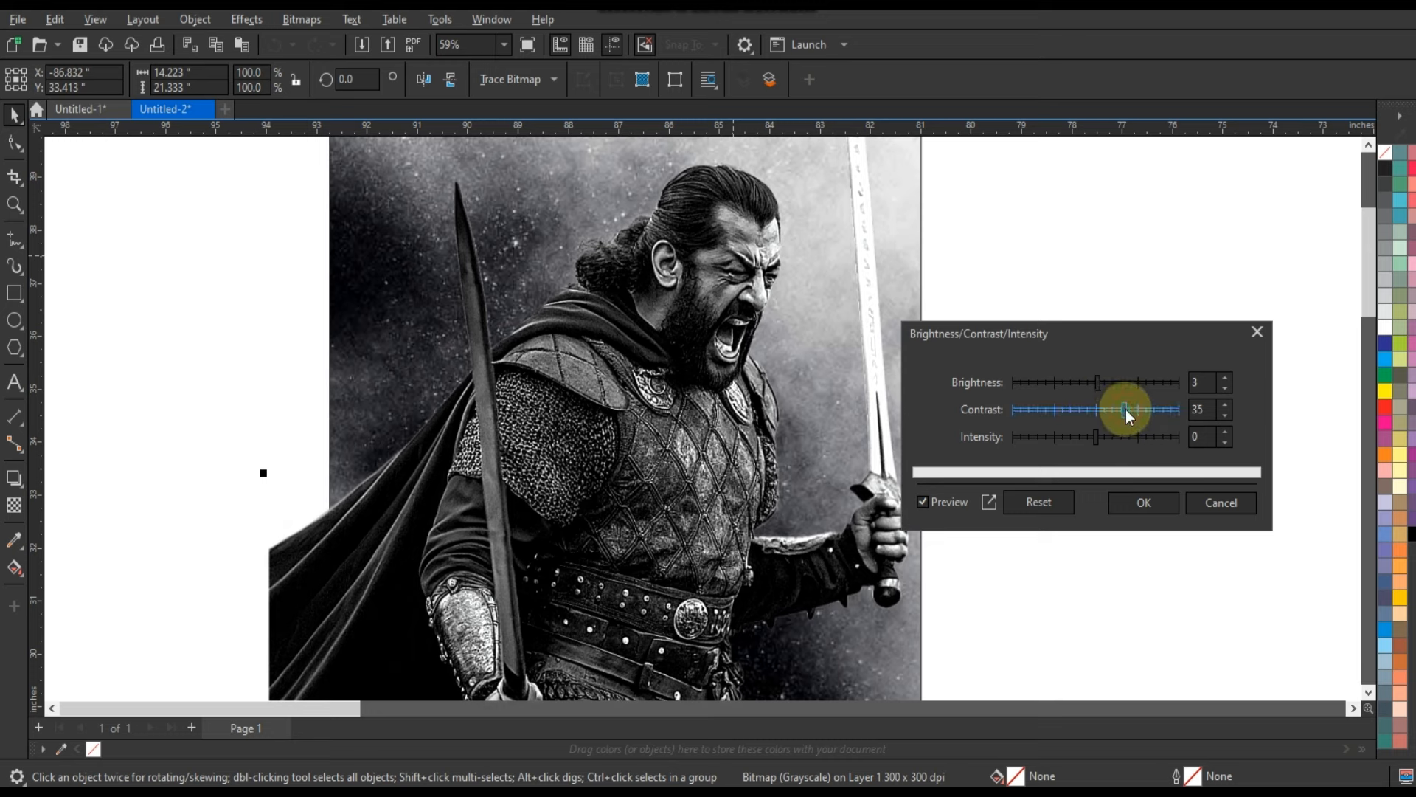
left_click(1142, 508)
Step: Place a copy of the dark orange sparks image beside the warrior composition
scroll(679, 357, "down", 5)
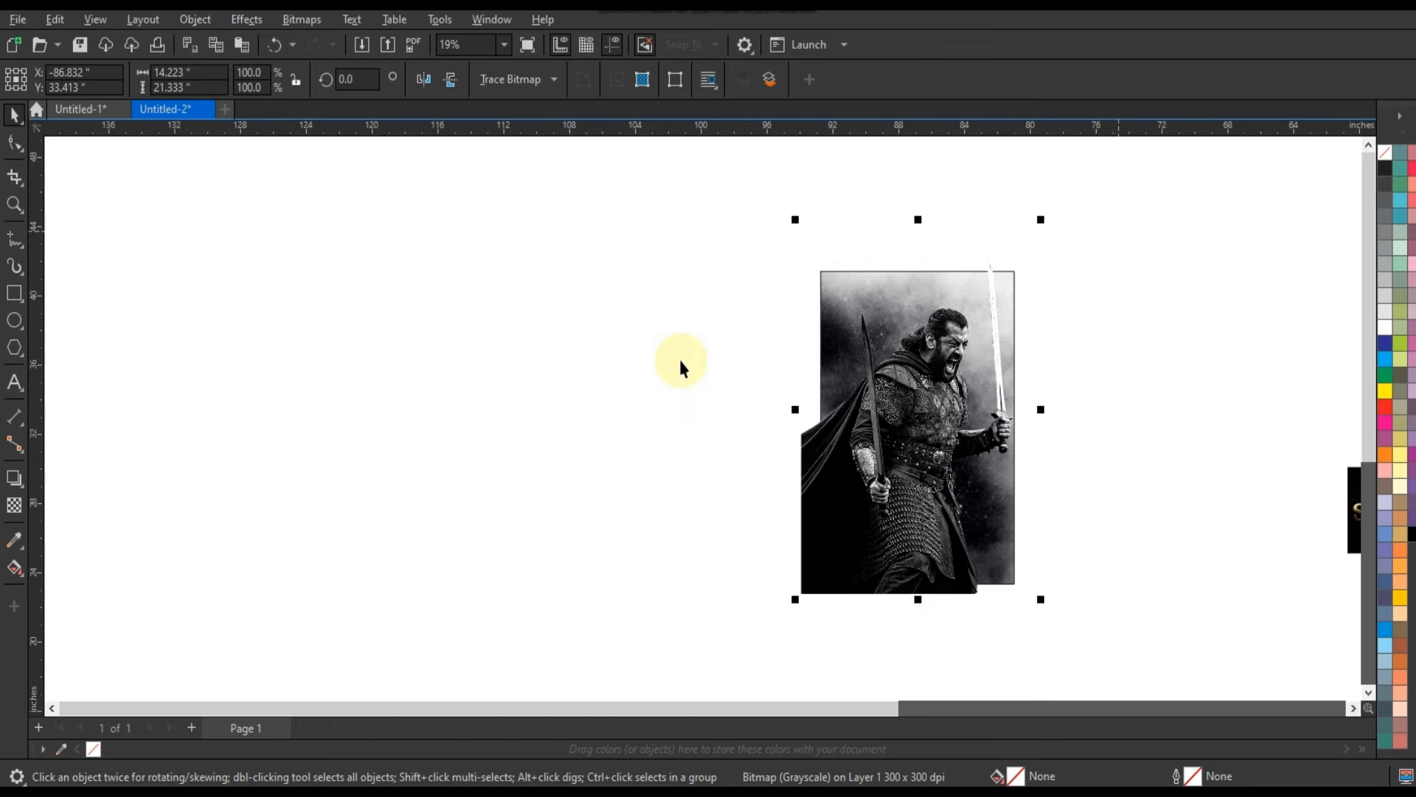
left_click(617, 367)
scroll(520, 388, "down", 1)
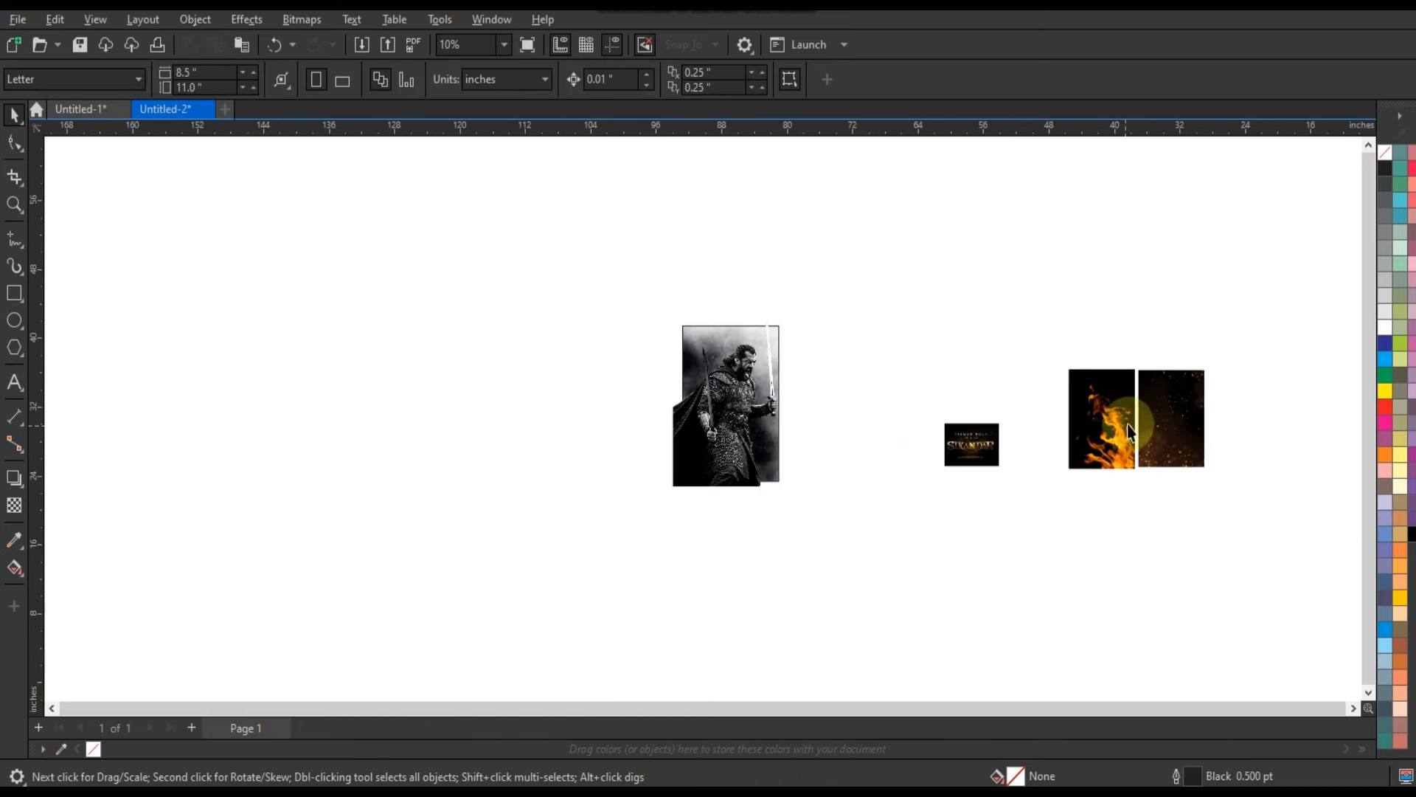
left_click_drag(1175, 415, 620, 380)
right_click(620, 379)
left_click_drag(481, 288, 909, 540)
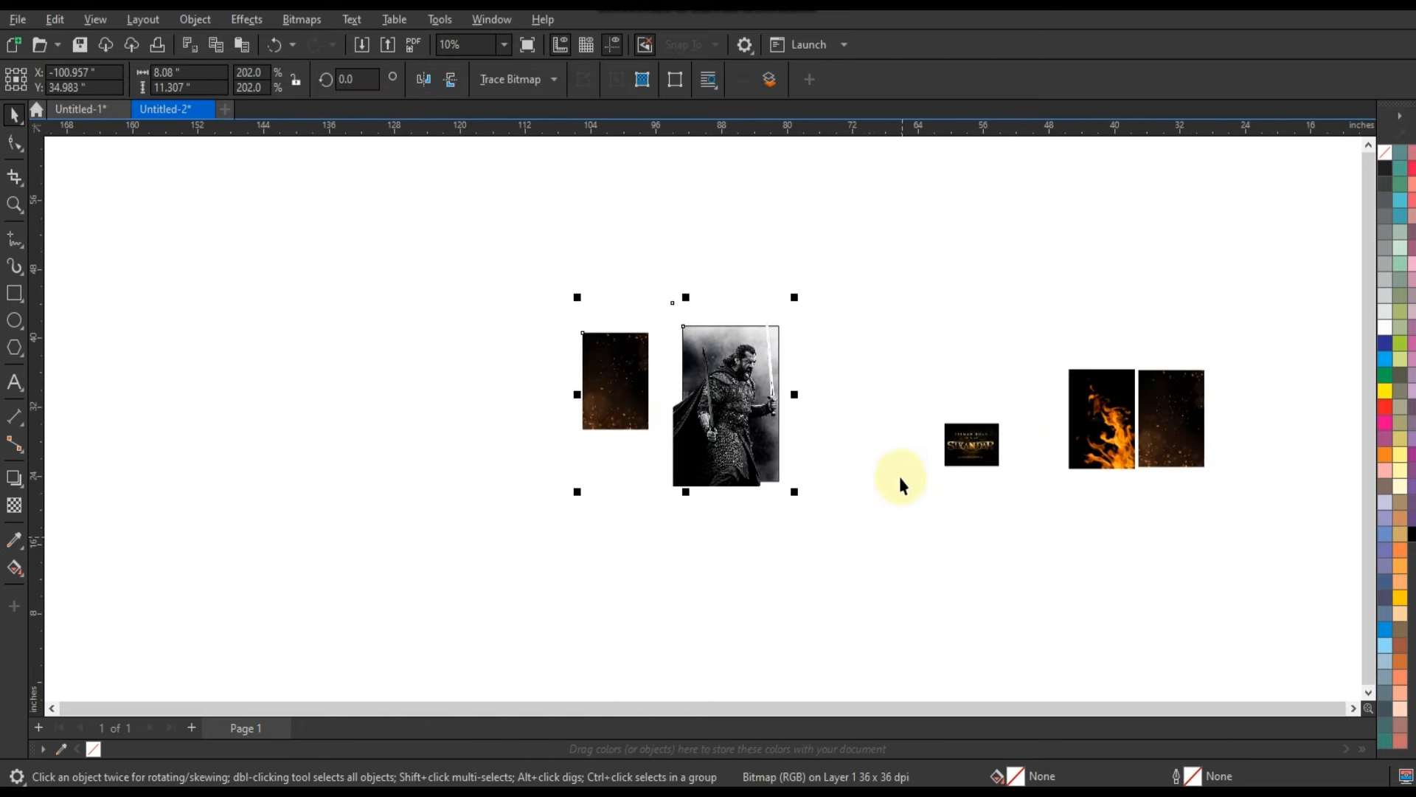
key("shift+F2")
Step: Move the warrior off the framed background and cover it with another sparks copy enlarged to about 12.5 × 17.5 inches
left_click(467, 548)
left_click_drag(850, 388, 308, 389)
left_click_drag(537, 410, 829, 560)
right_click(829, 559)
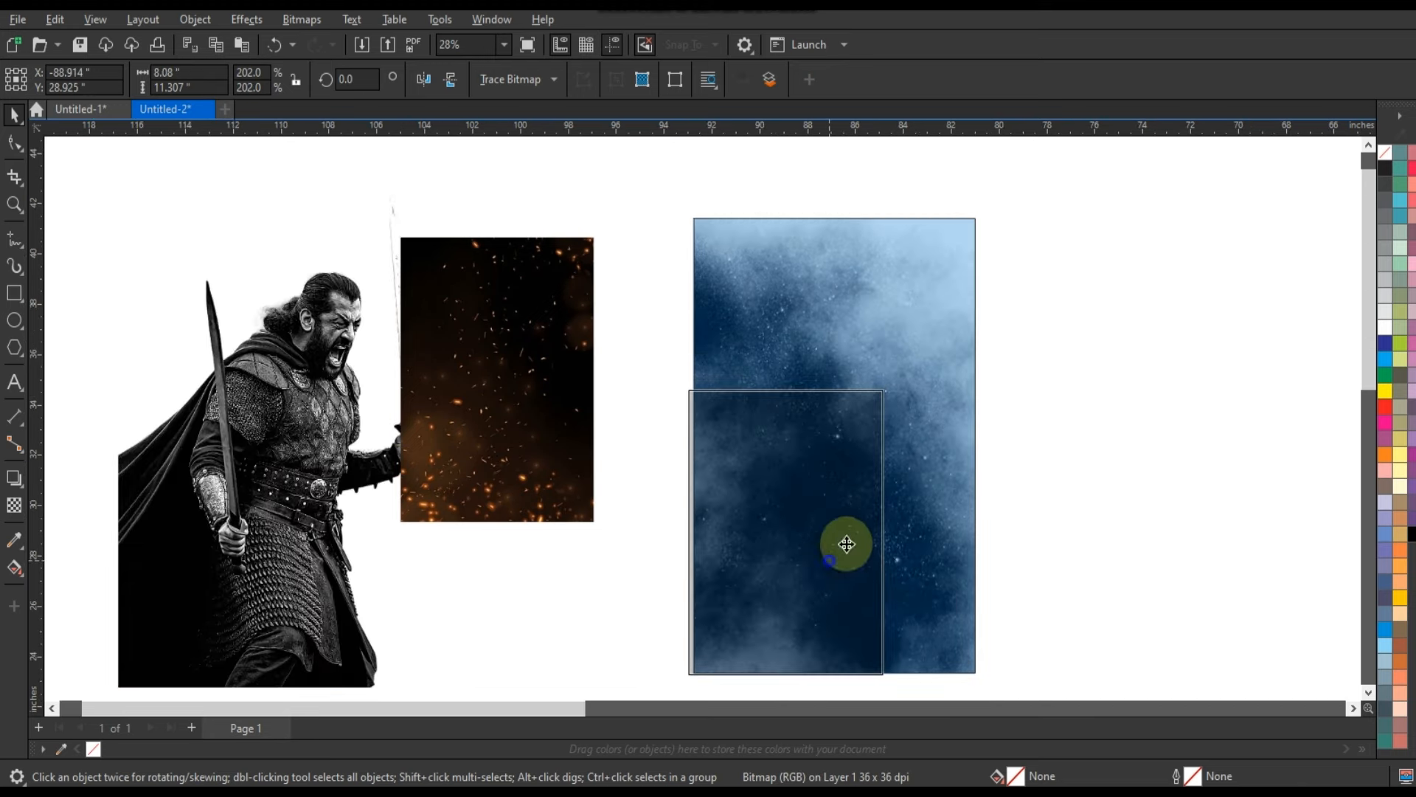
left_click_drag(890, 386, 997, 230)
Step: Blend the enlarged sparks copy over the smoke with the Screen merge mode and mirror it horizontally
left_click(14, 505)
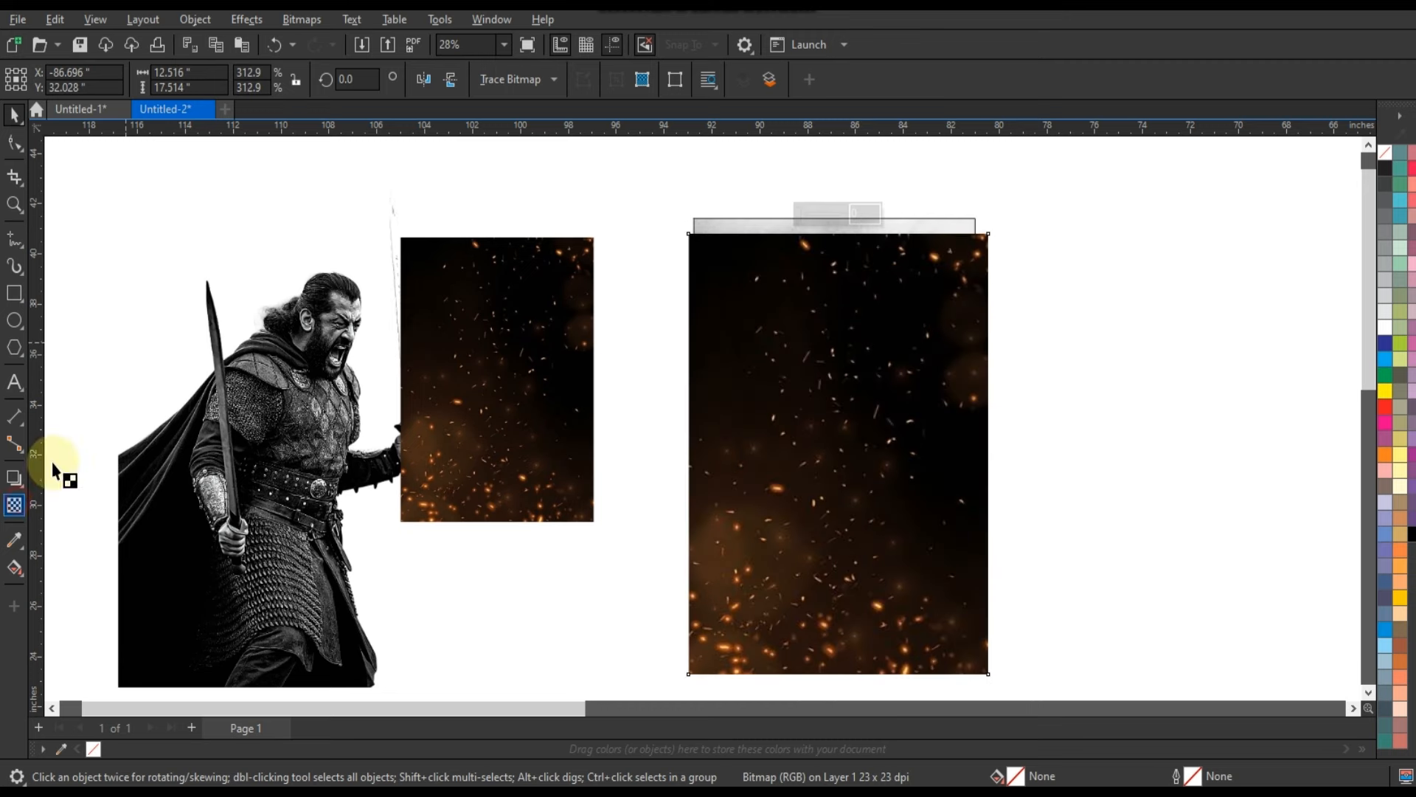
left_click(225, 78)
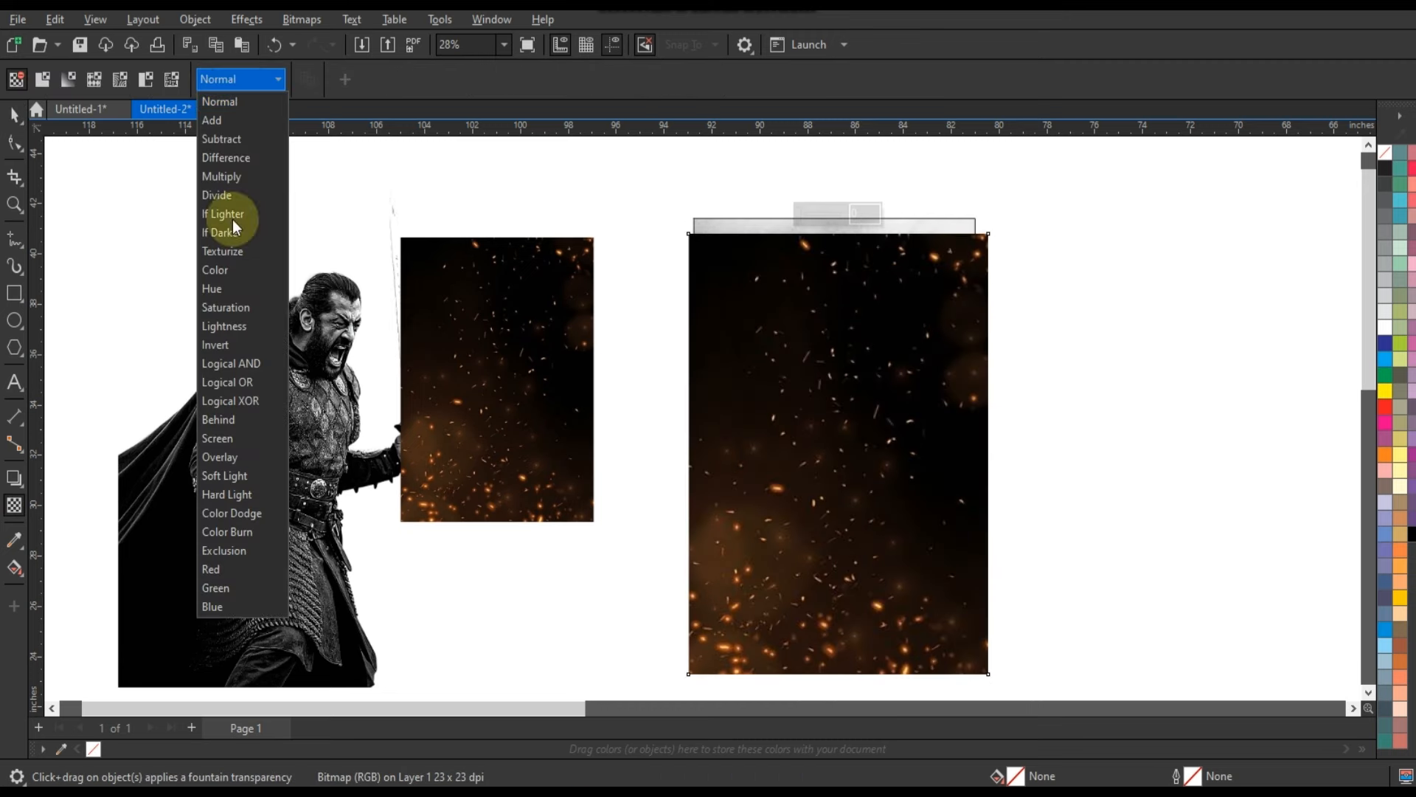
left_click(219, 436)
left_click(15, 116)
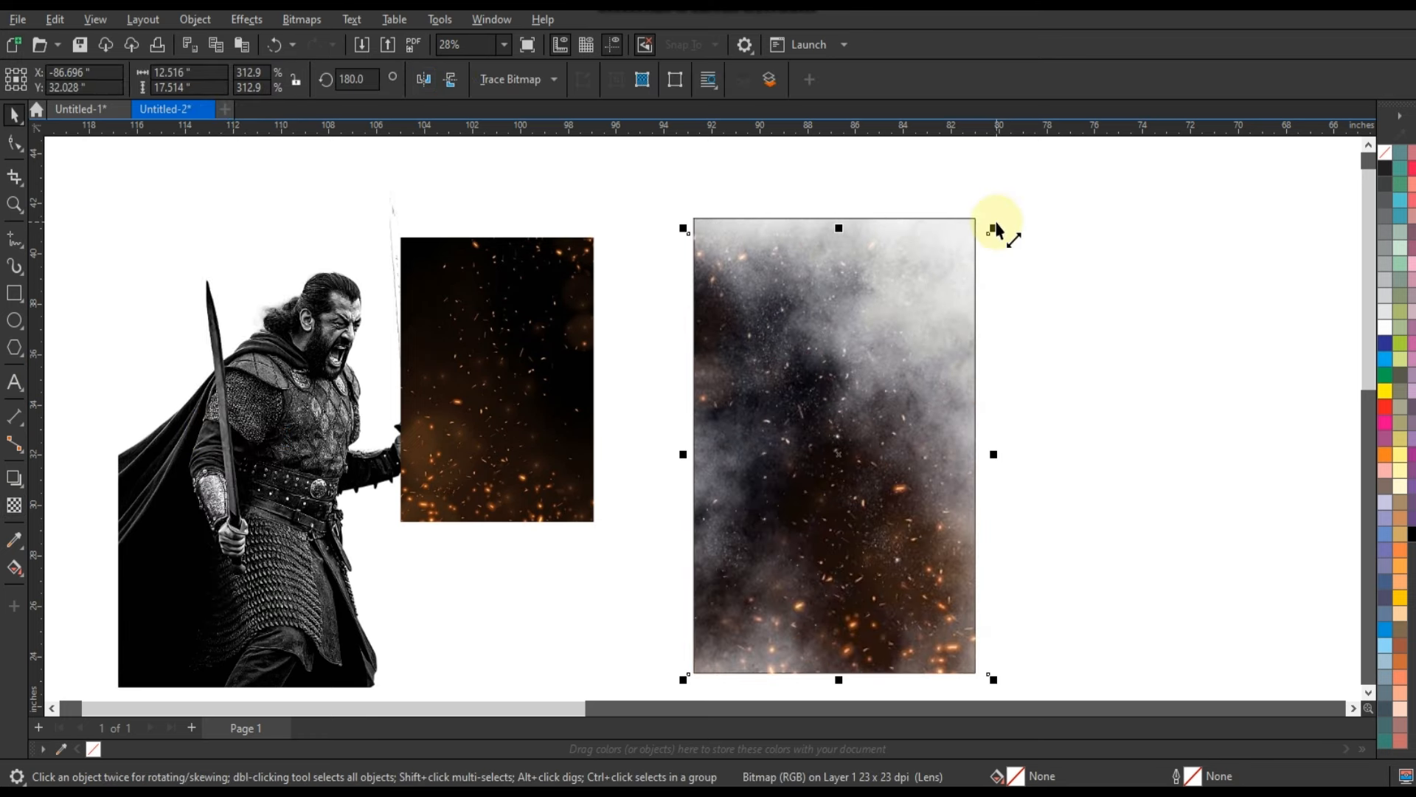
Step: Enlarge the sparks overlay to about 13 × 18.3 inches and PowerClip it inside the smoky background frame
left_click_drag(994, 229, 1008, 210)
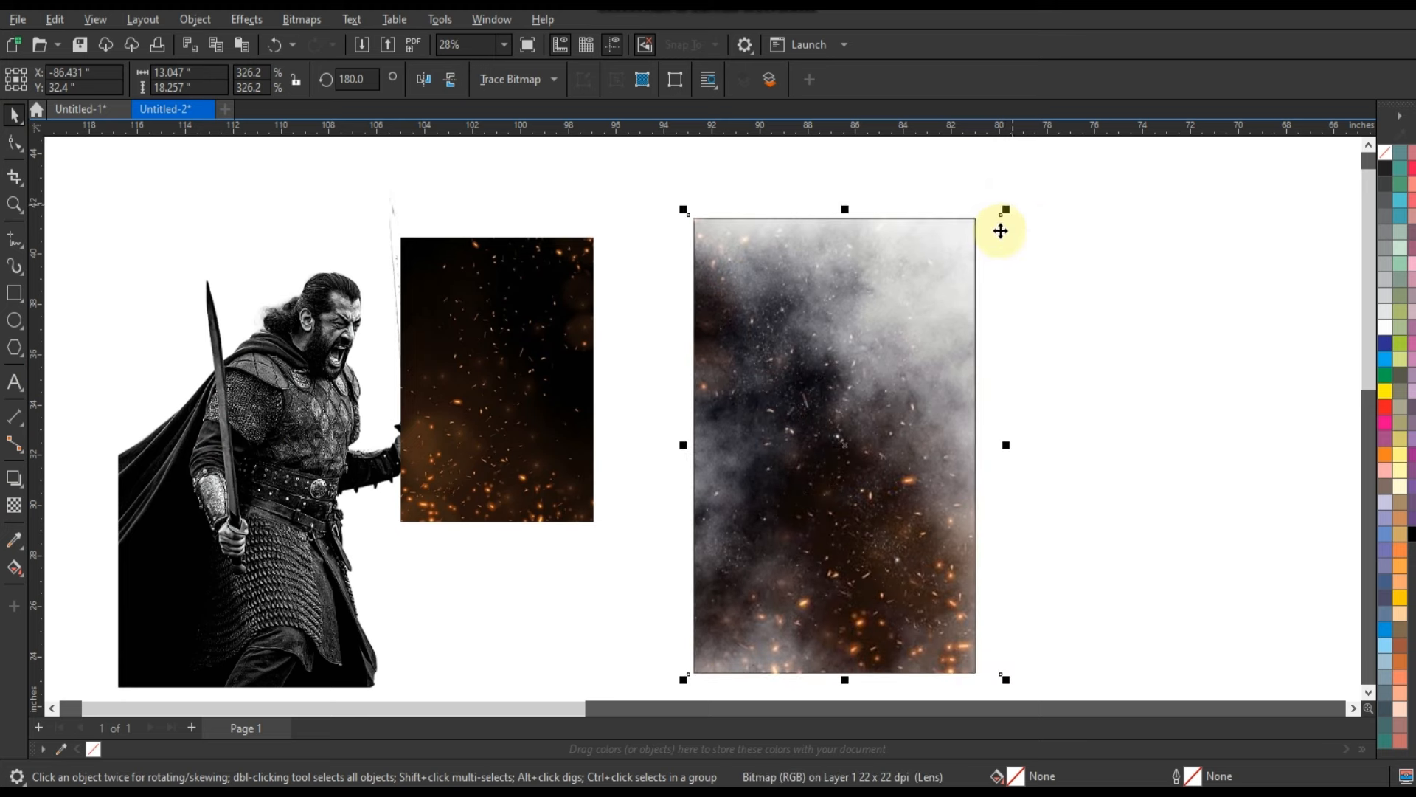
right_click(1000, 231)
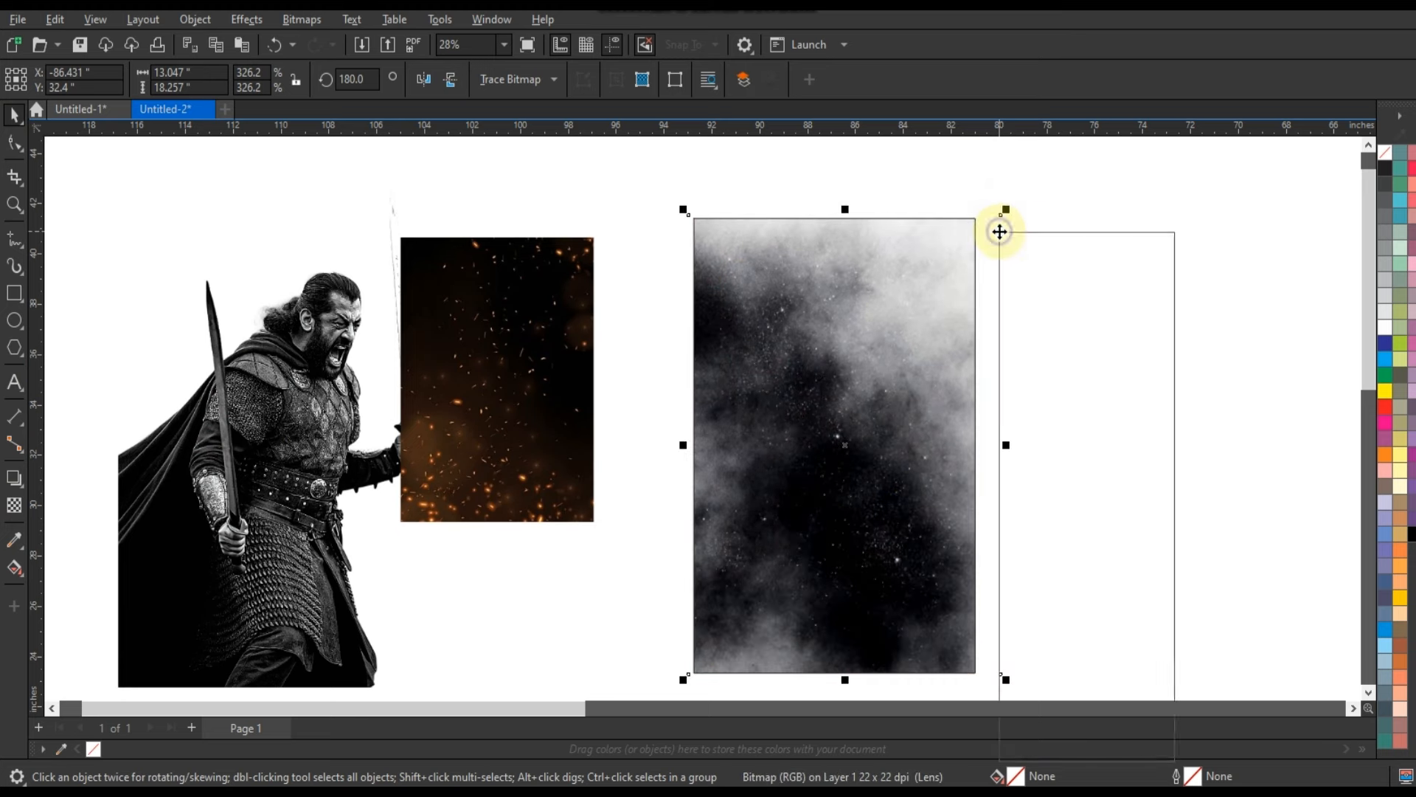
left_click(1085, 475)
left_click(955, 445)
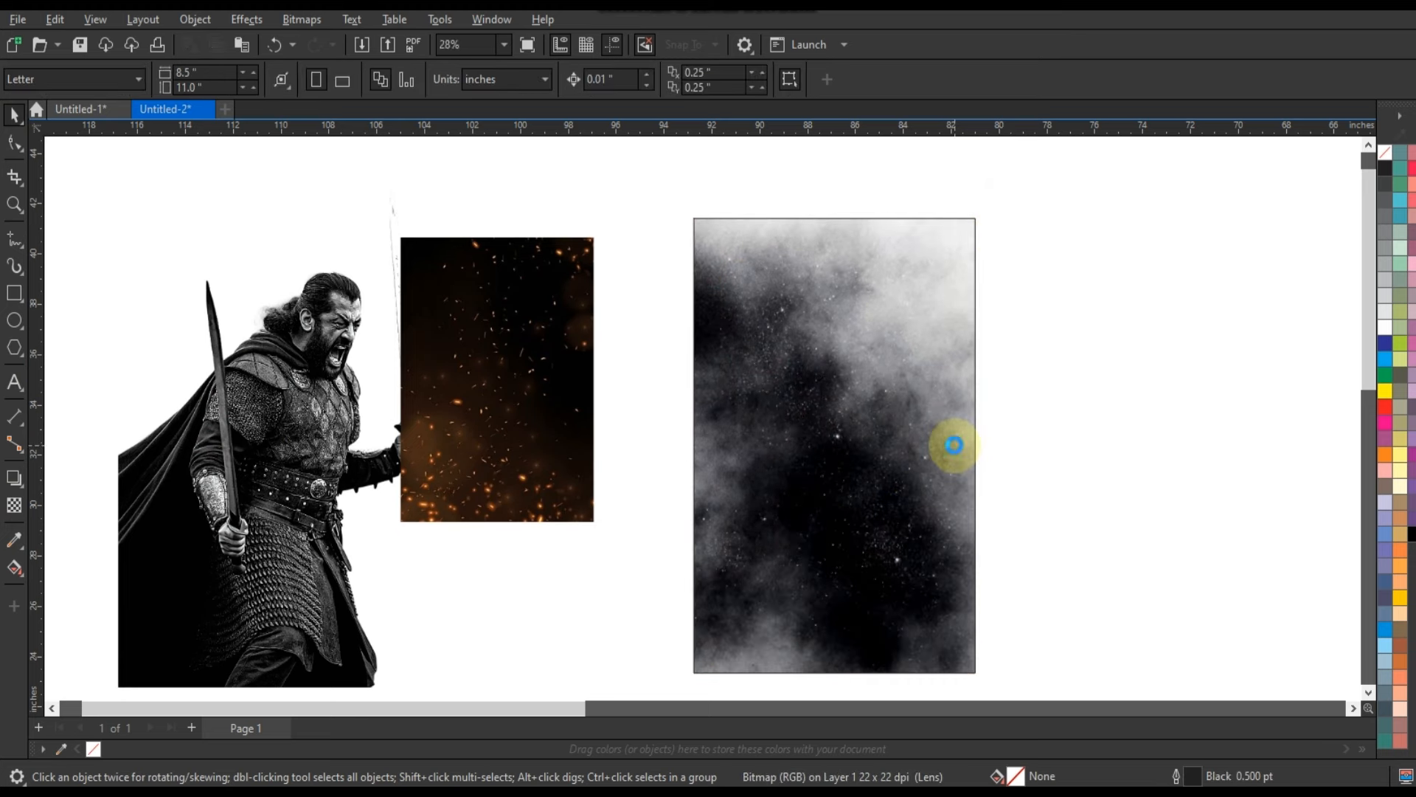
left_click(1069, 439)
Step: Move the warrior back in front of the framed smoke and sparks background
left_click_drag(279, 439, 805, 418)
scroll(627, 280, "right", 3)
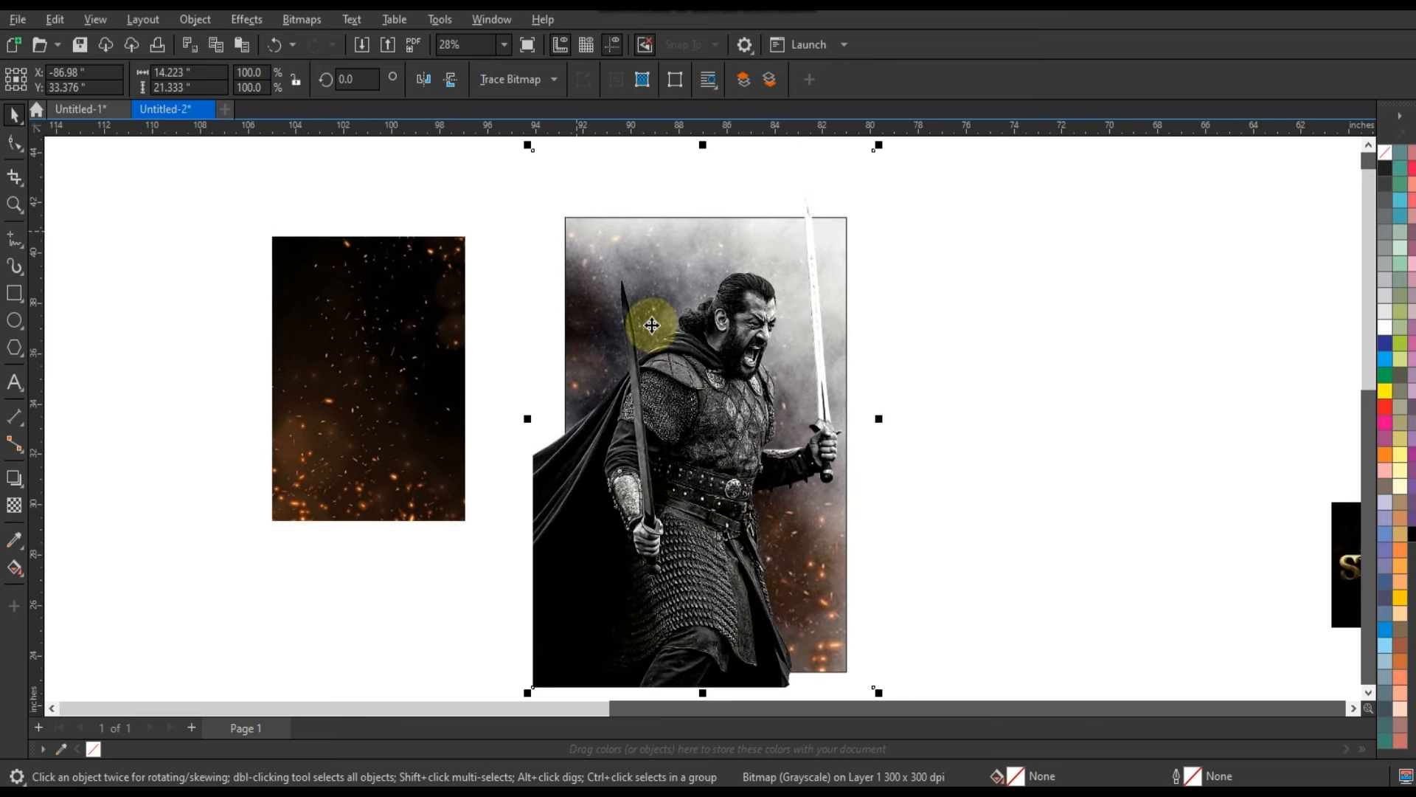
left_click(14, 205)
left_click_drag(509, 205, 1029, 618)
left_click(14, 114)
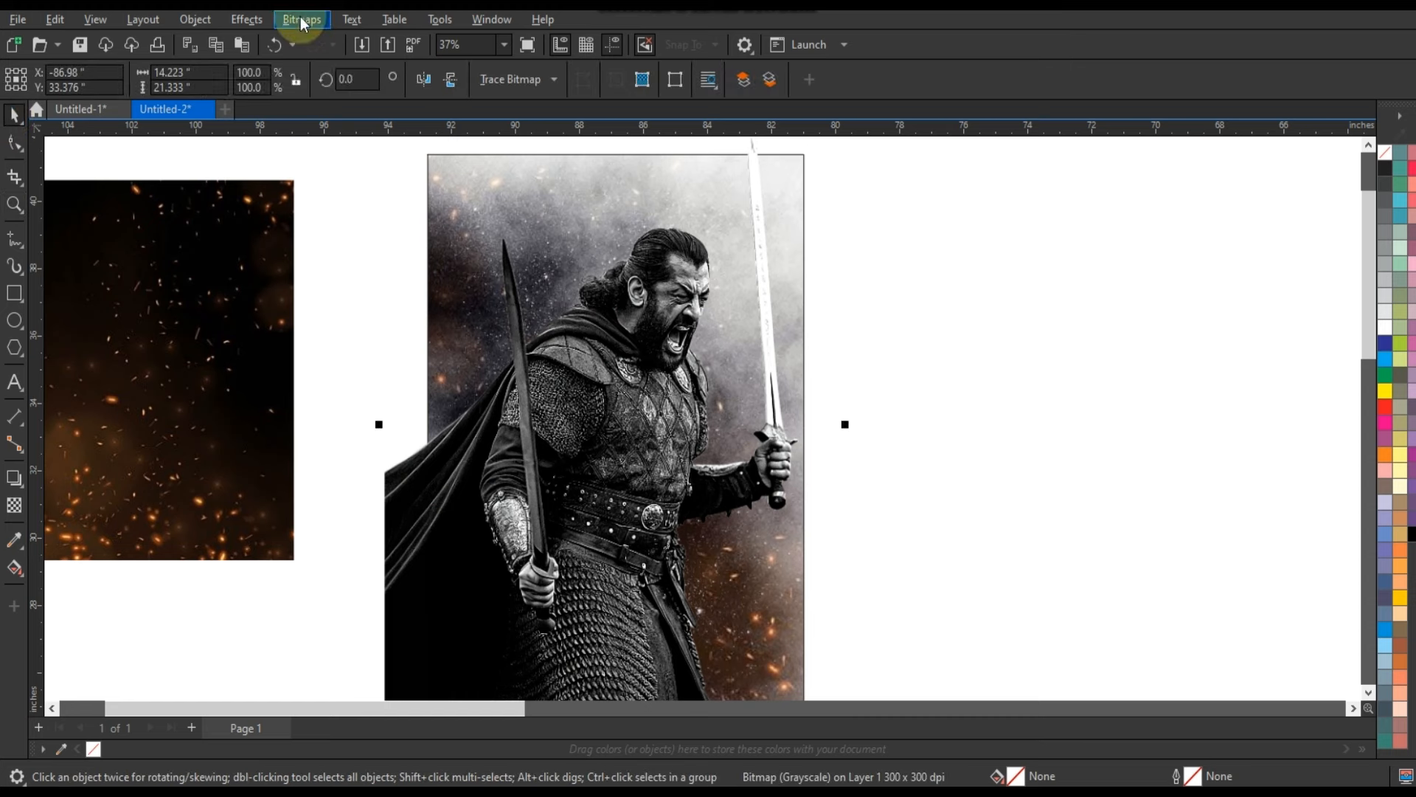
left_click(248, 22)
mouse_move(267, 90)
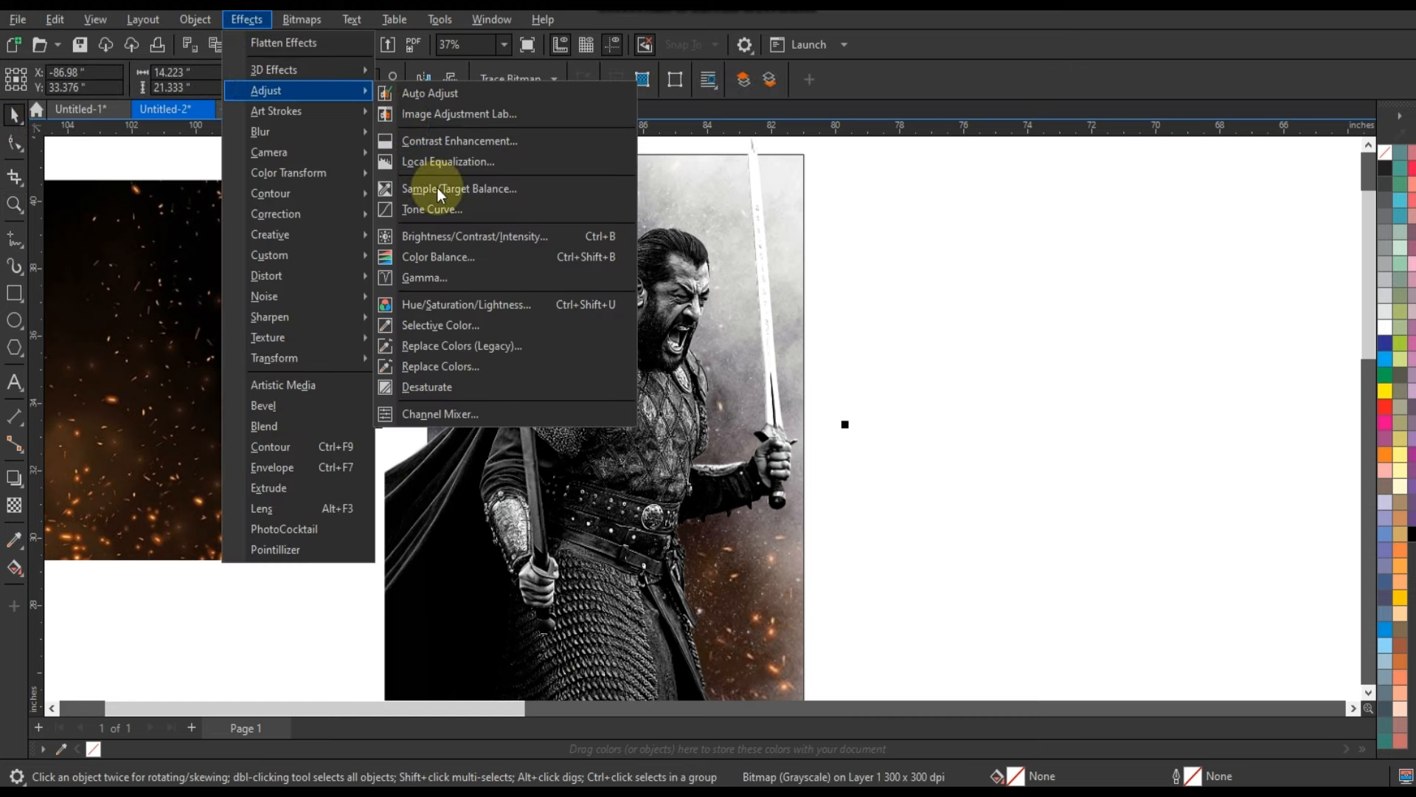
left_click(433, 256)
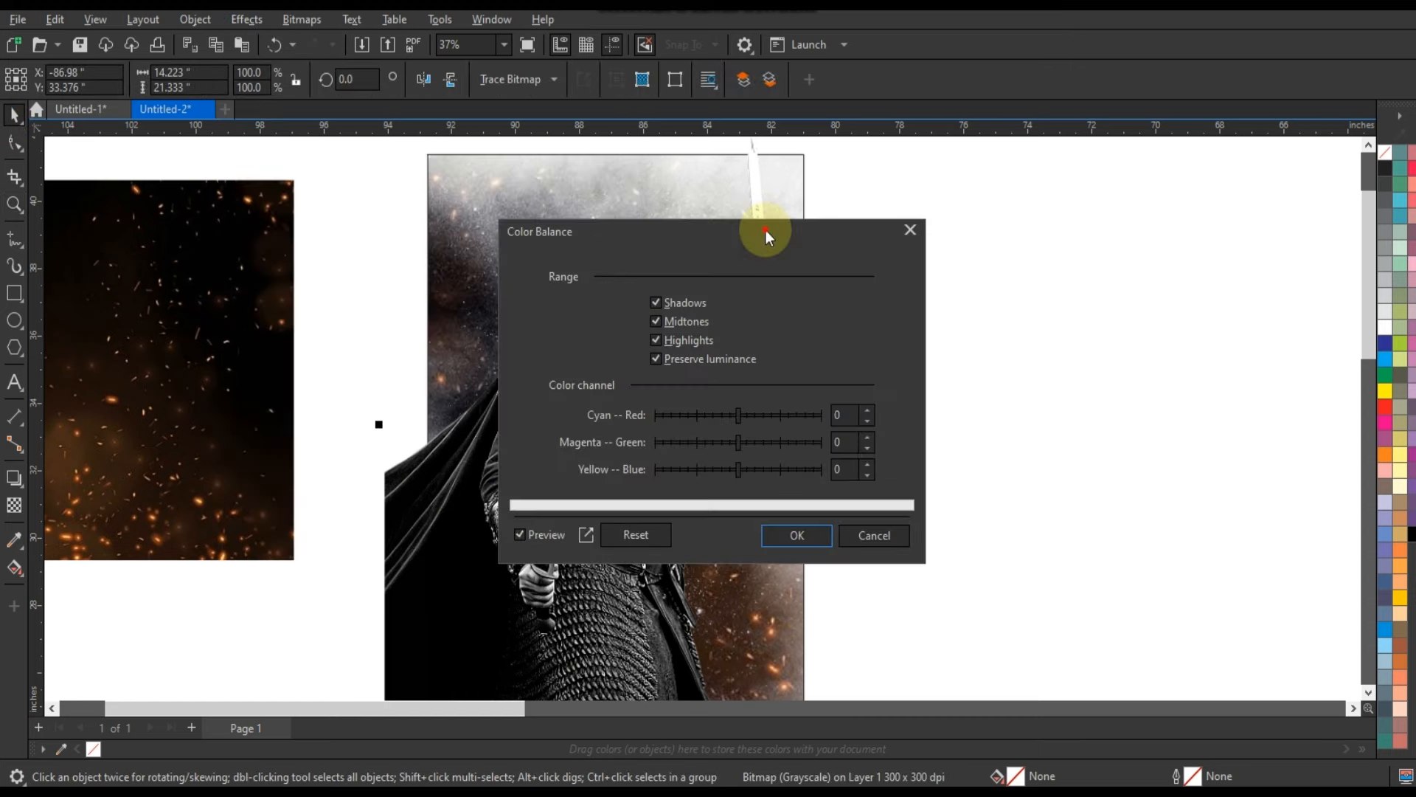
left_click_drag(764, 228, 1070, 245)
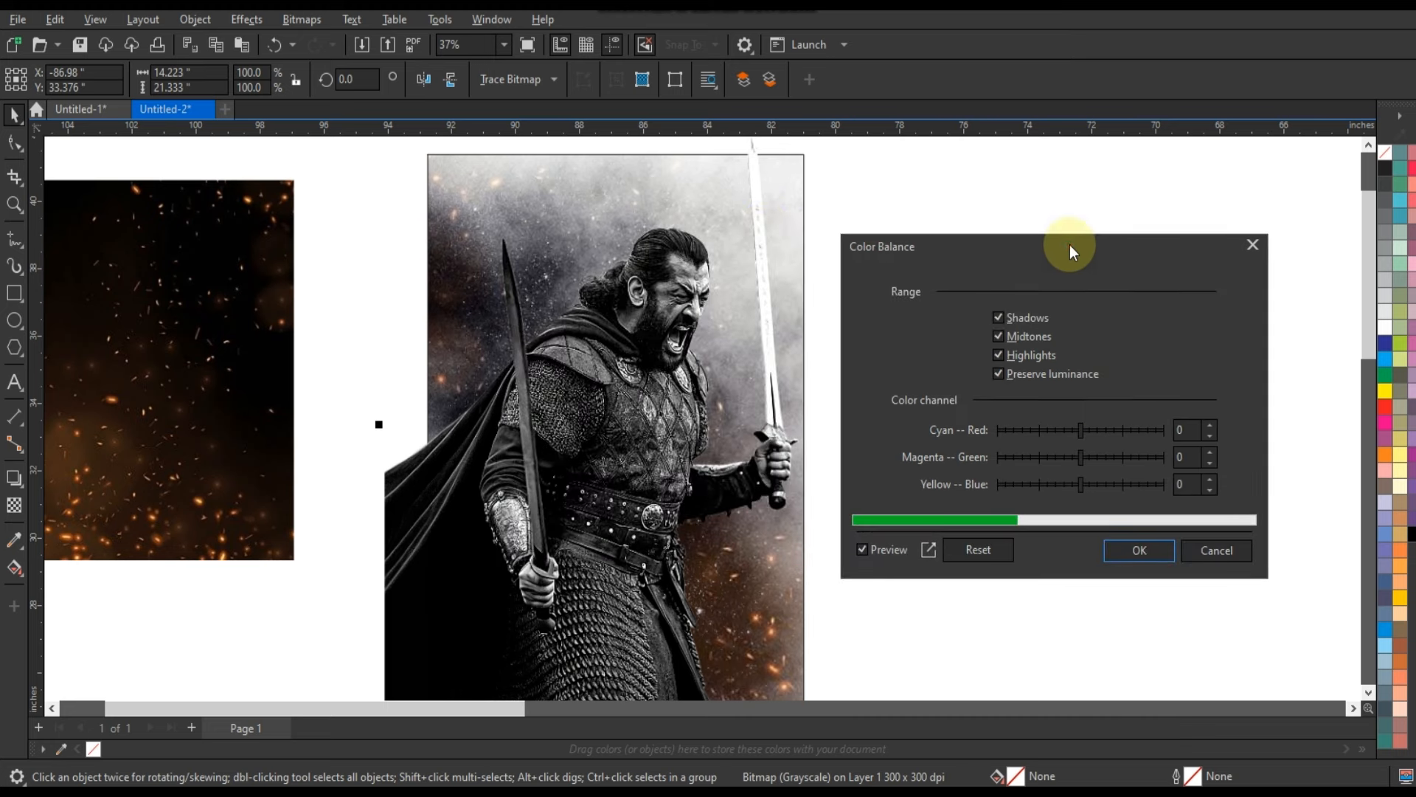
left_click(1092, 457)
left_click_drag(1095, 455, 1105, 456)
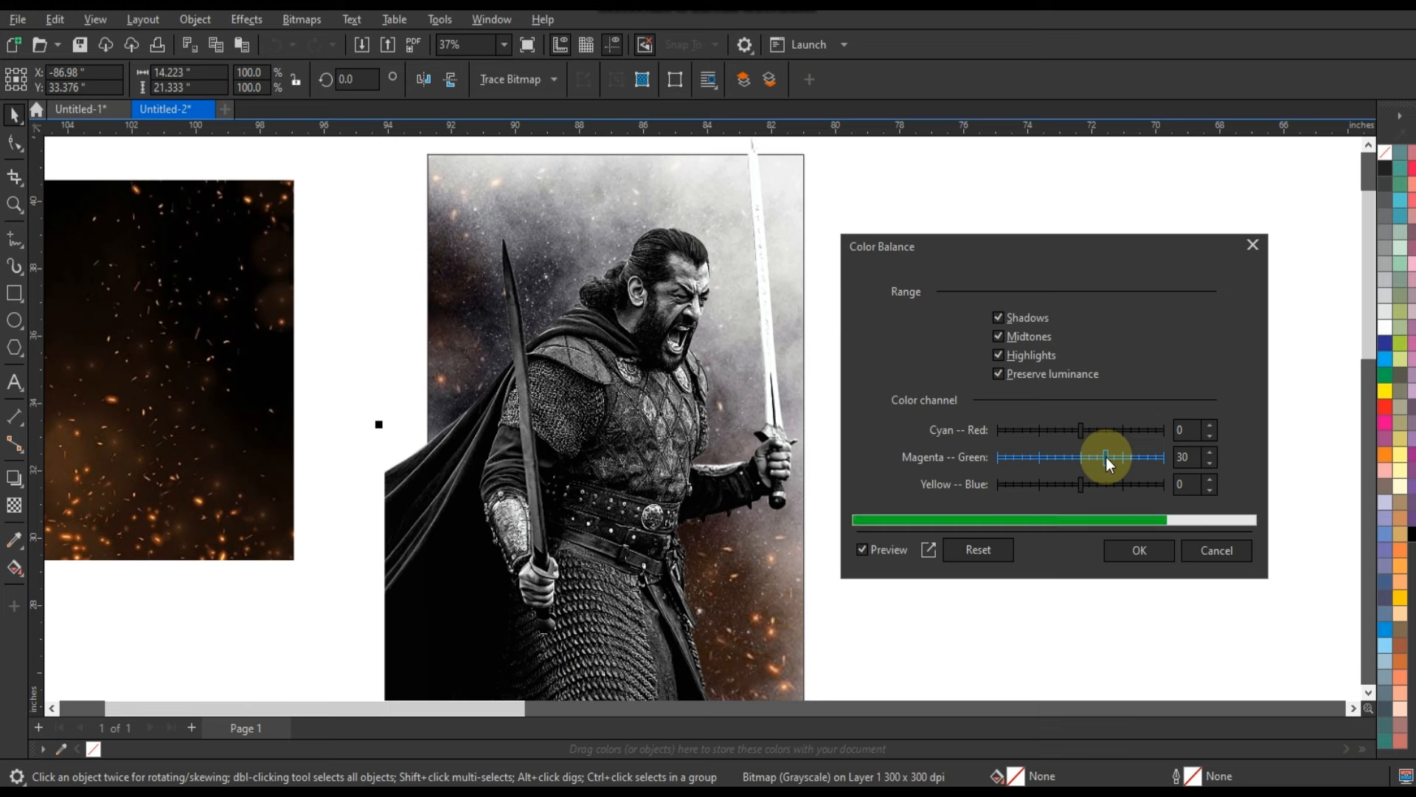
left_click(1066, 432)
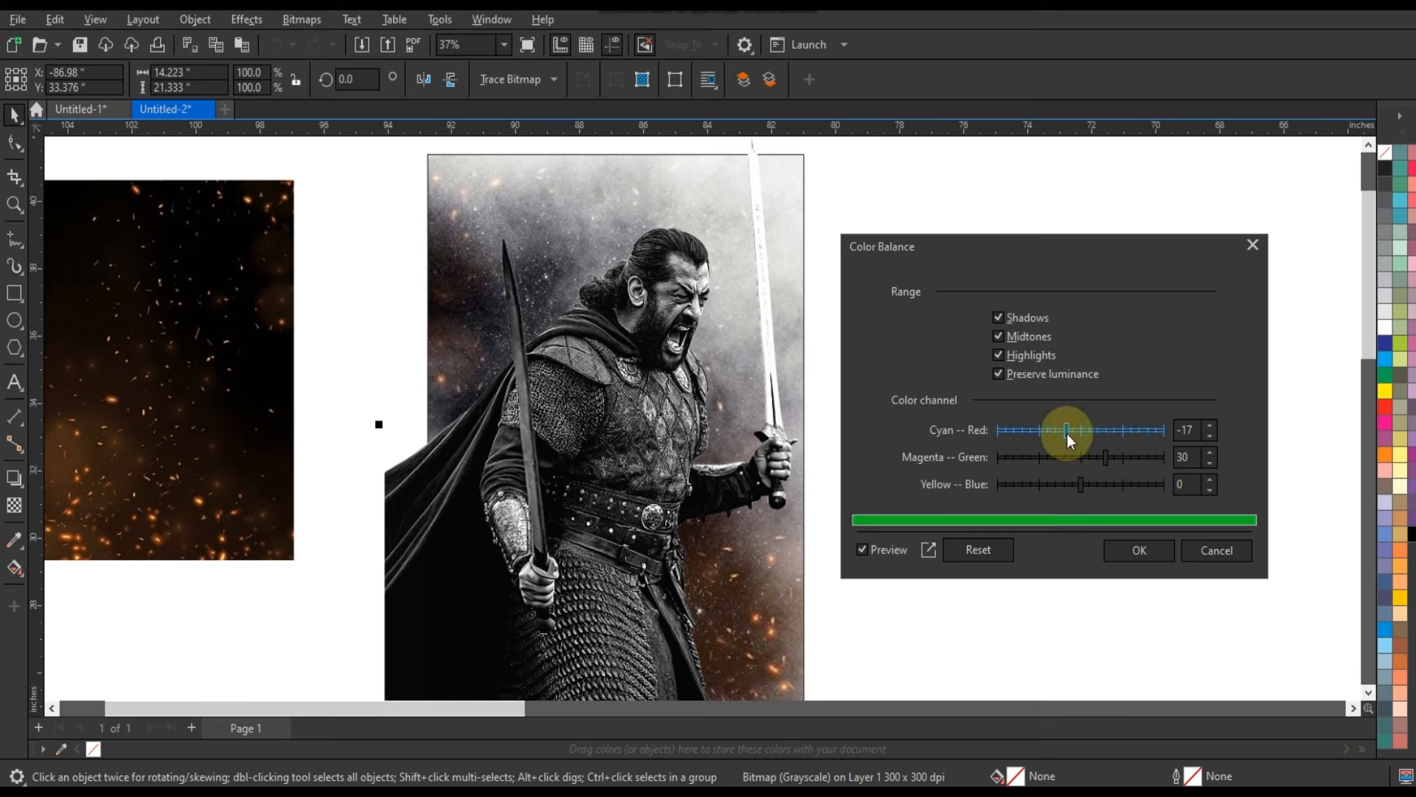
left_click(1204, 551)
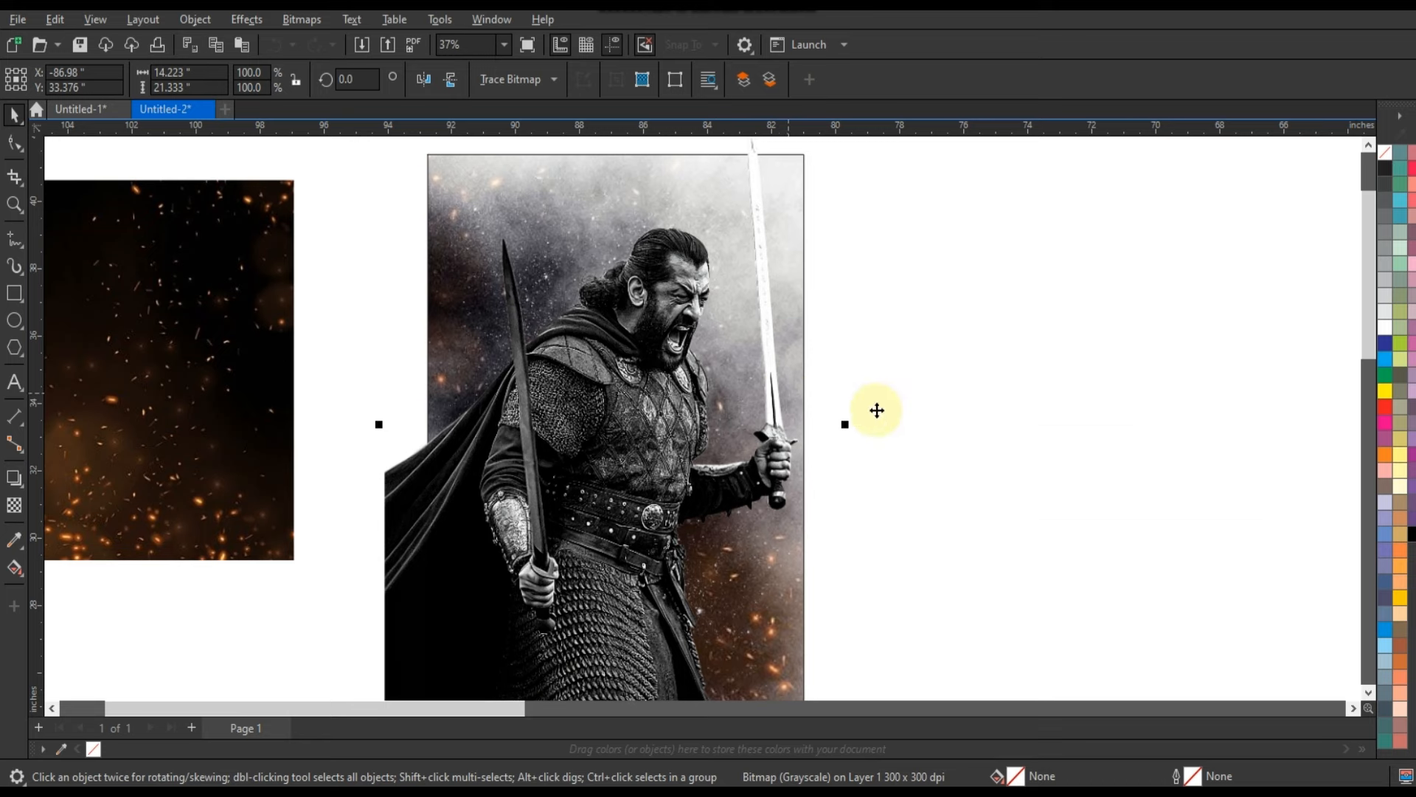
Step: Send the warrior behind the framed background and PowerClip him inside that frame
scroll(849, 327, "down", 1)
left_click(322, 313)
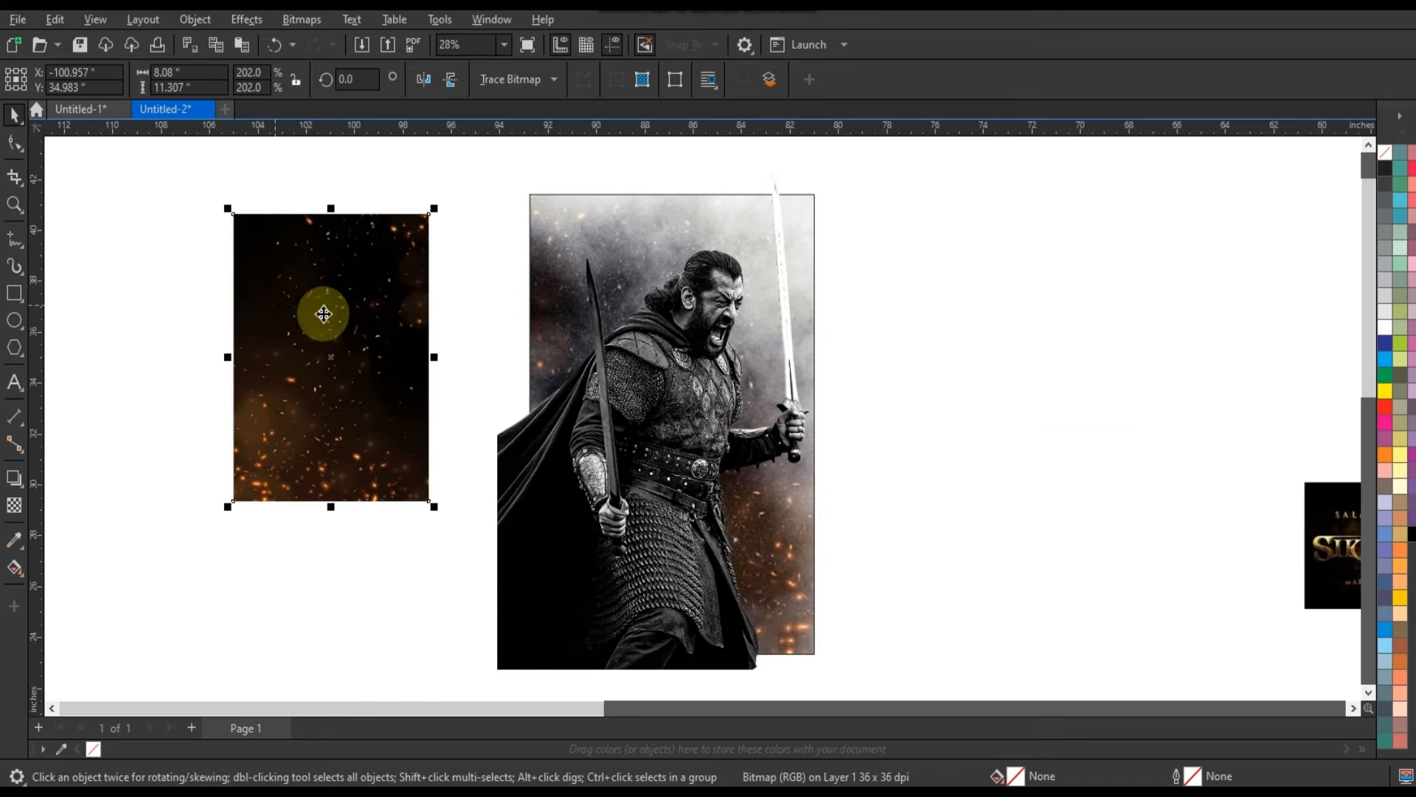
left_click(670, 431)
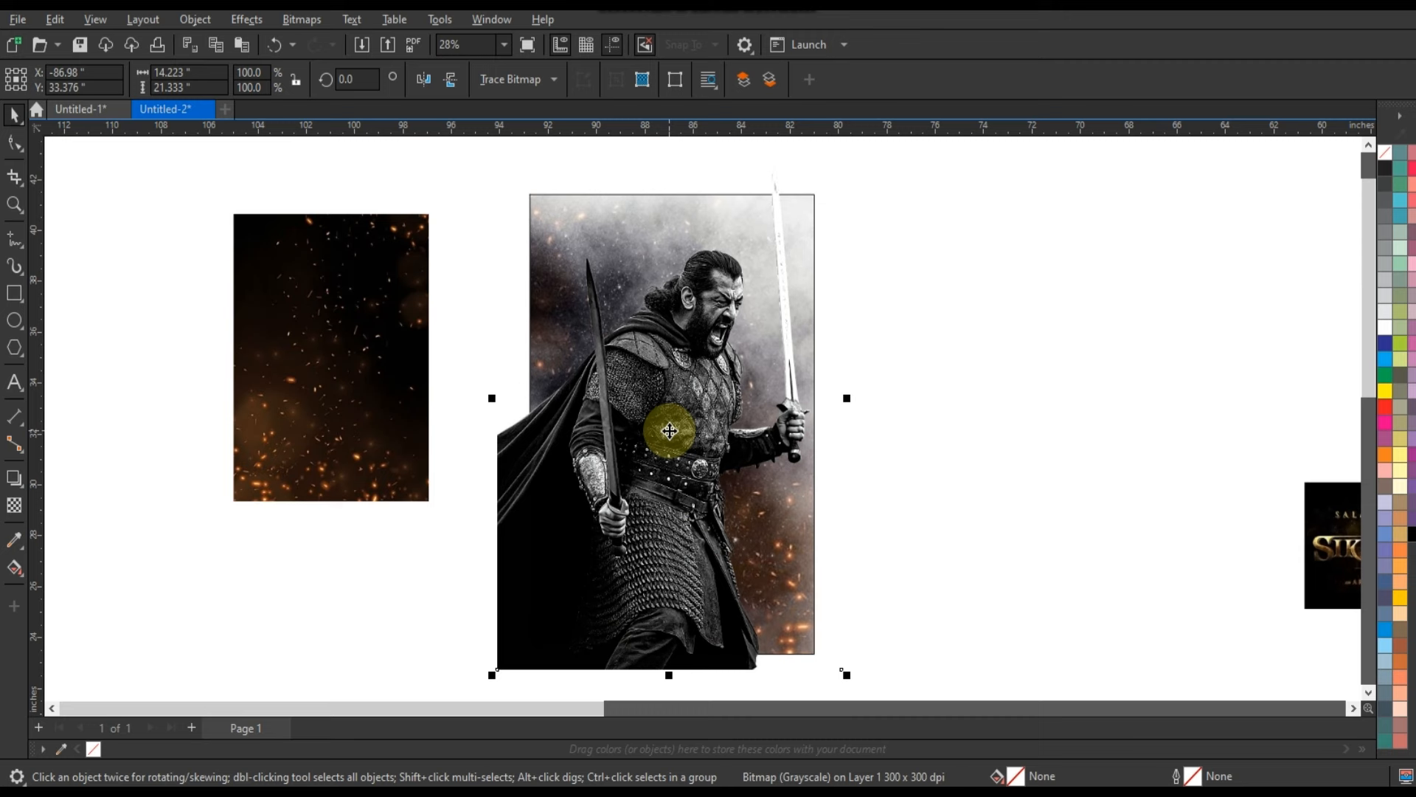
key("ctrl+z")
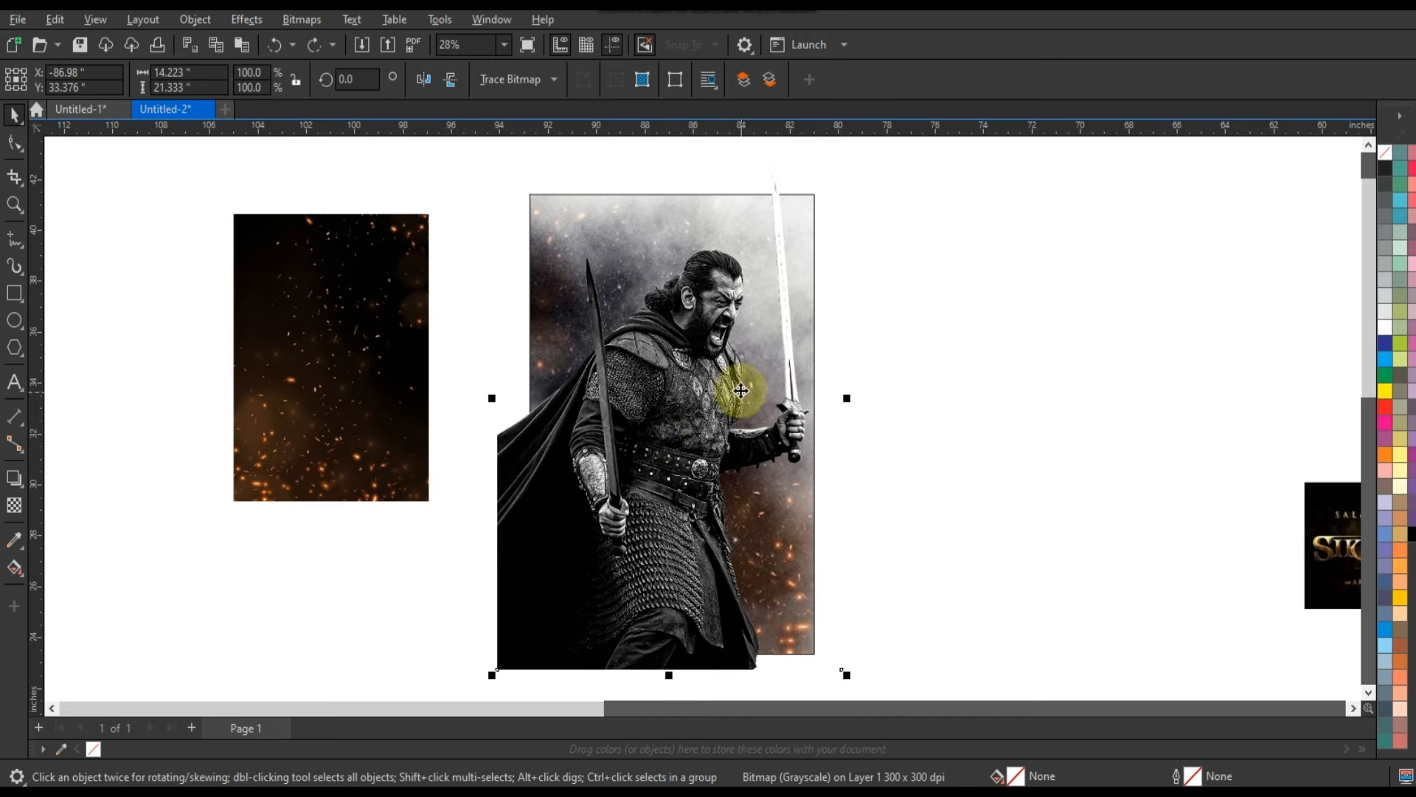
key("ctrl+shift+z")
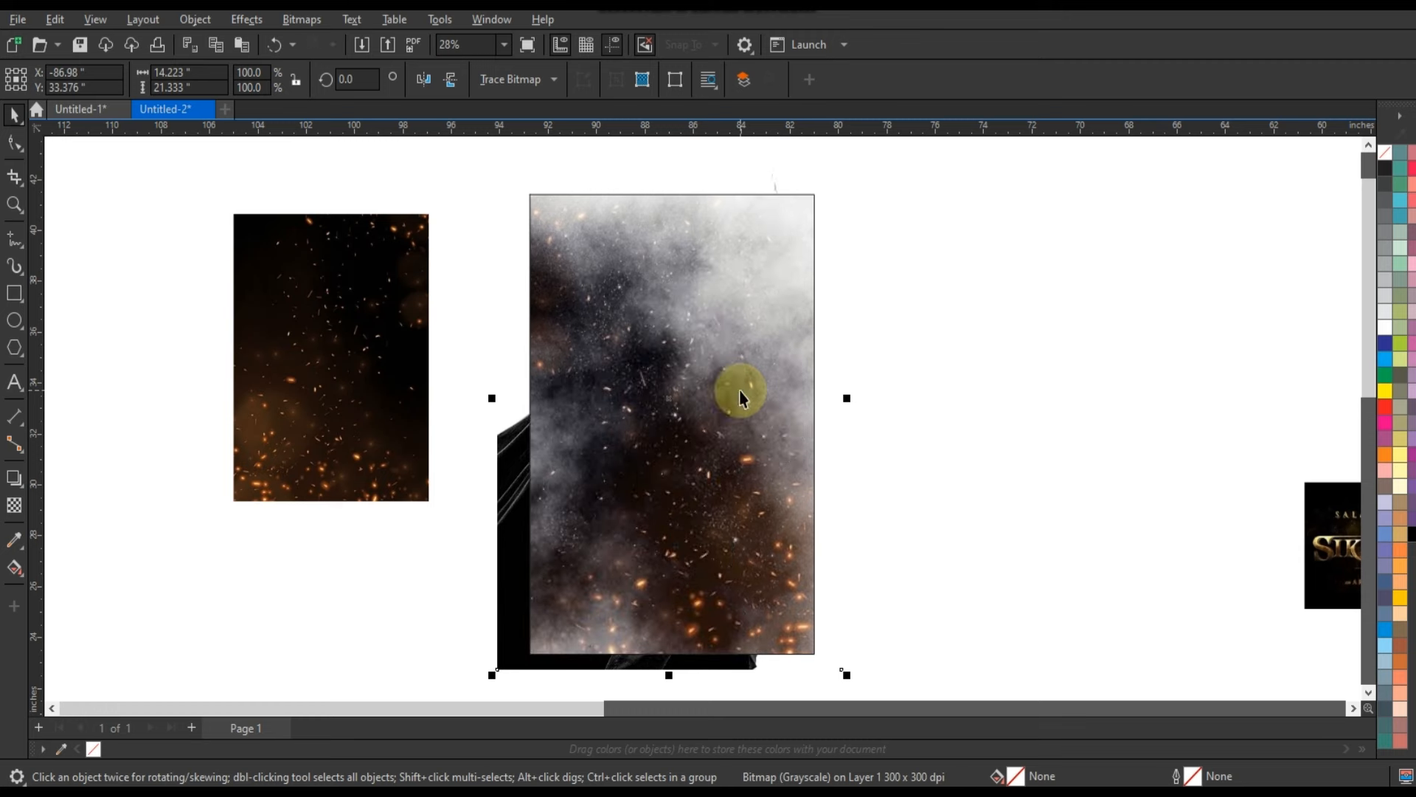
right_click(512, 493)
left_click(568, 509)
left_click(600, 427)
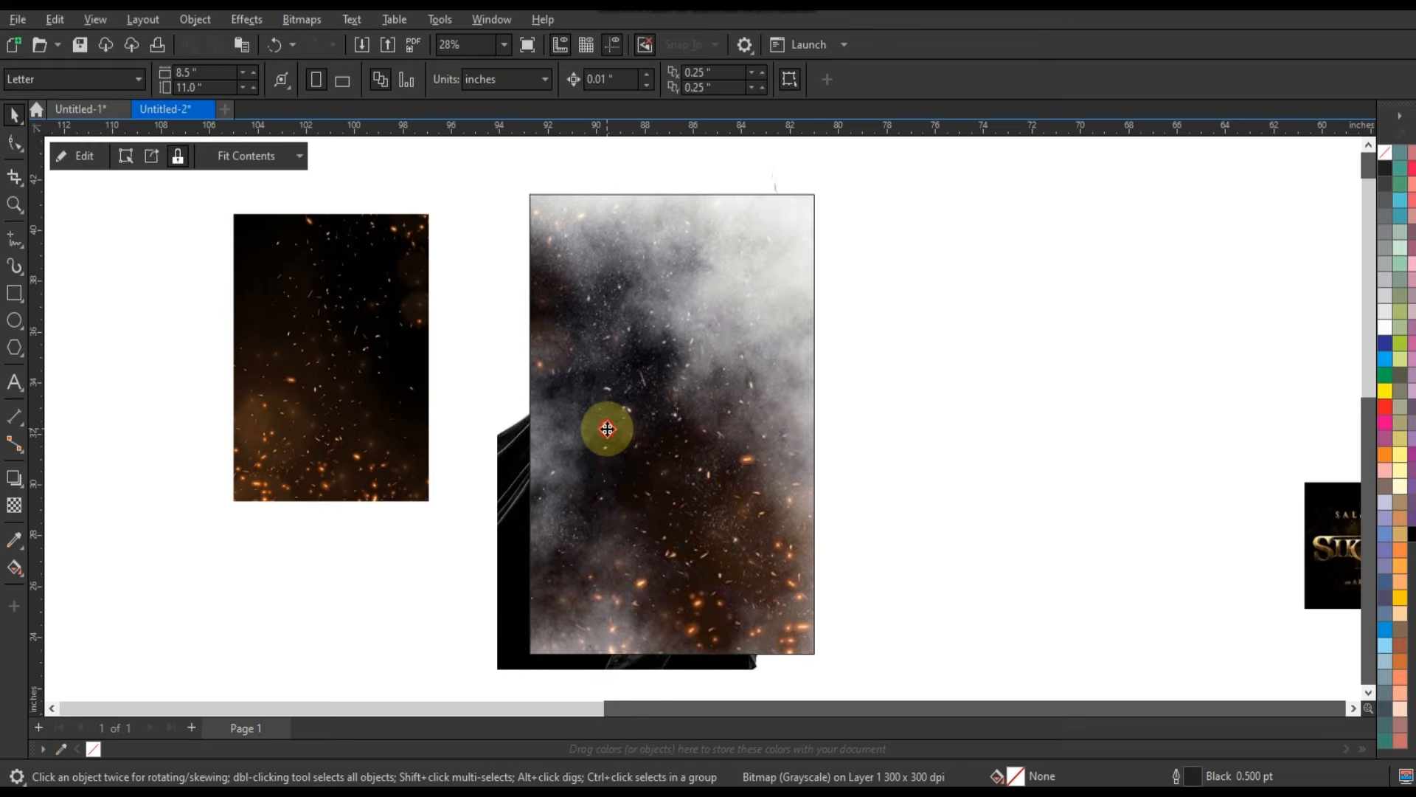
left_click(493, 413)
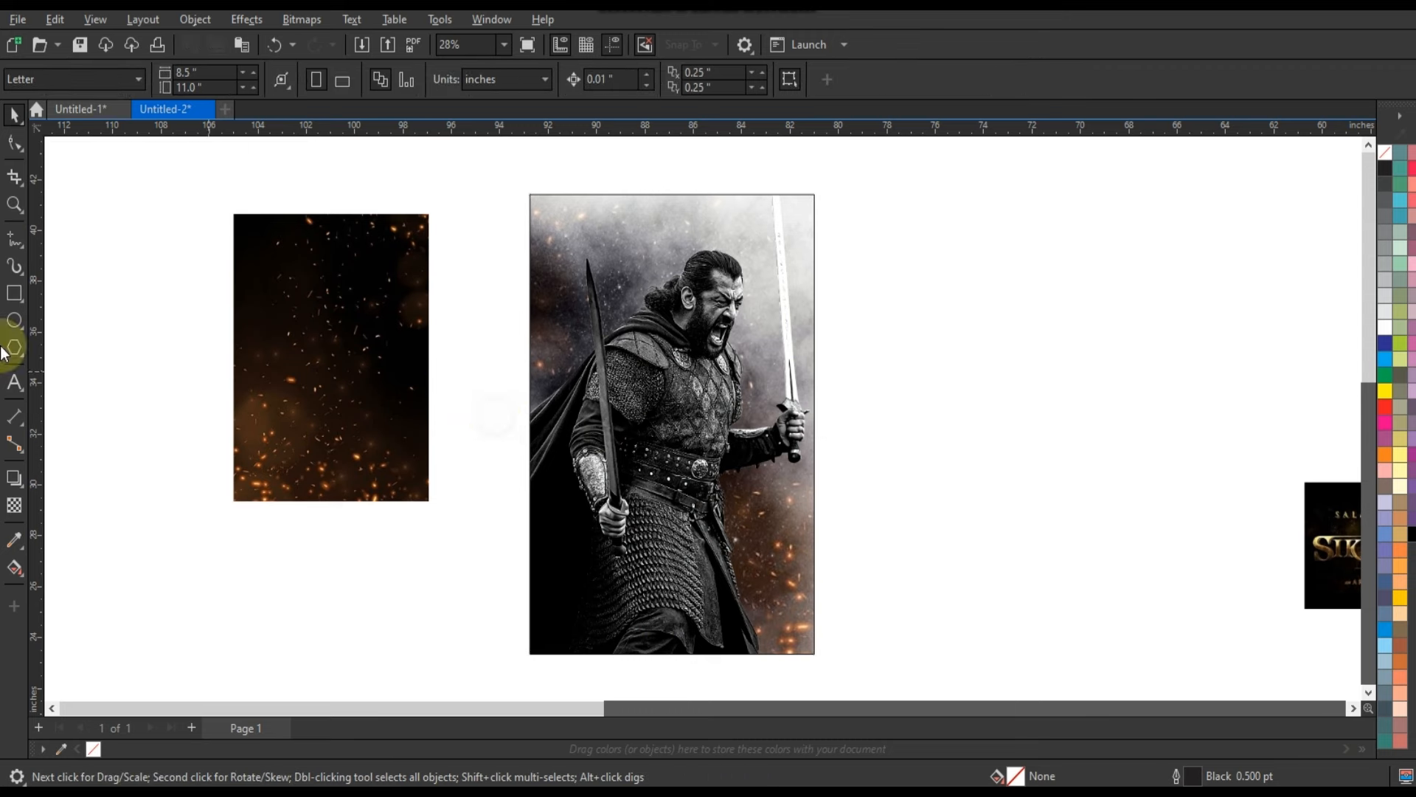
Step: Draw a rectangle about 14.7 × 11.9 inches across the poster's lower two thirds and fill it with black
left_click(14, 293)
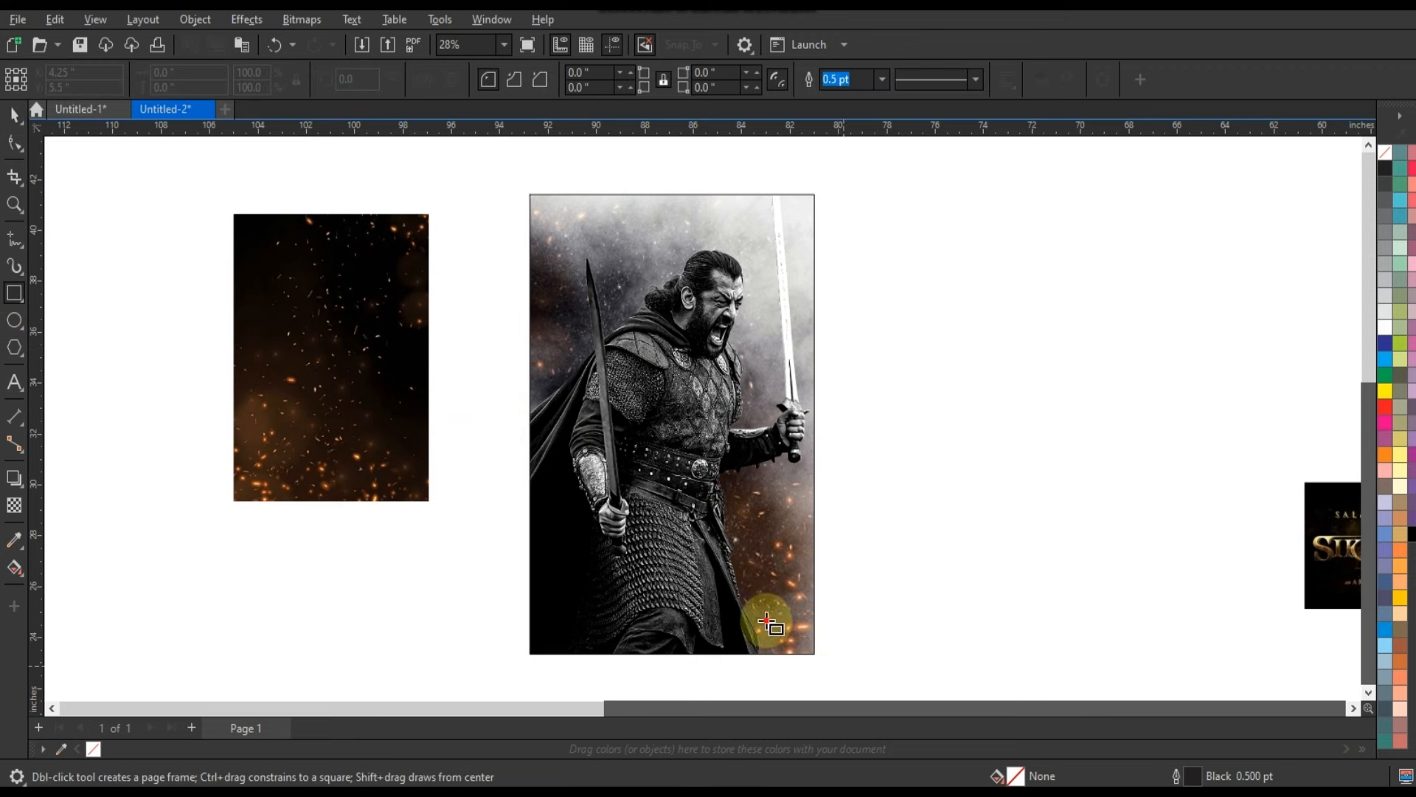
left_click_drag(841, 664, 483, 362)
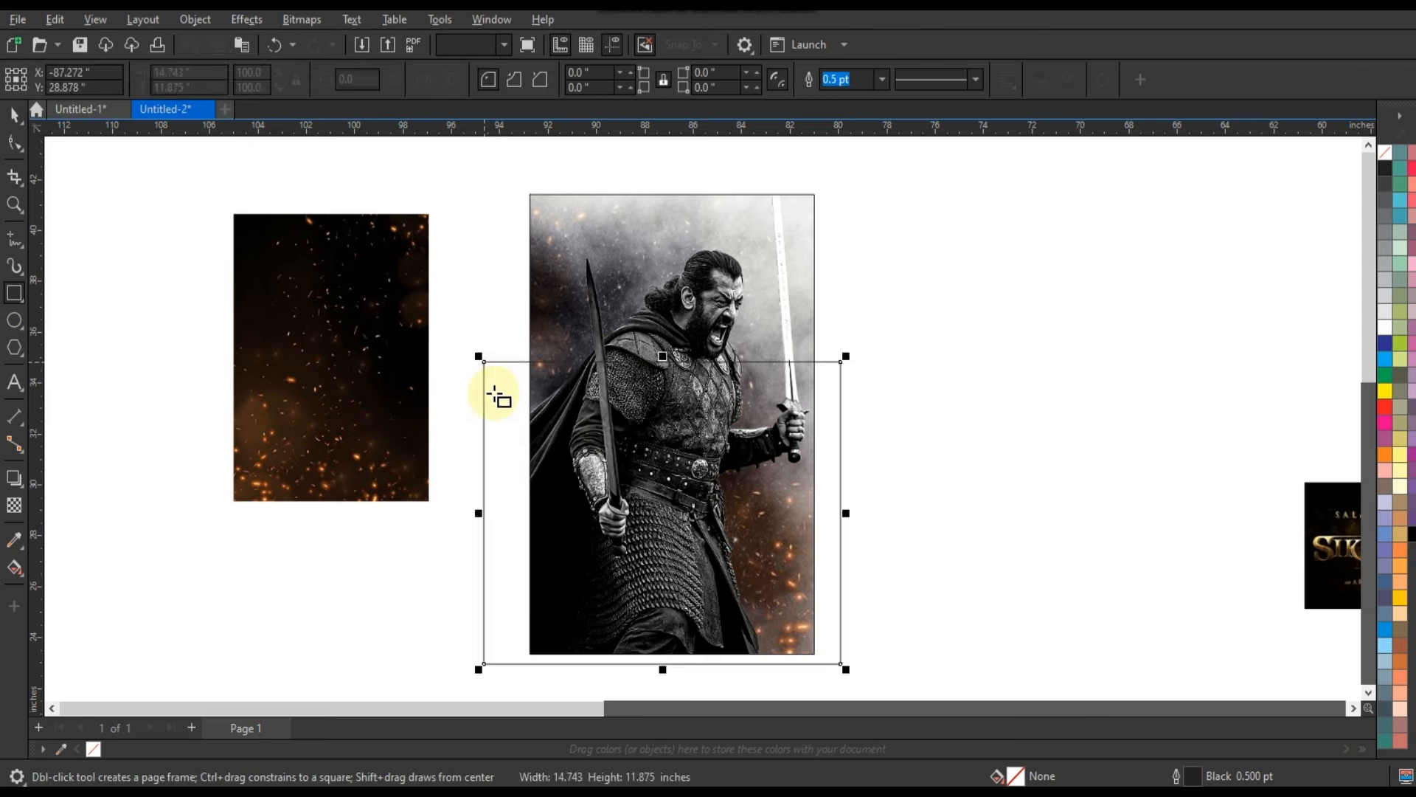
left_click_drag(1411, 542, 601, 506)
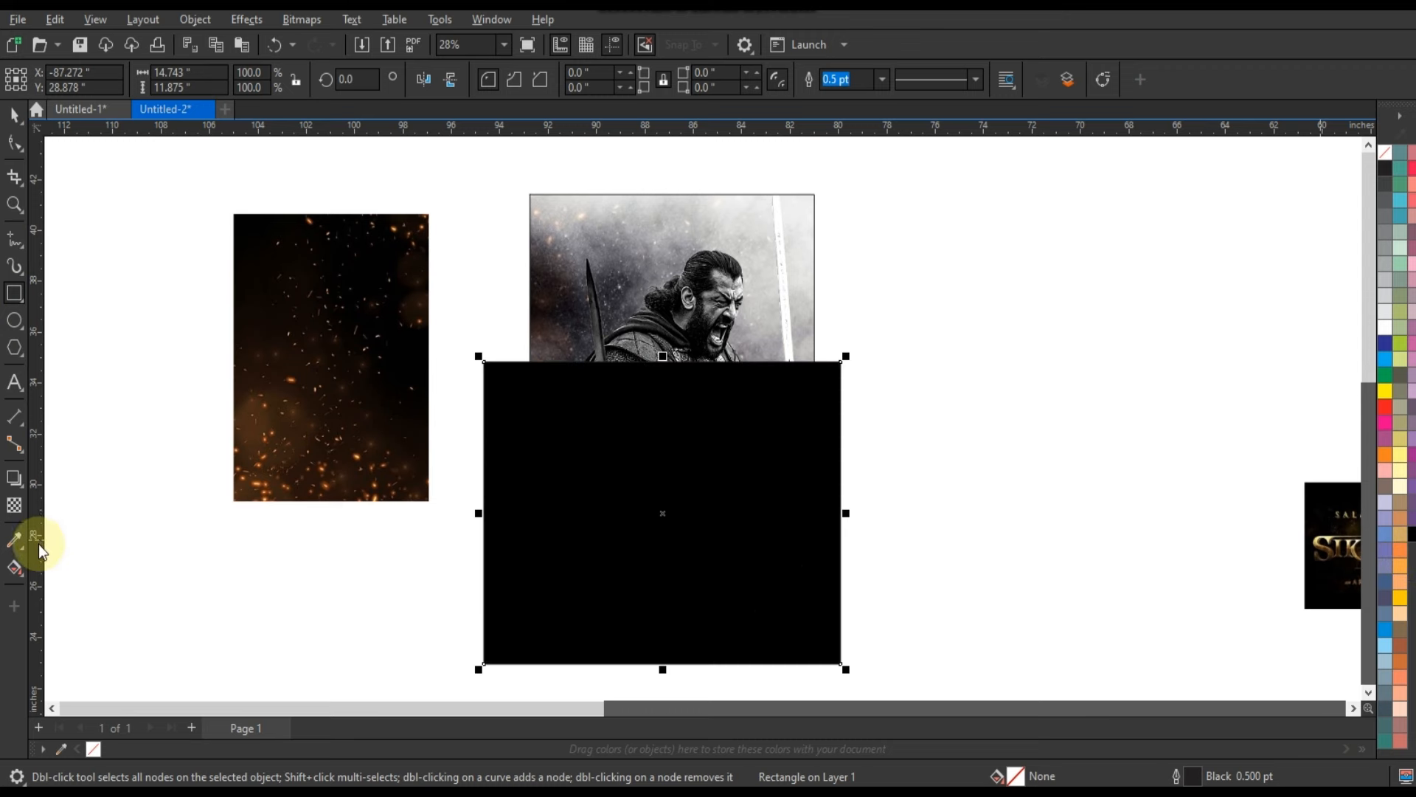
Step: Apply a vertical linear fountain transparency to the black rectangle, solid at the poster's base and fading out near the warrior's waist
left_click(14, 505)
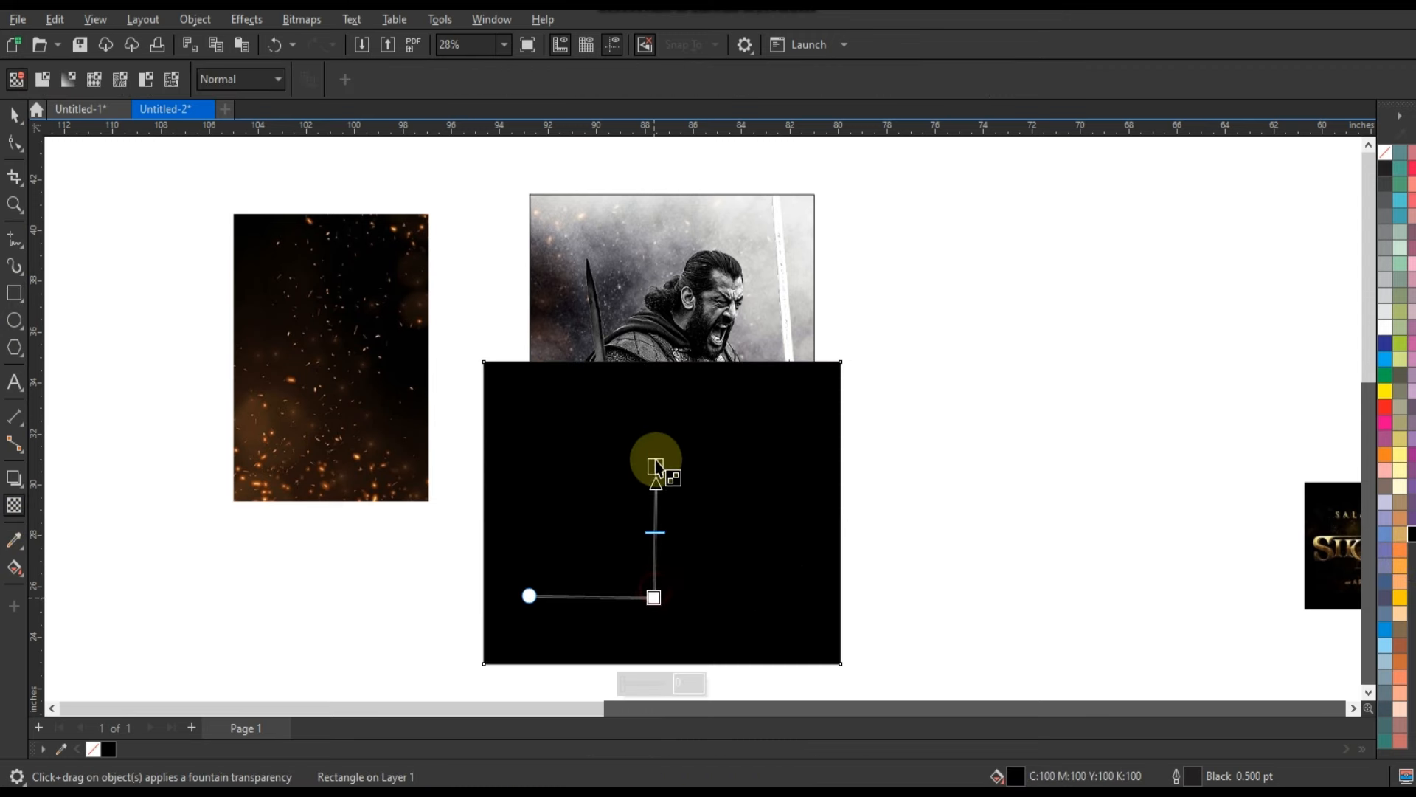
left_click_drag(656, 459, 655, 458)
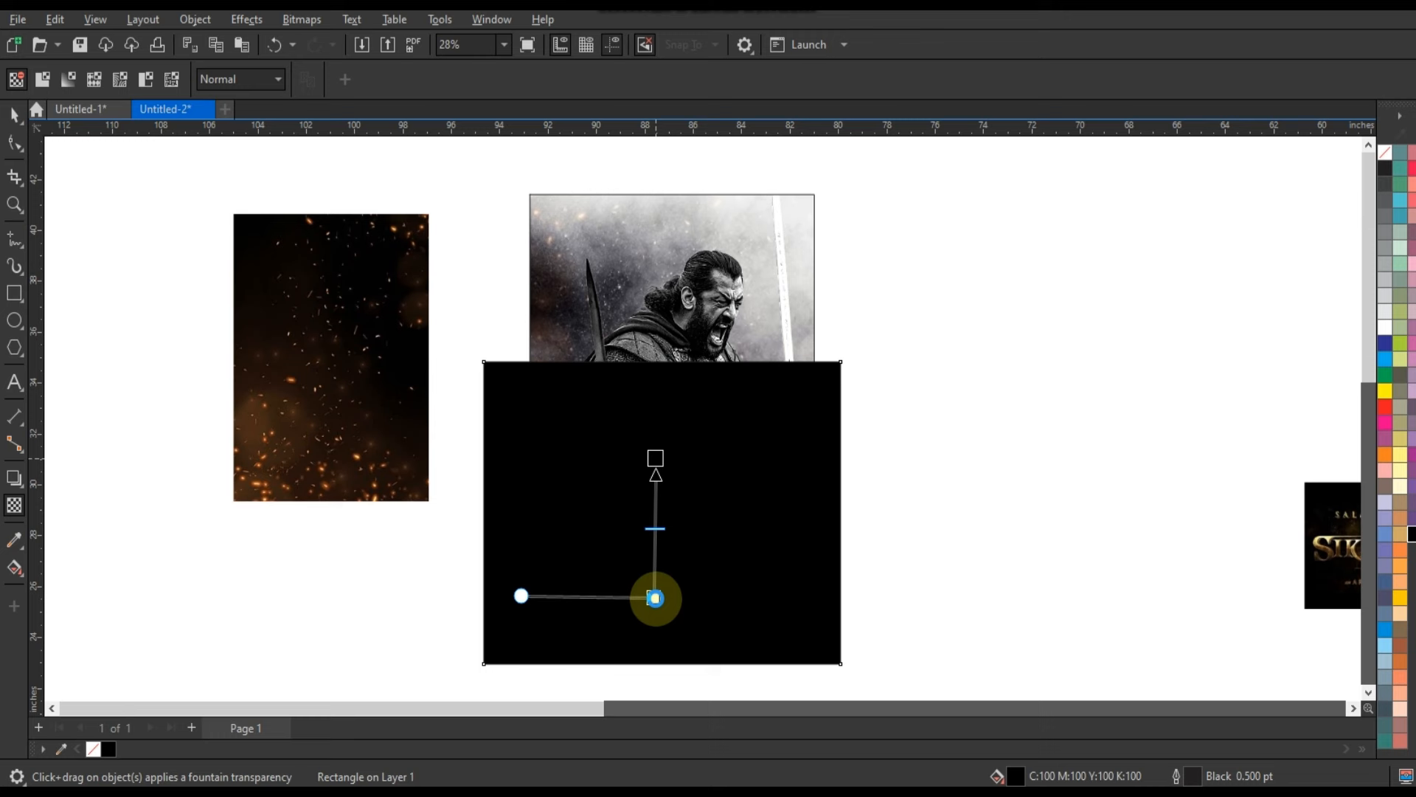
left_click_drag(655, 599, 653, 596)
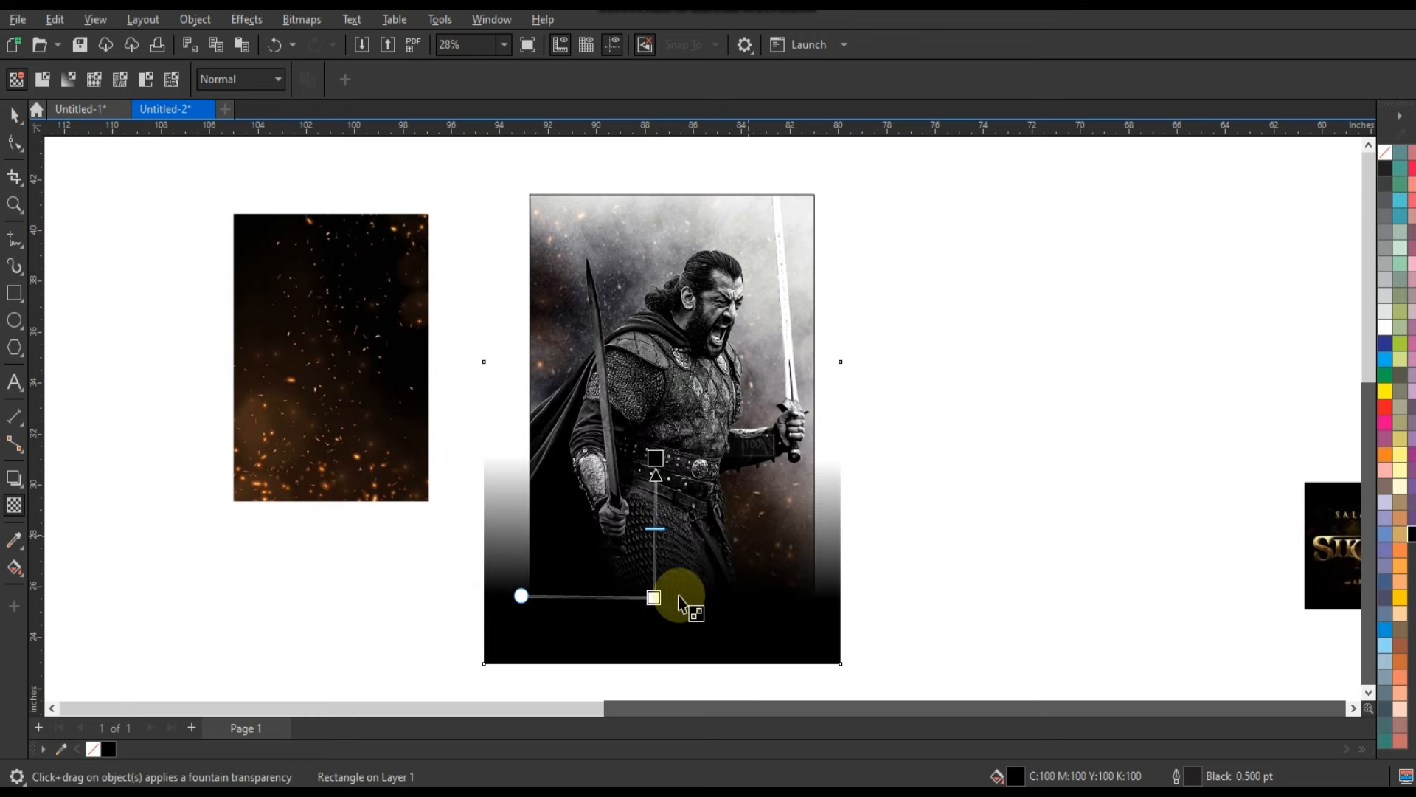
left_click_drag(656, 458, 658, 427)
left_click_drag(661, 589, 657, 595)
left_click(15, 115)
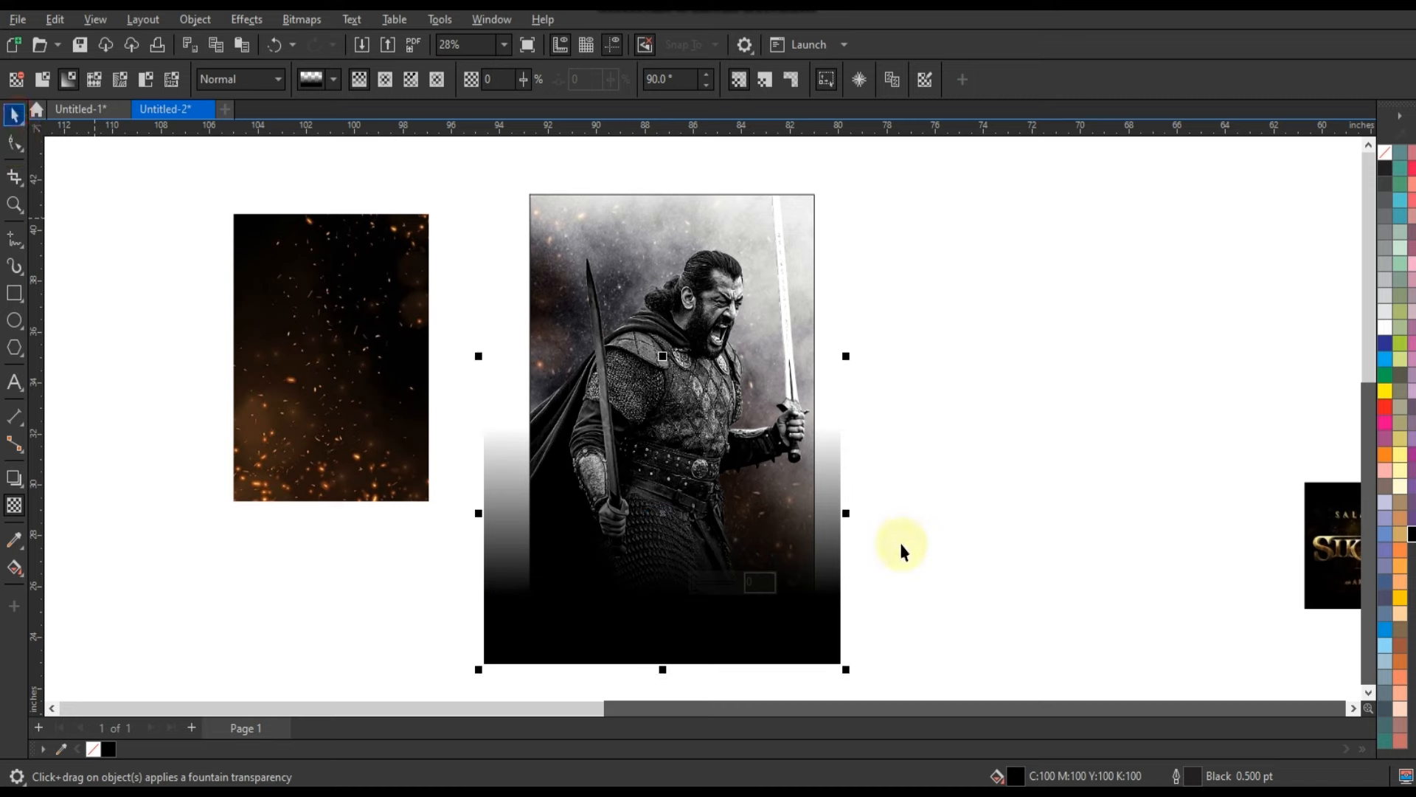
Step: PowerClip the black fade rectangle inside the poster frame
left_click(845, 524)
right_click(844, 529)
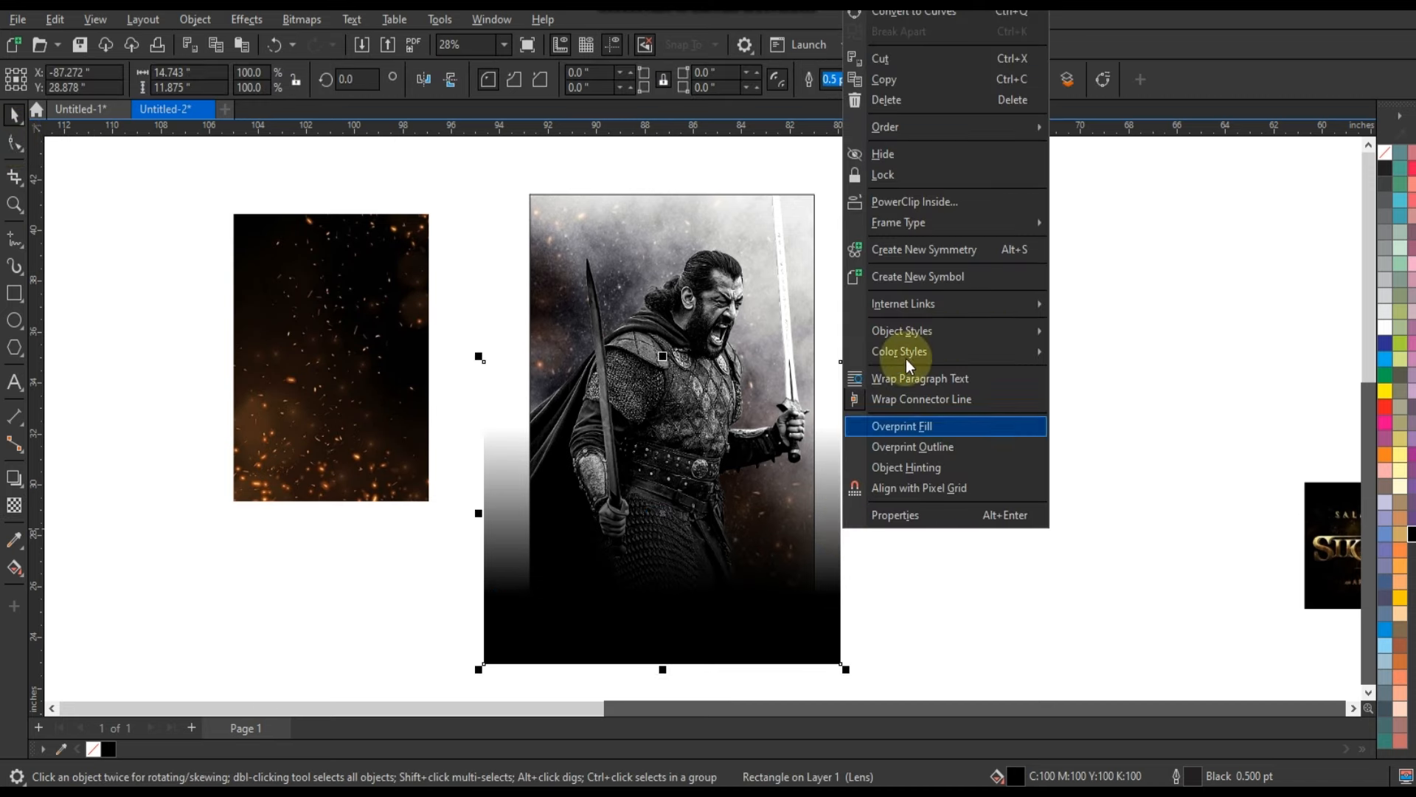
left_click(927, 202)
left_click(793, 295)
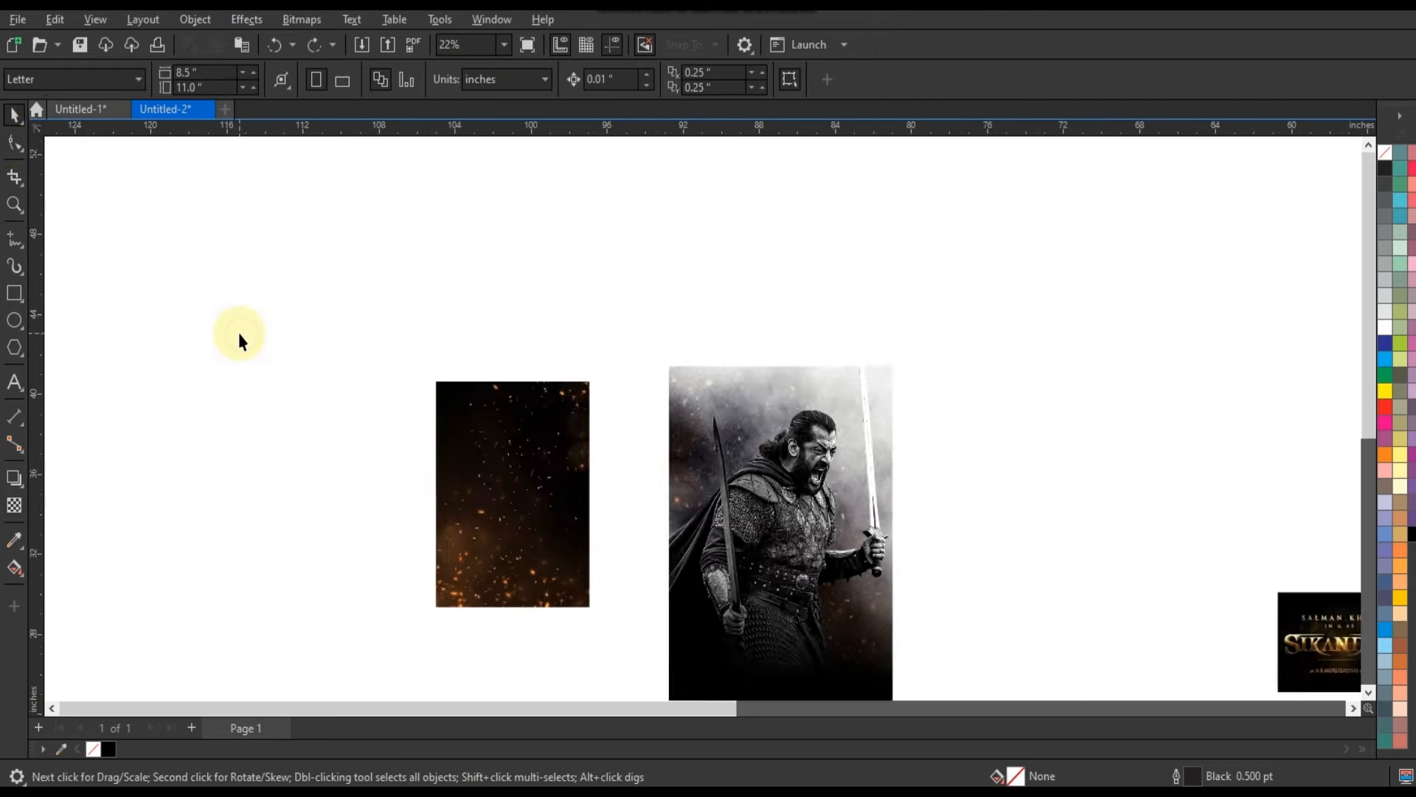
Step: Place a copy of the fire image over the middle of the poster and PowerClip it inside the frame
scroll(238, 334, "down", 2)
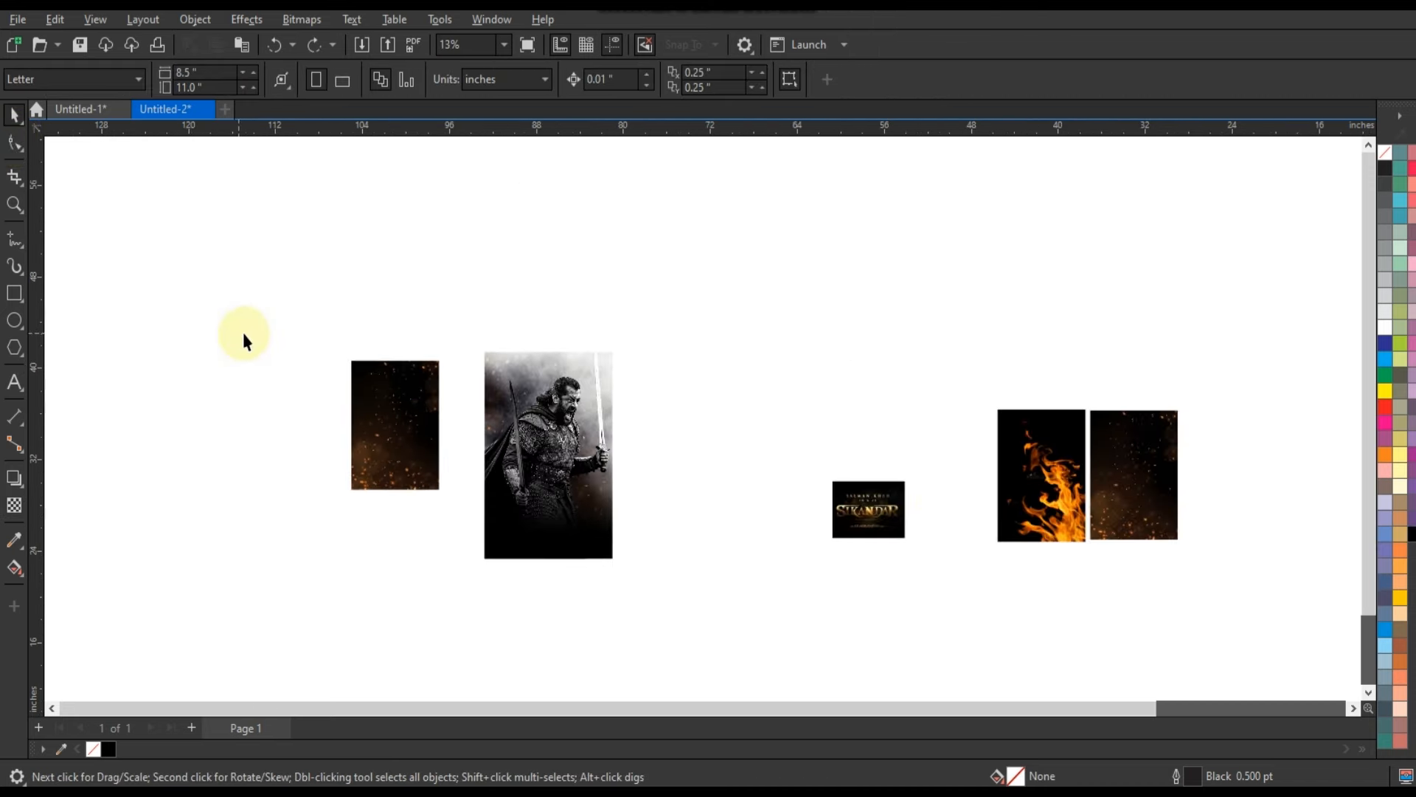
left_click_drag(1048, 503, 547, 484)
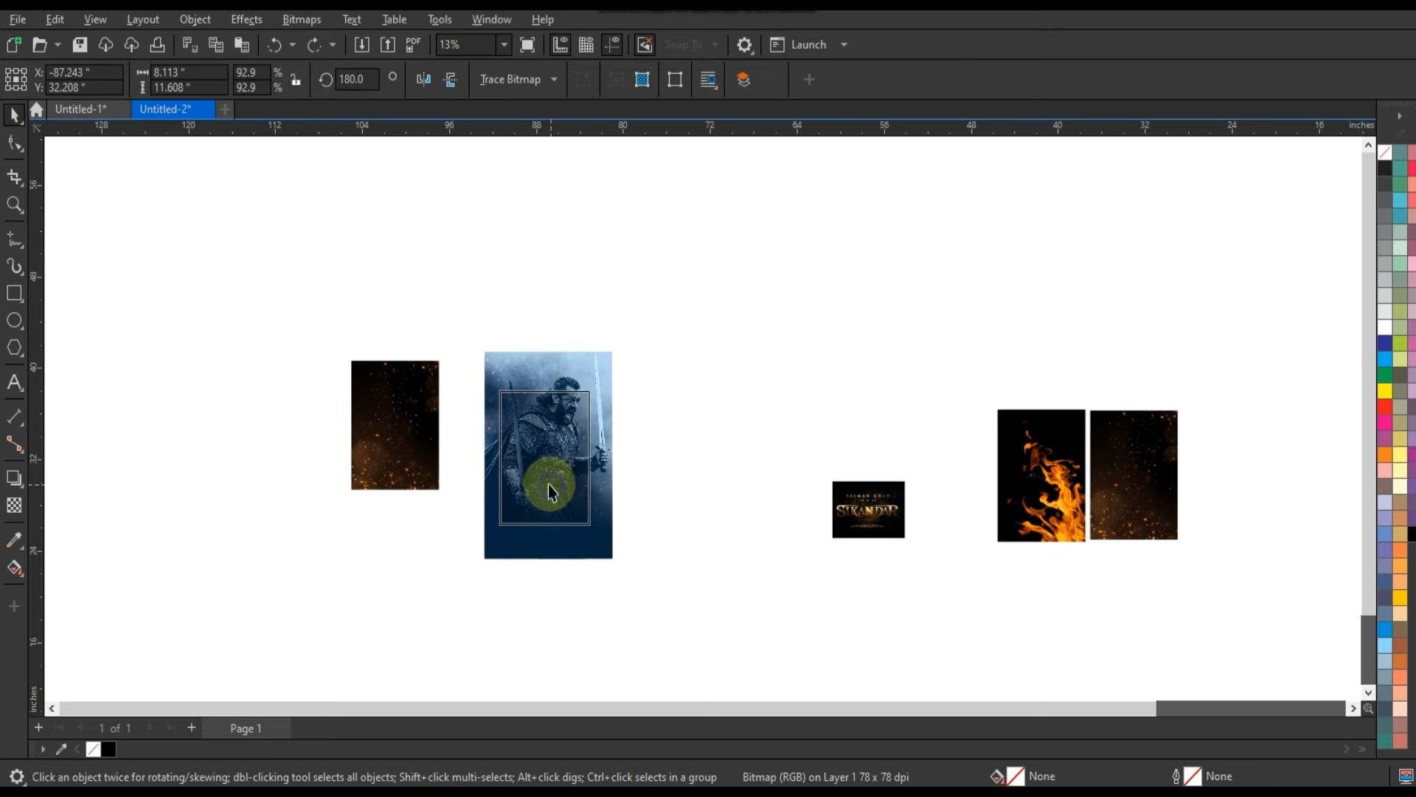
right_click(549, 484)
left_click(618, 509)
left_click(577, 550)
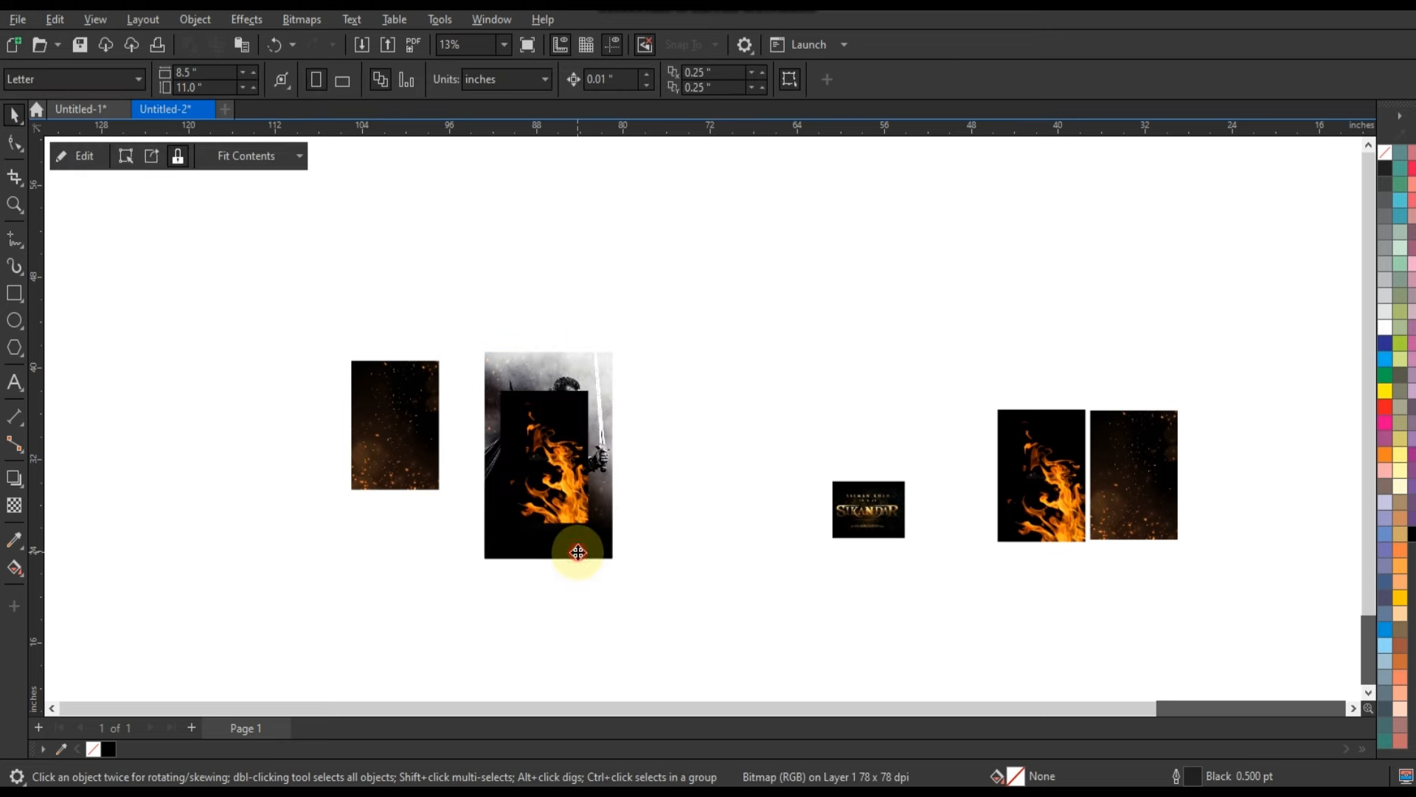
Step: Open the poster's PowerClip contents for editing and move the fire image up over the warrior's head and torso
right_click(579, 556)
left_click(643, 251)
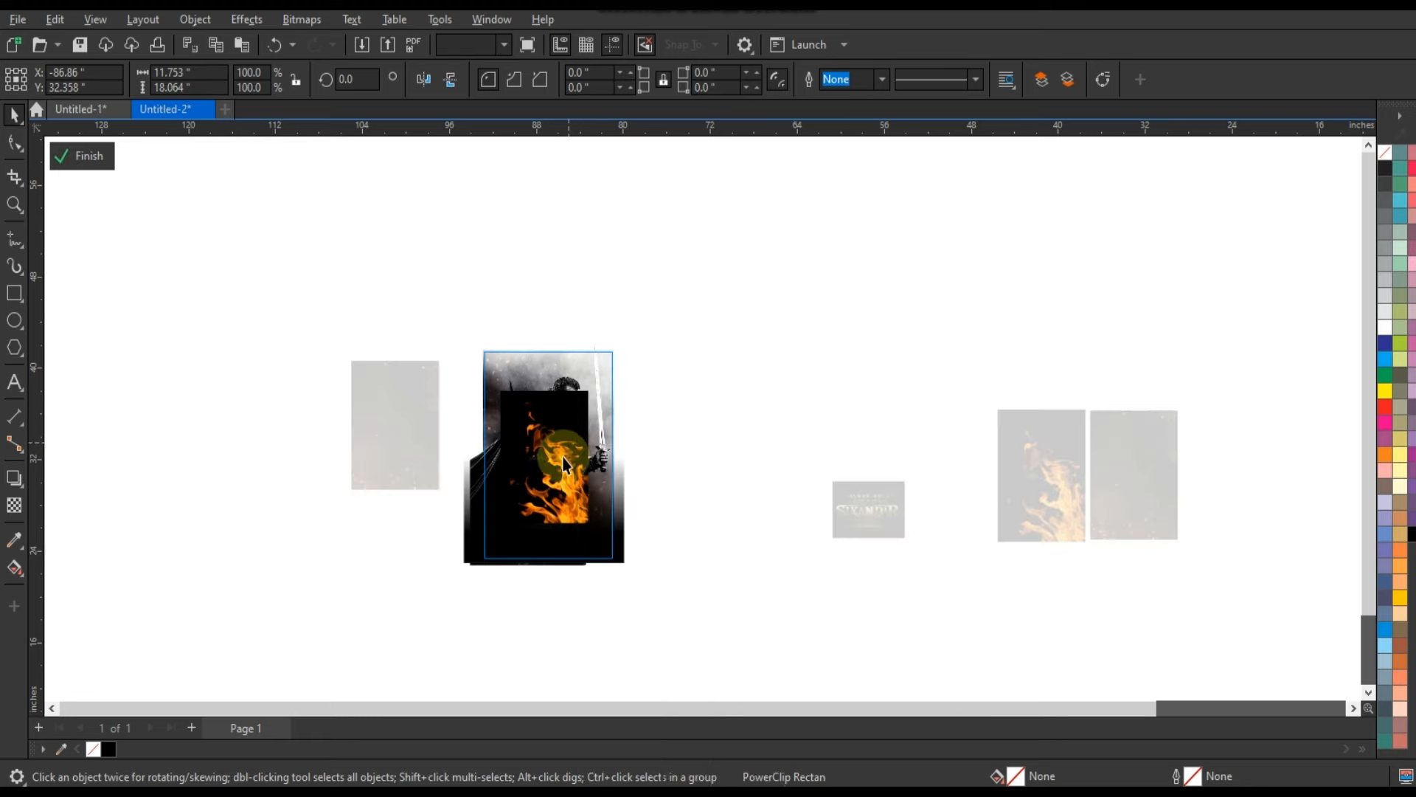
left_click(560, 419)
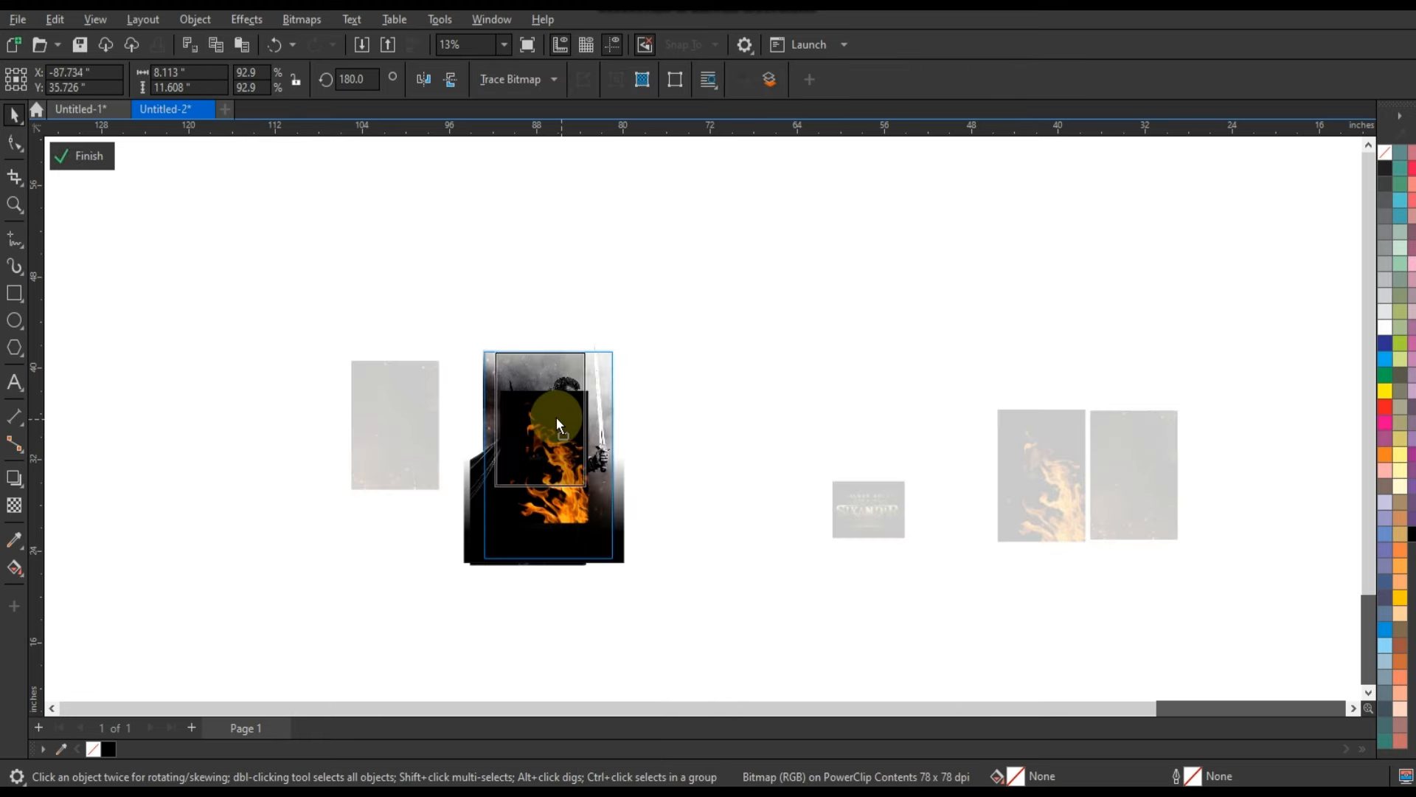
left_click(14, 204)
left_click_drag(450, 322, 737, 517)
left_click(13, 115)
Step: Set the clipped fire image's transparency merge mode to Screen
left_click(14, 505)
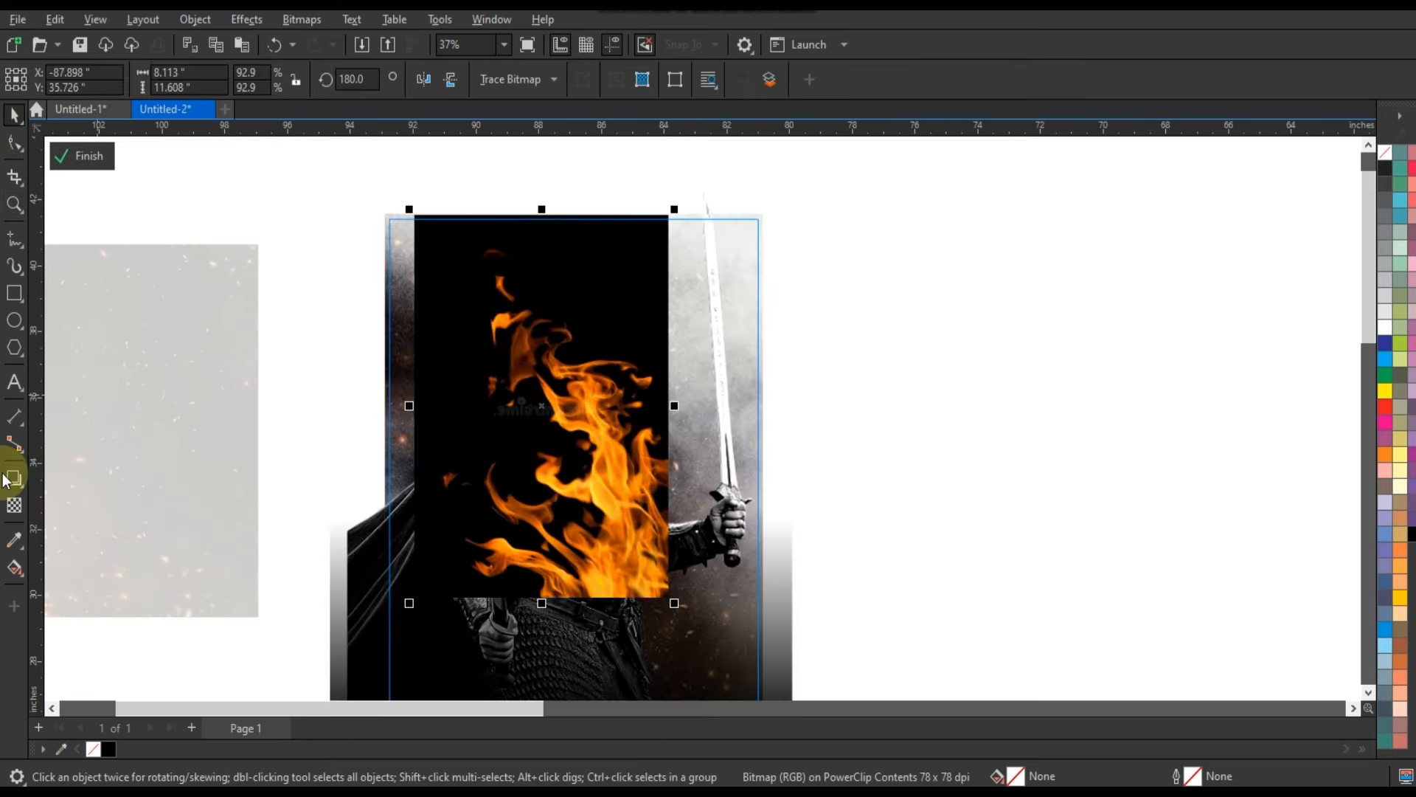
left_click(240, 79)
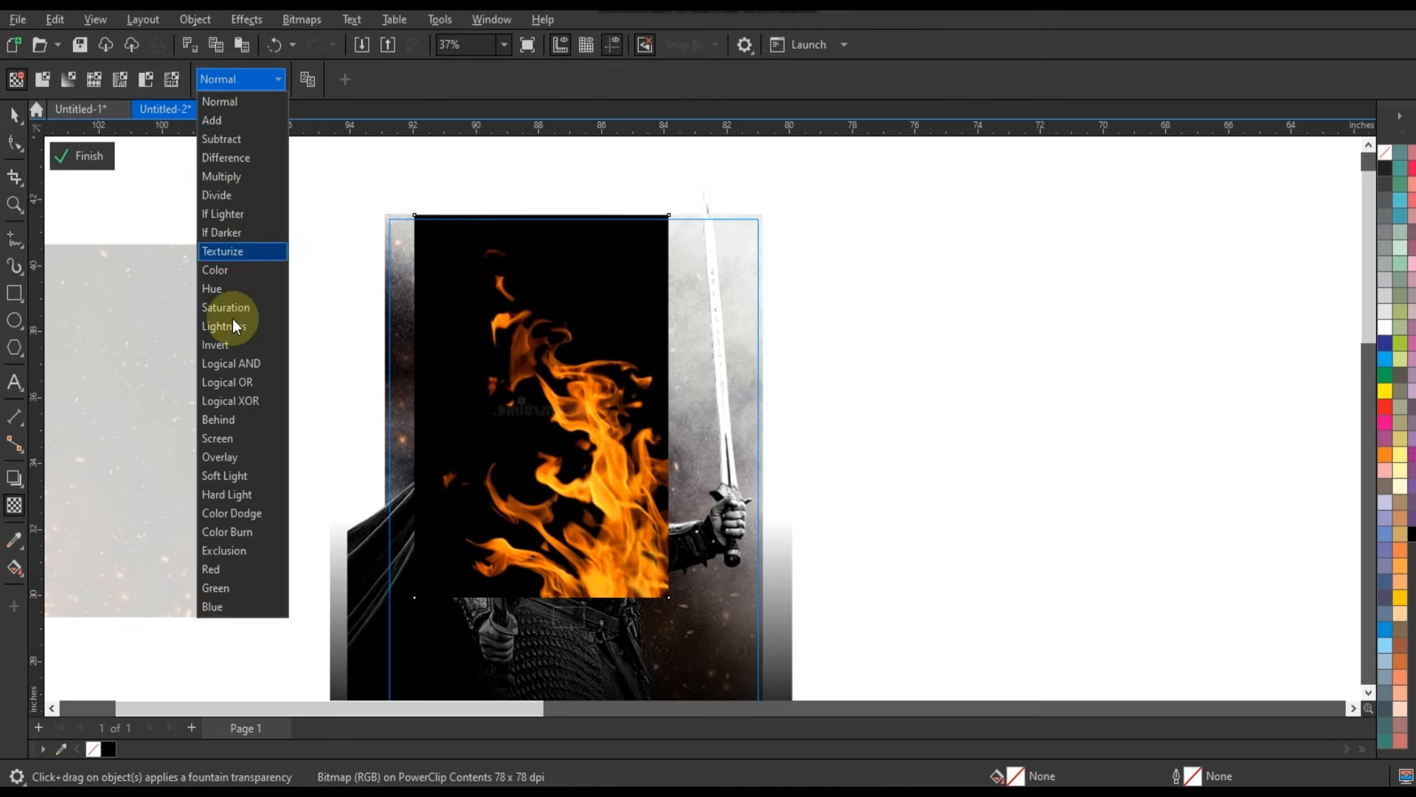
left_click(221, 438)
left_click(10, 113)
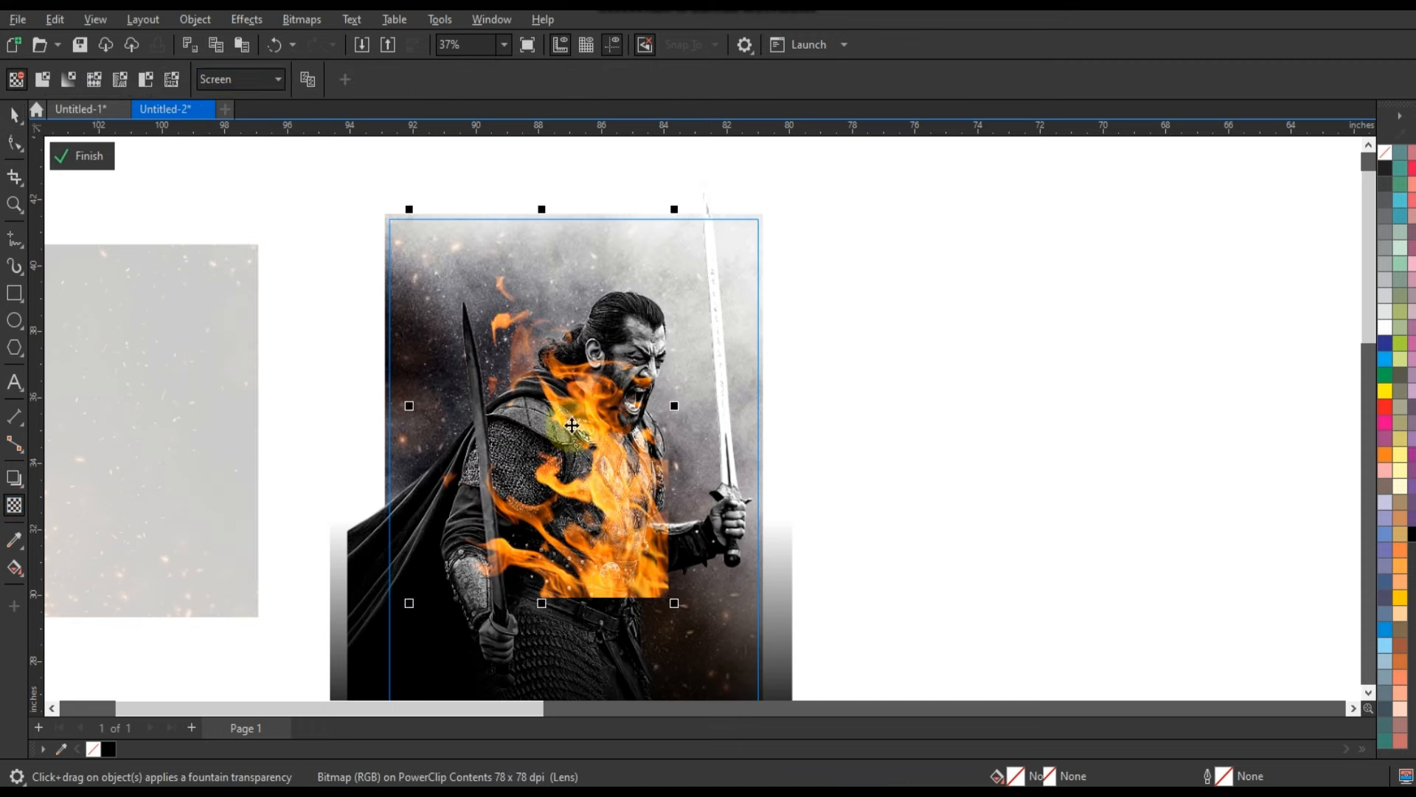
Step: Place the fire behind the warrior's head, enlarge it to about 10.3 × 14.7 inches, and finish editing the PowerClip
left_click_drag(600, 421, 582, 388)
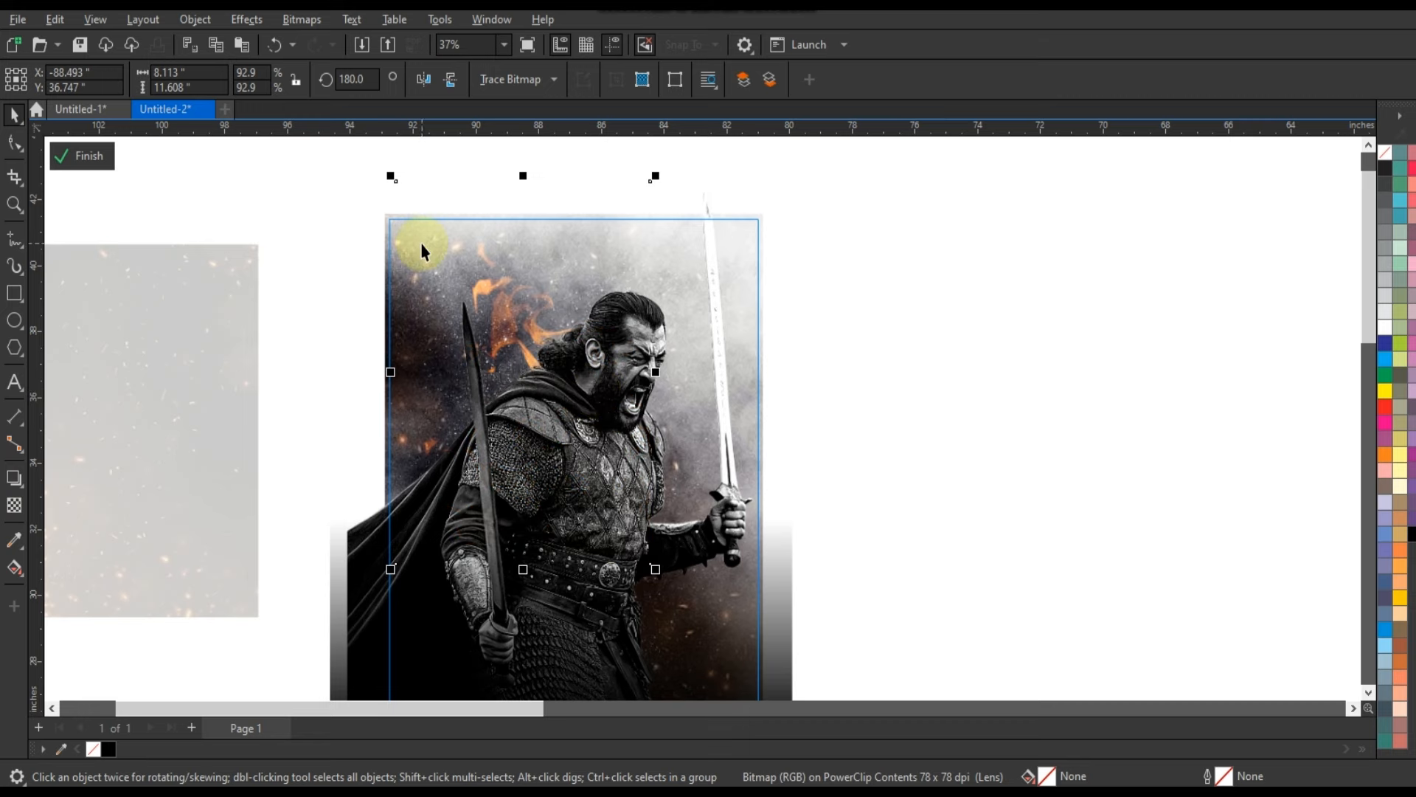
scroll(493, 284, "down", 1)
left_click_drag(405, 196, 336, 153)
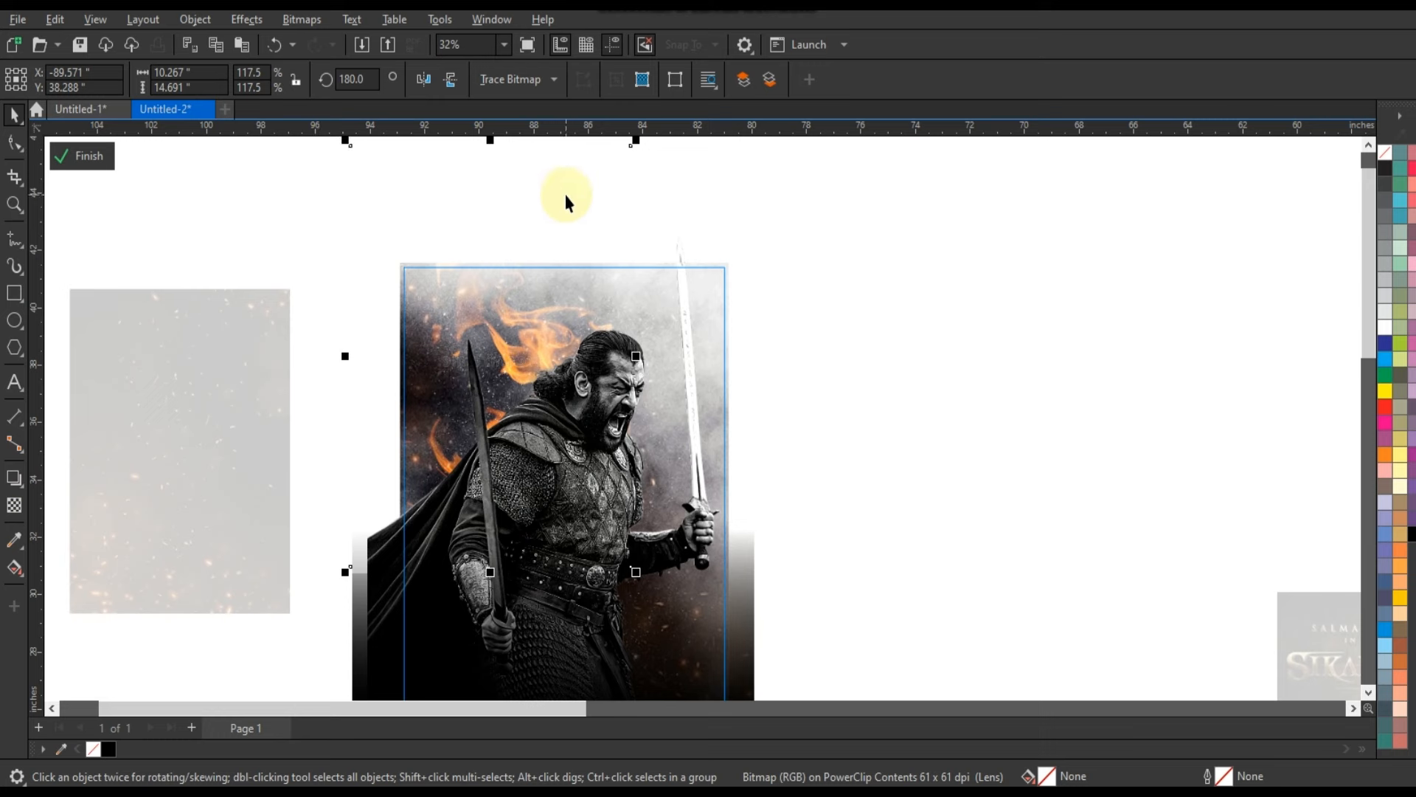
left_click(90, 159)
Step: Move the dark sparks image over the warrior's body on the poster and set its merge mode to Screen
left_click_drag(241, 419, 547, 527)
left_click(696, 434)
key("shift+F2")
left_click(723, 400)
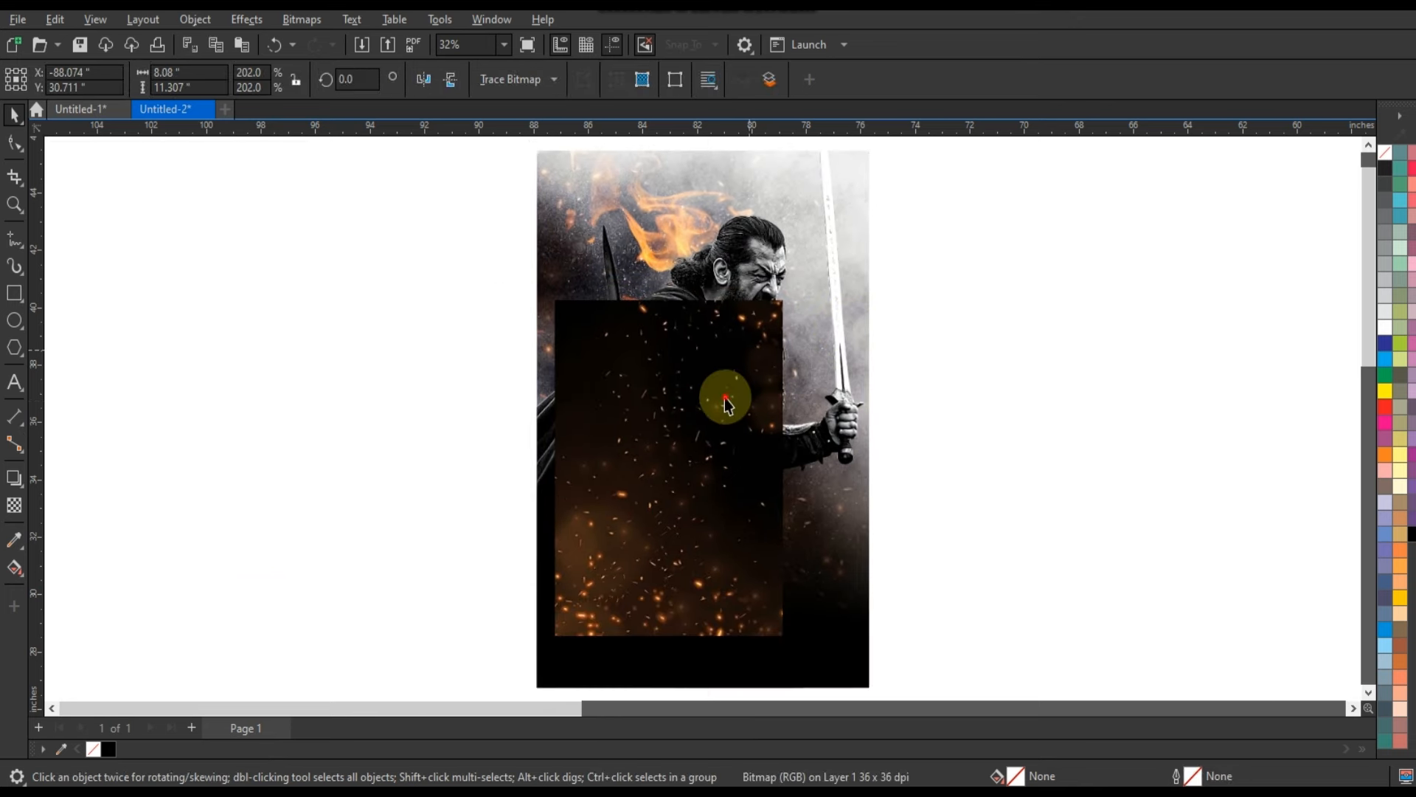
left_click(17, 499)
left_click(236, 83)
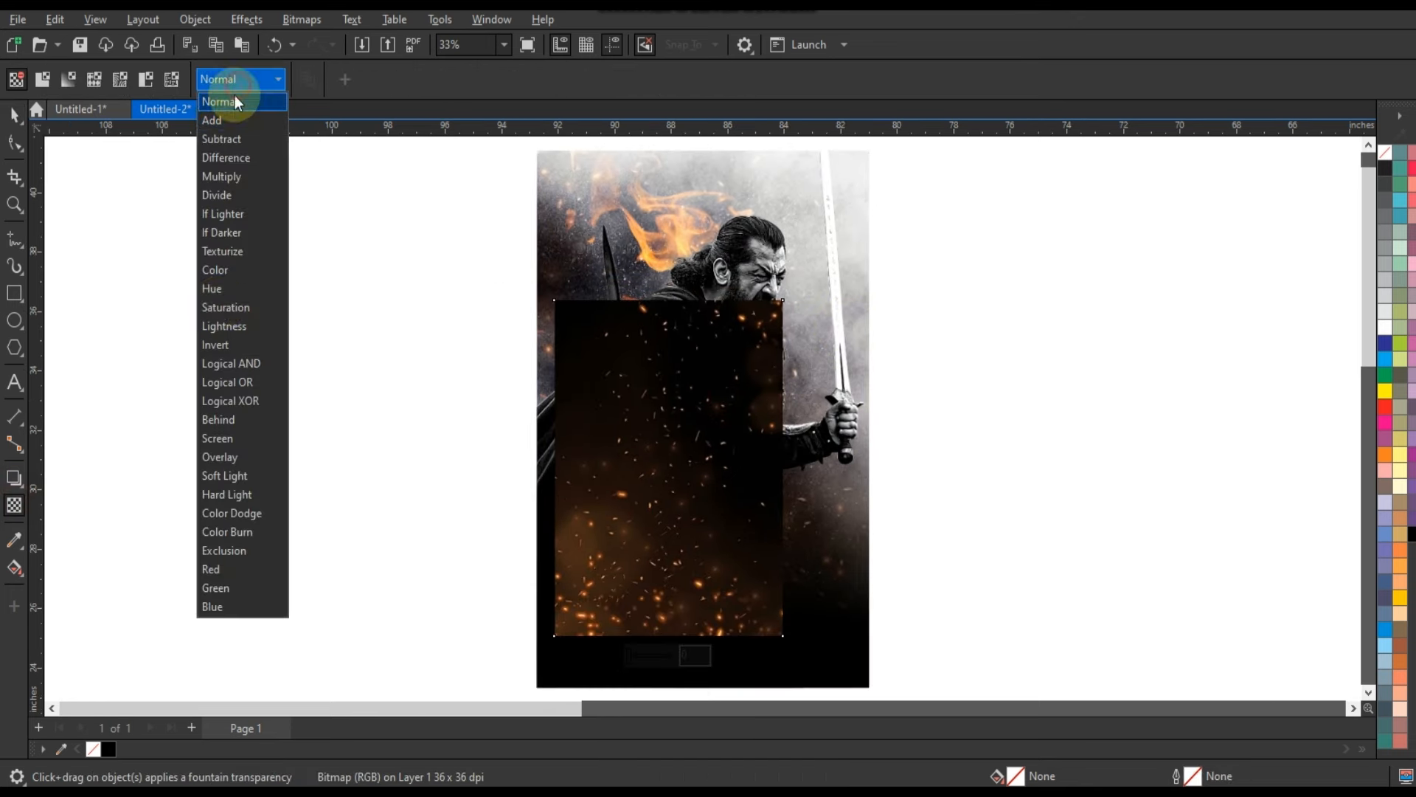
left_click(228, 438)
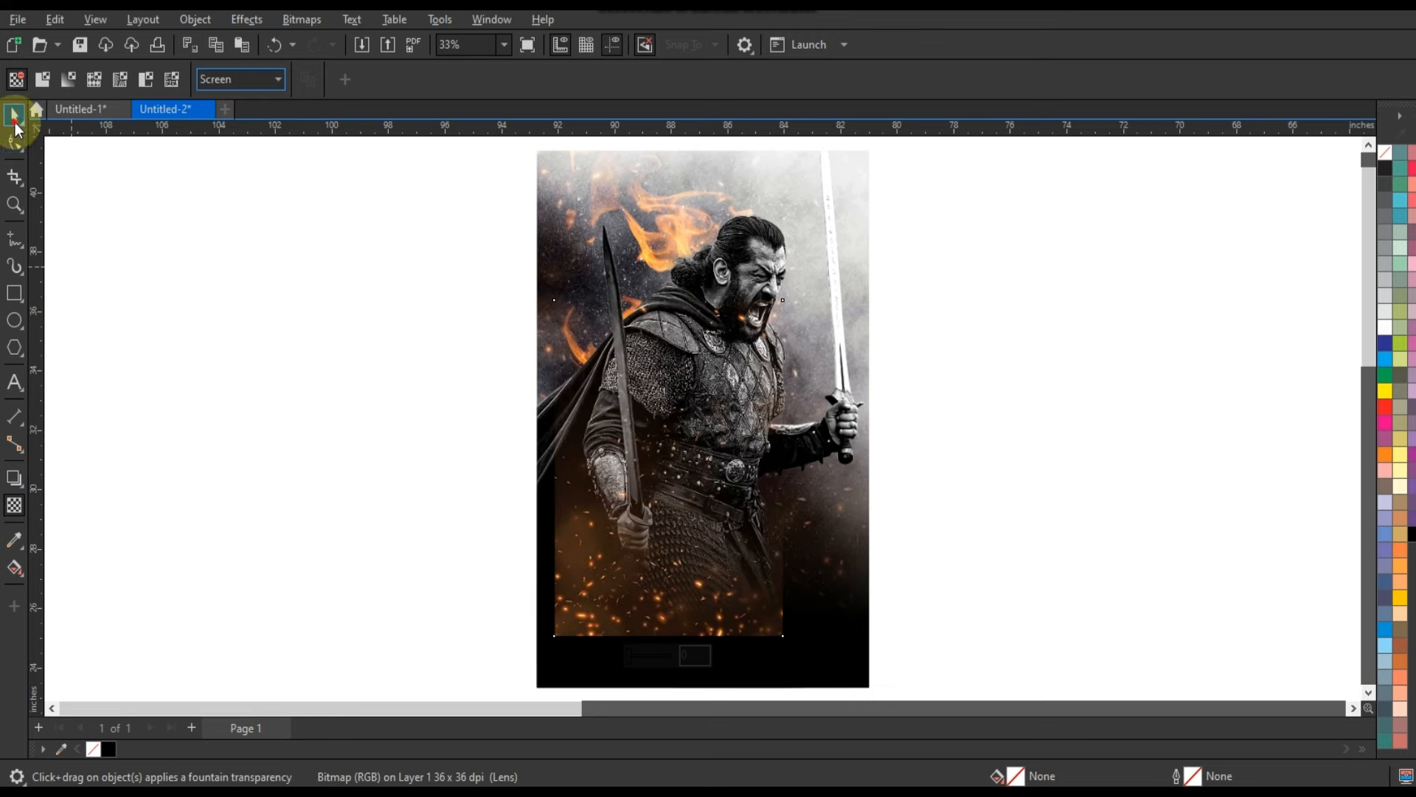
left_click(15, 116)
Step: Align the sparks image with the poster's bottom and left edges
left_click(542, 648, "shift")
key("b")
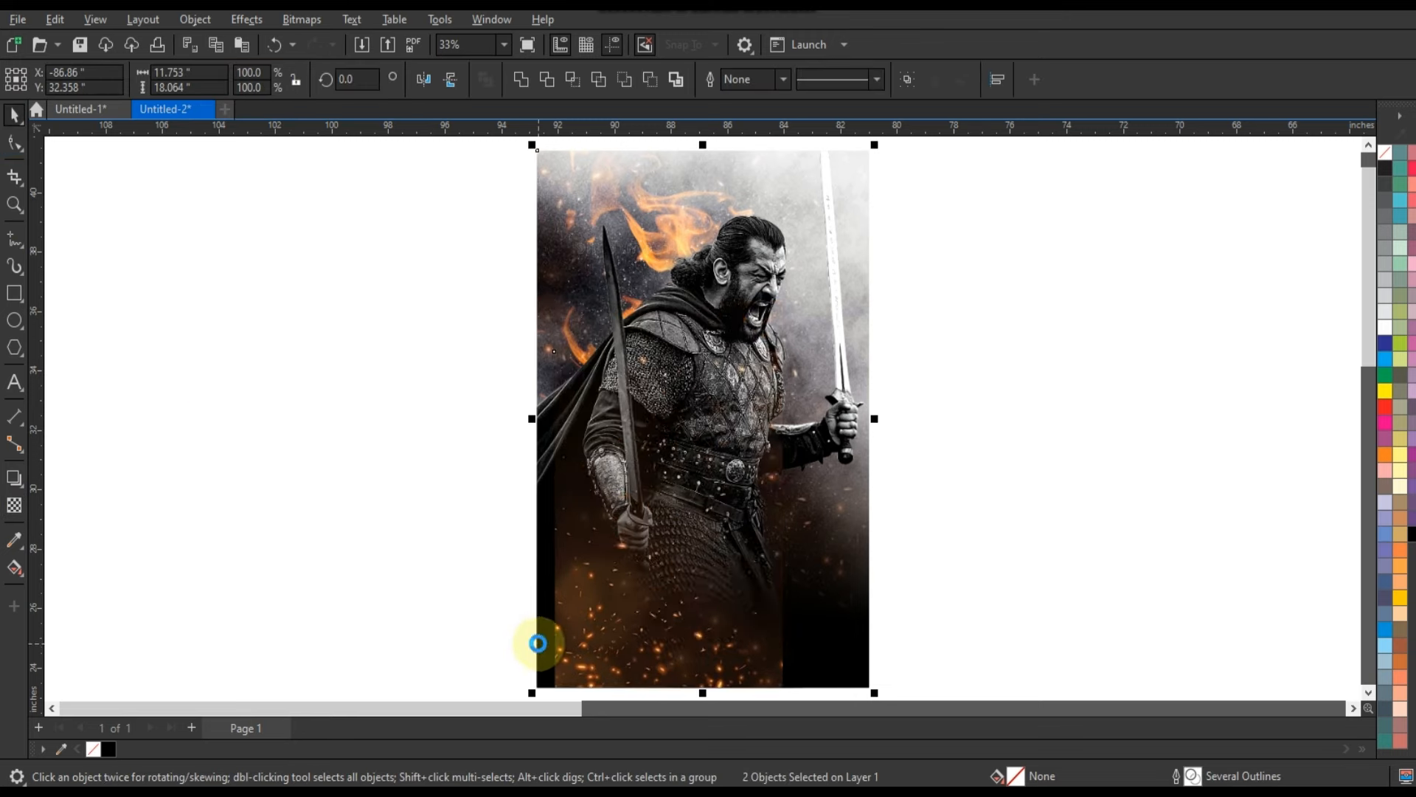
key("l")
left_click(419, 631)
Step: Enlarge the sparks image to the poster's full width, about 11.7 × 16.4 inches, and mirror it horizontally
left_click(684, 610)
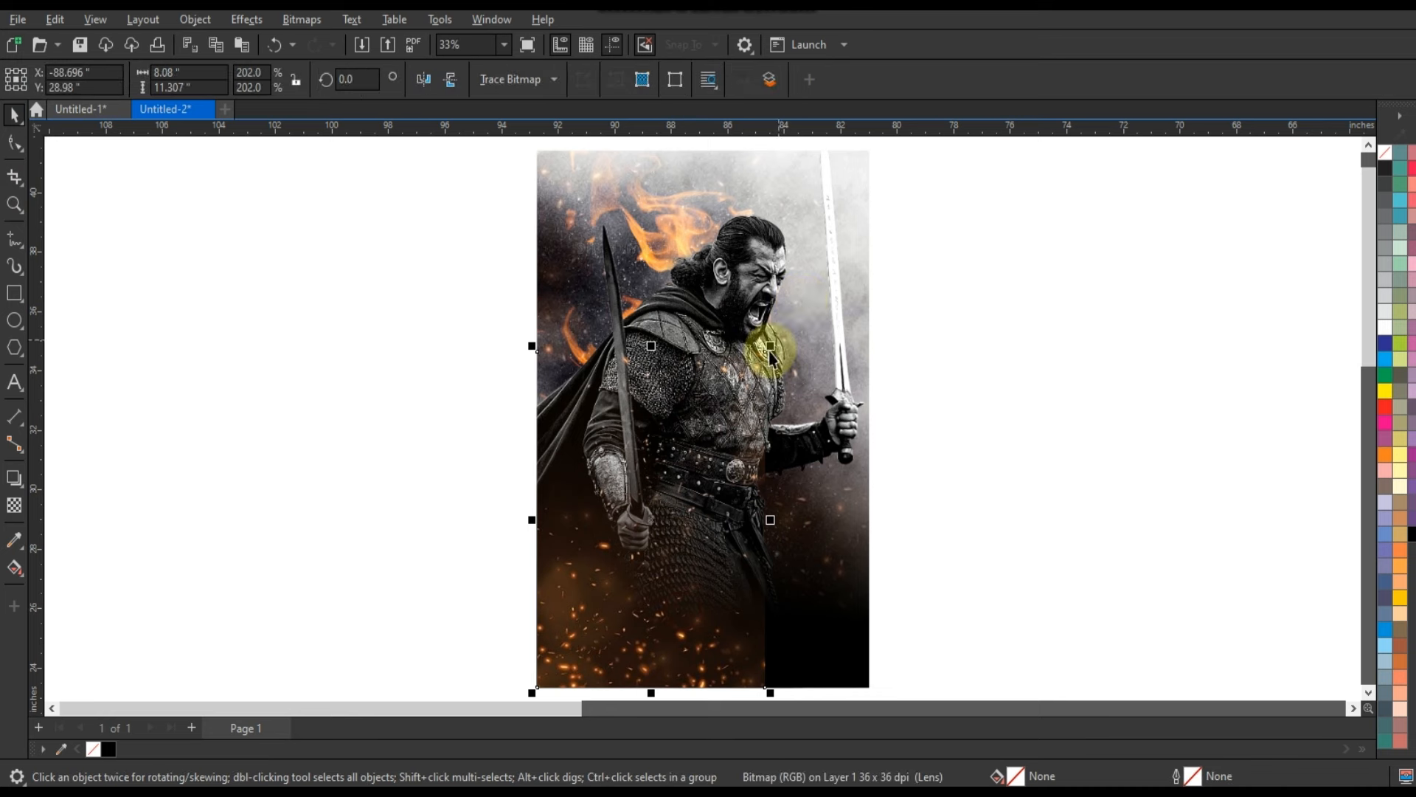
left_click_drag(771, 345, 893, 245)
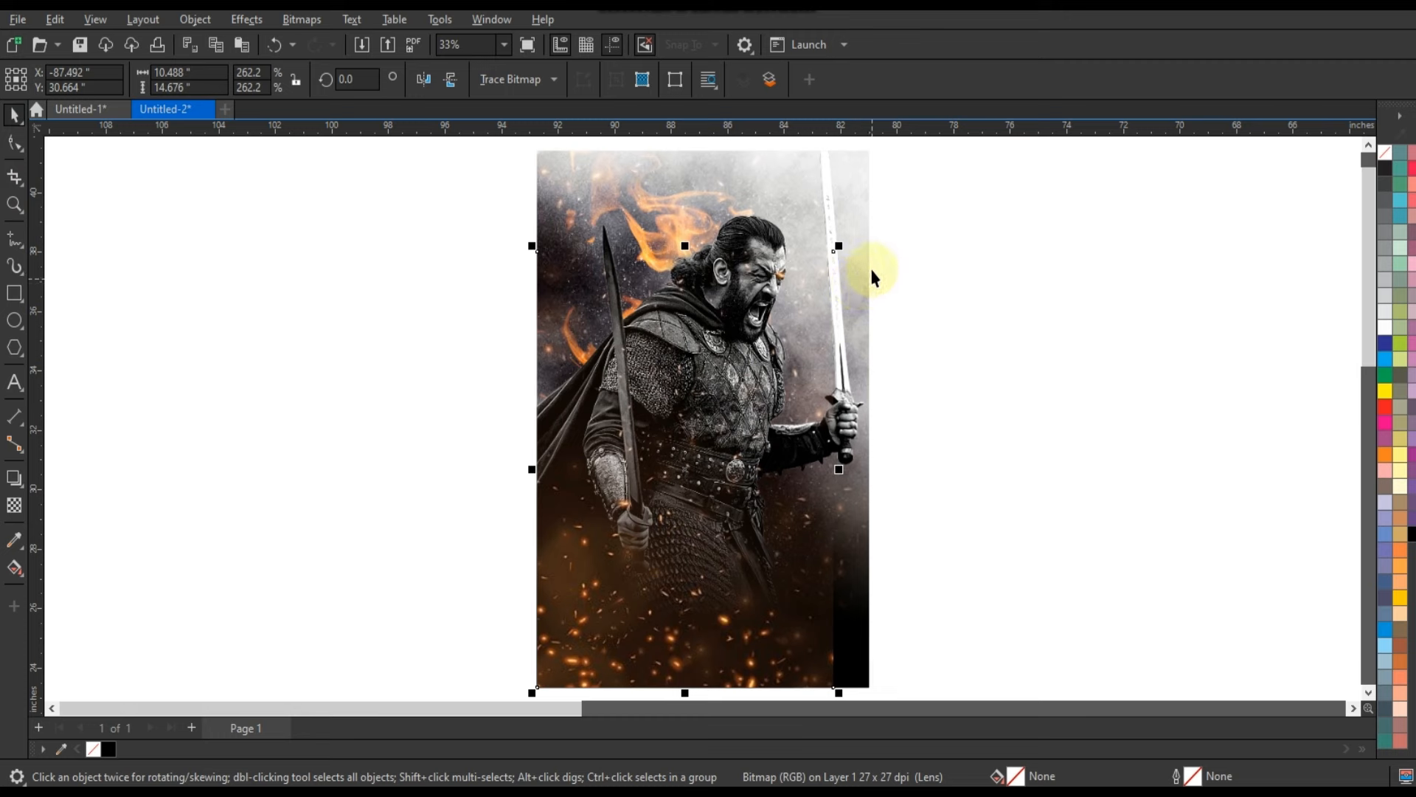
left_click_drag(845, 247, 917, 197)
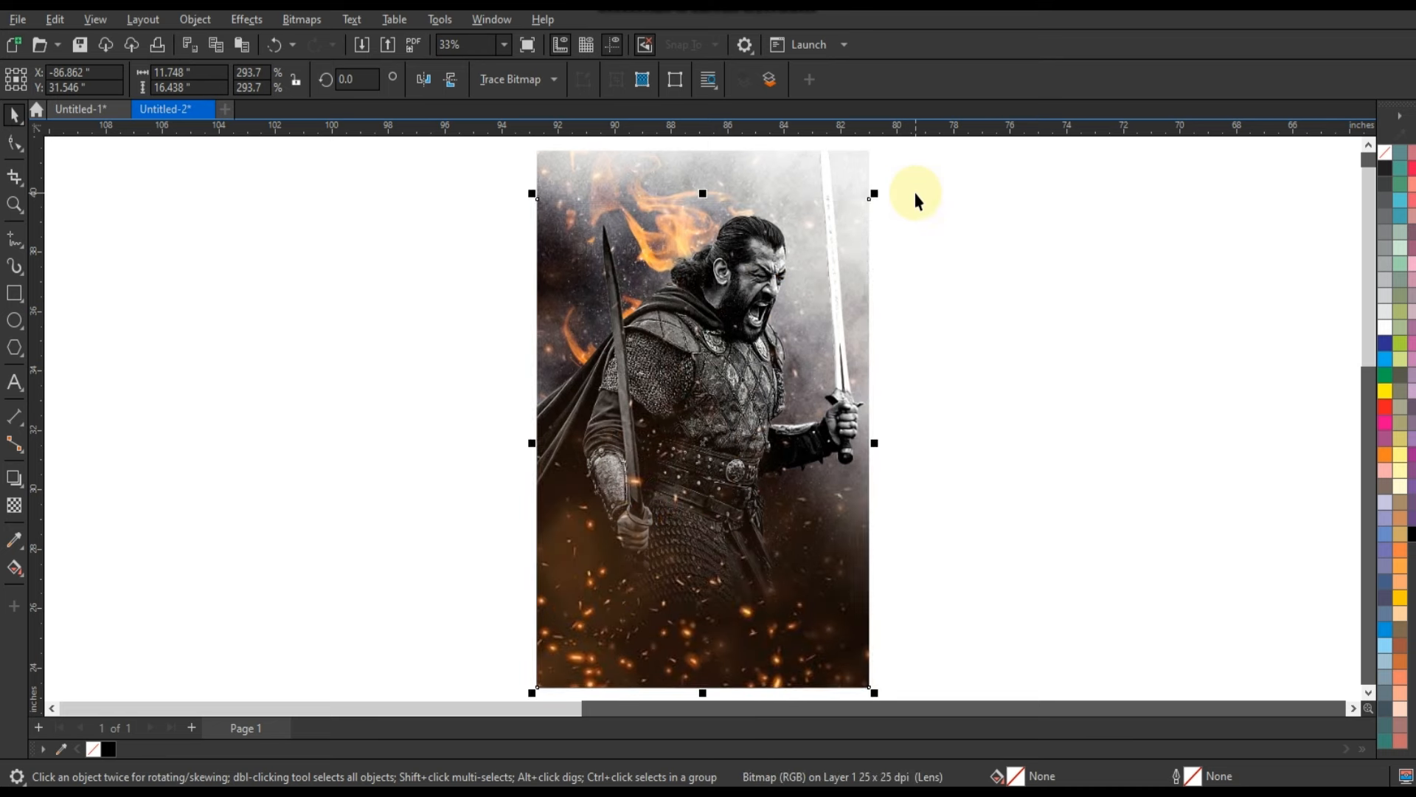
left_click(418, 79)
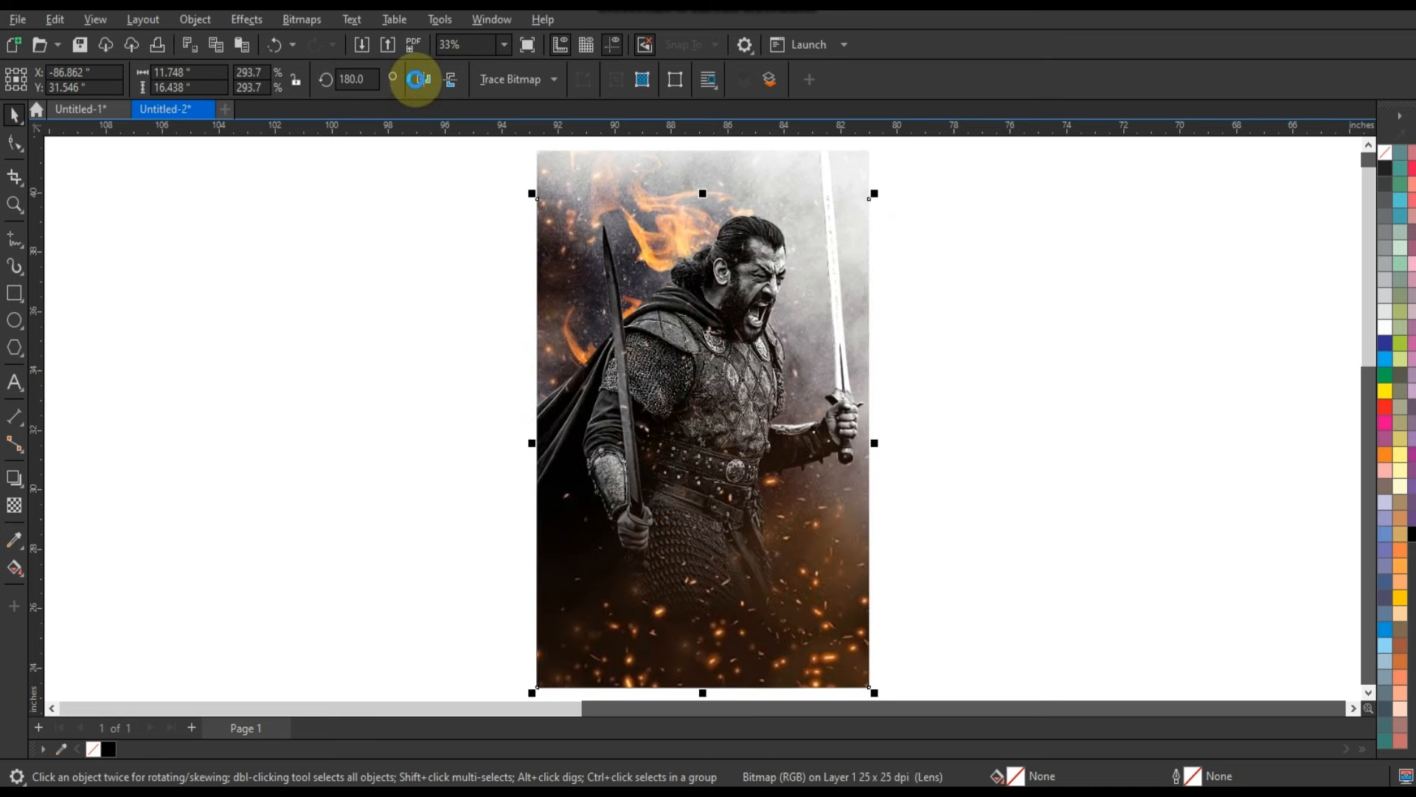
Step: PowerClip the mirrored sparks image inside the poster frame
right_click(736, 465)
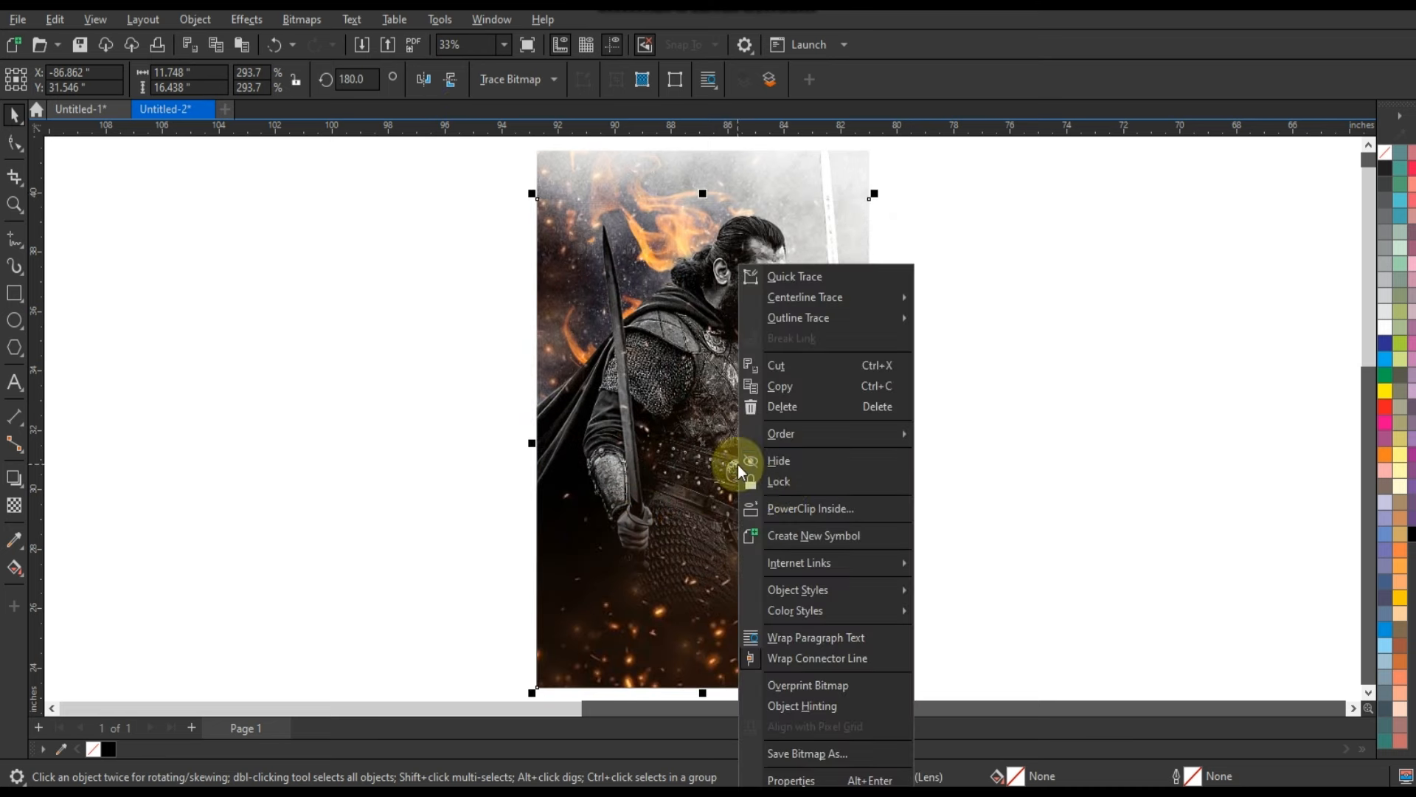
left_click(791, 509)
left_click(580, 161)
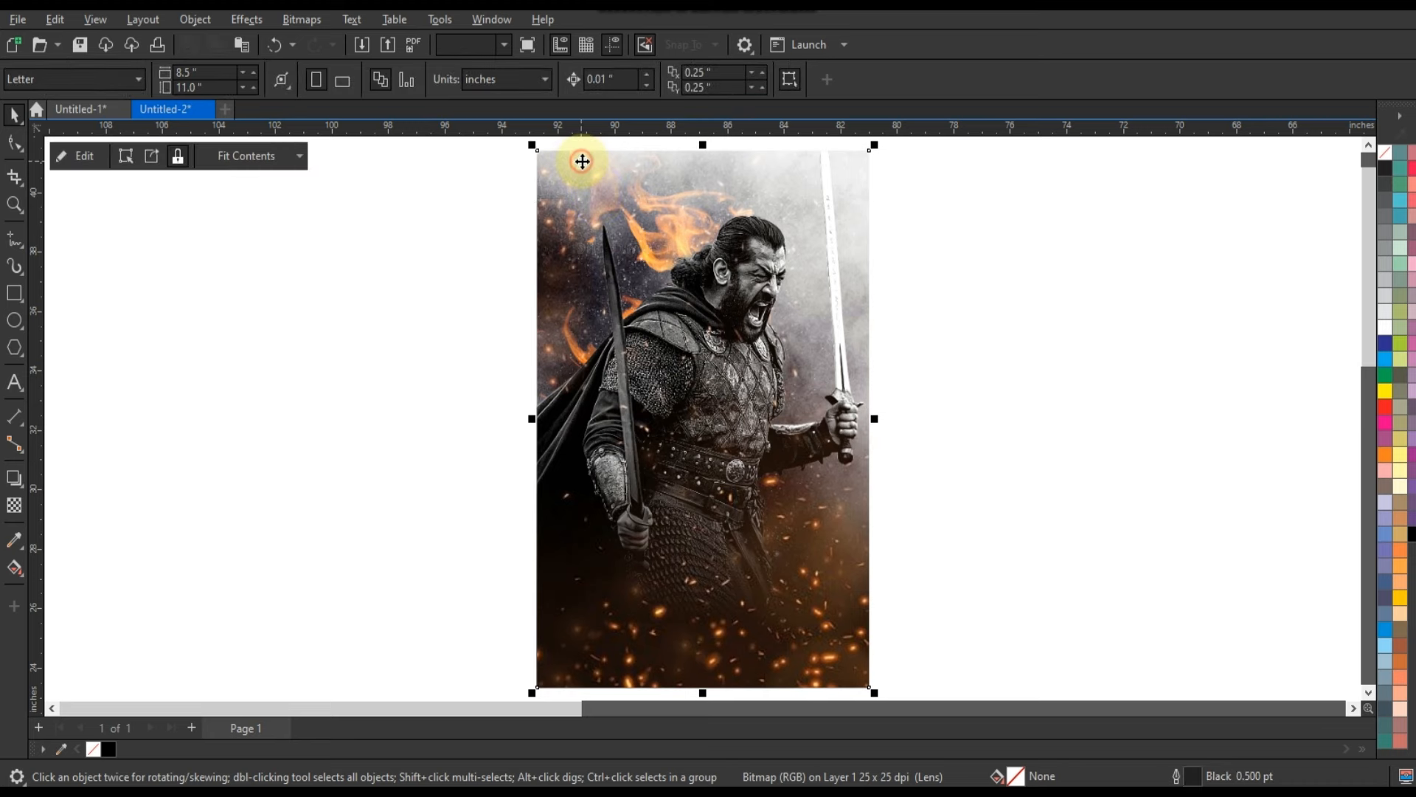
left_click(307, 392)
Step: Move the remaining fire image over the poster's lower right area and set its merge mode to Screen
scroll(437, 425, "down", 3)
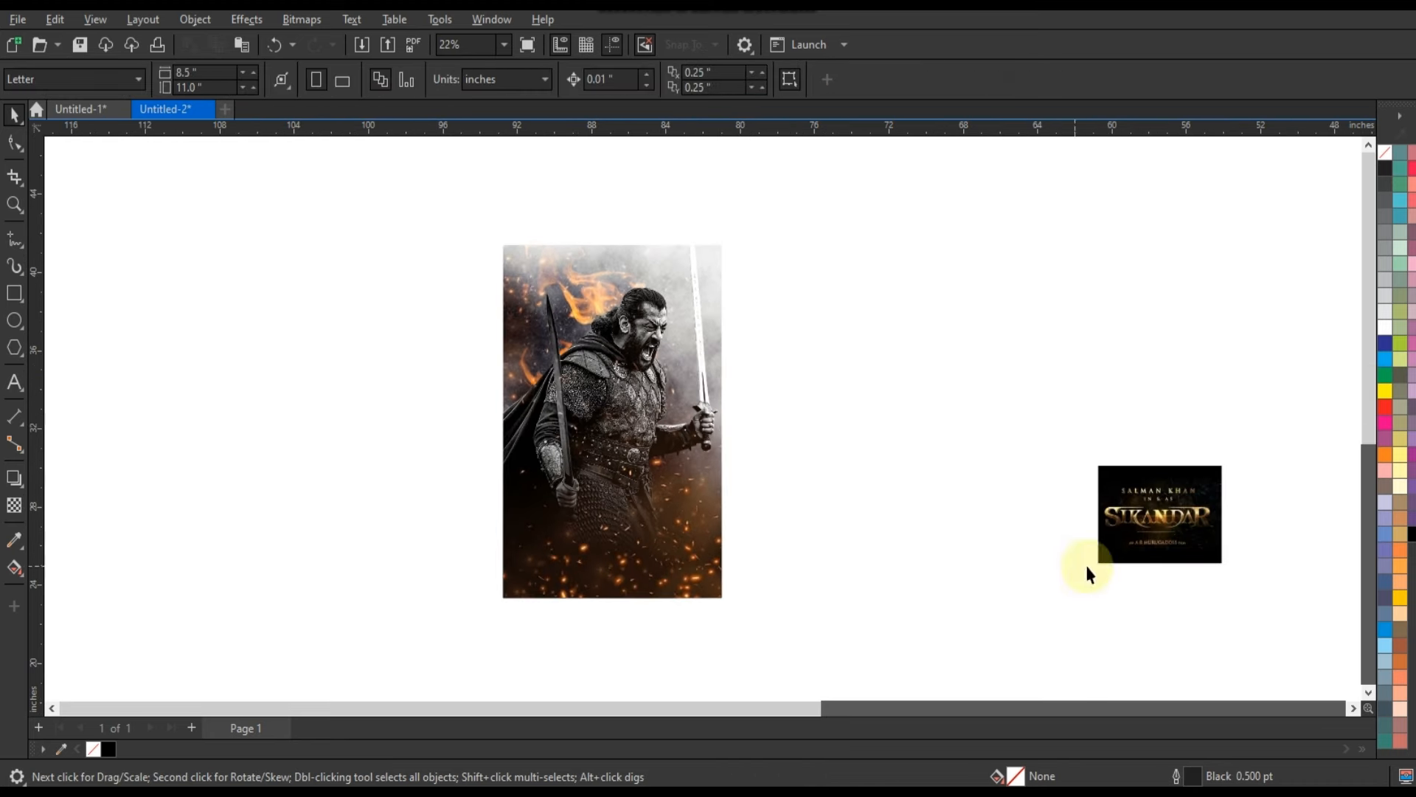
scroll(752, 544, "down", 2)
left_click_drag(1299, 516, 699, 541)
key("shift+F2")
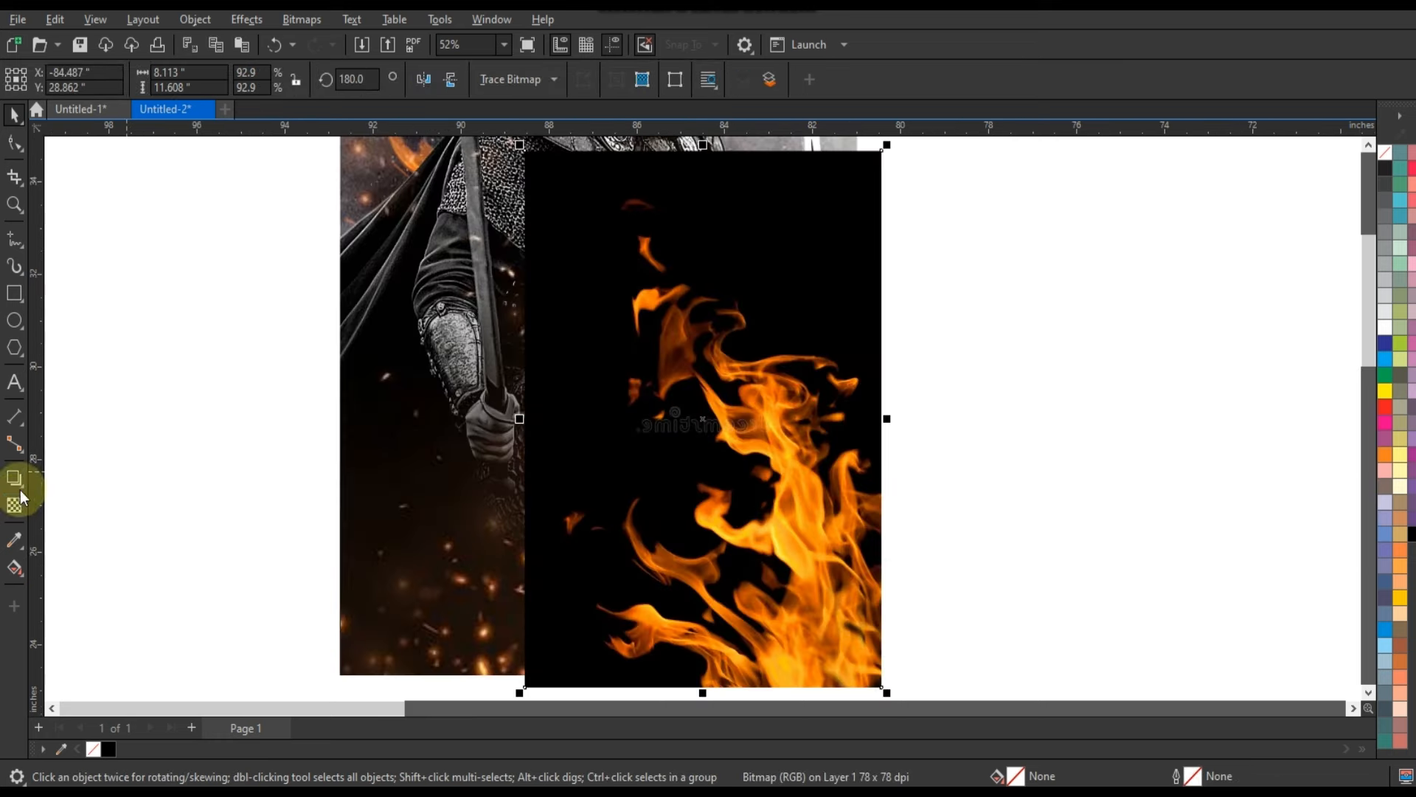
left_click(20, 500)
left_click(262, 83)
left_click(246, 441)
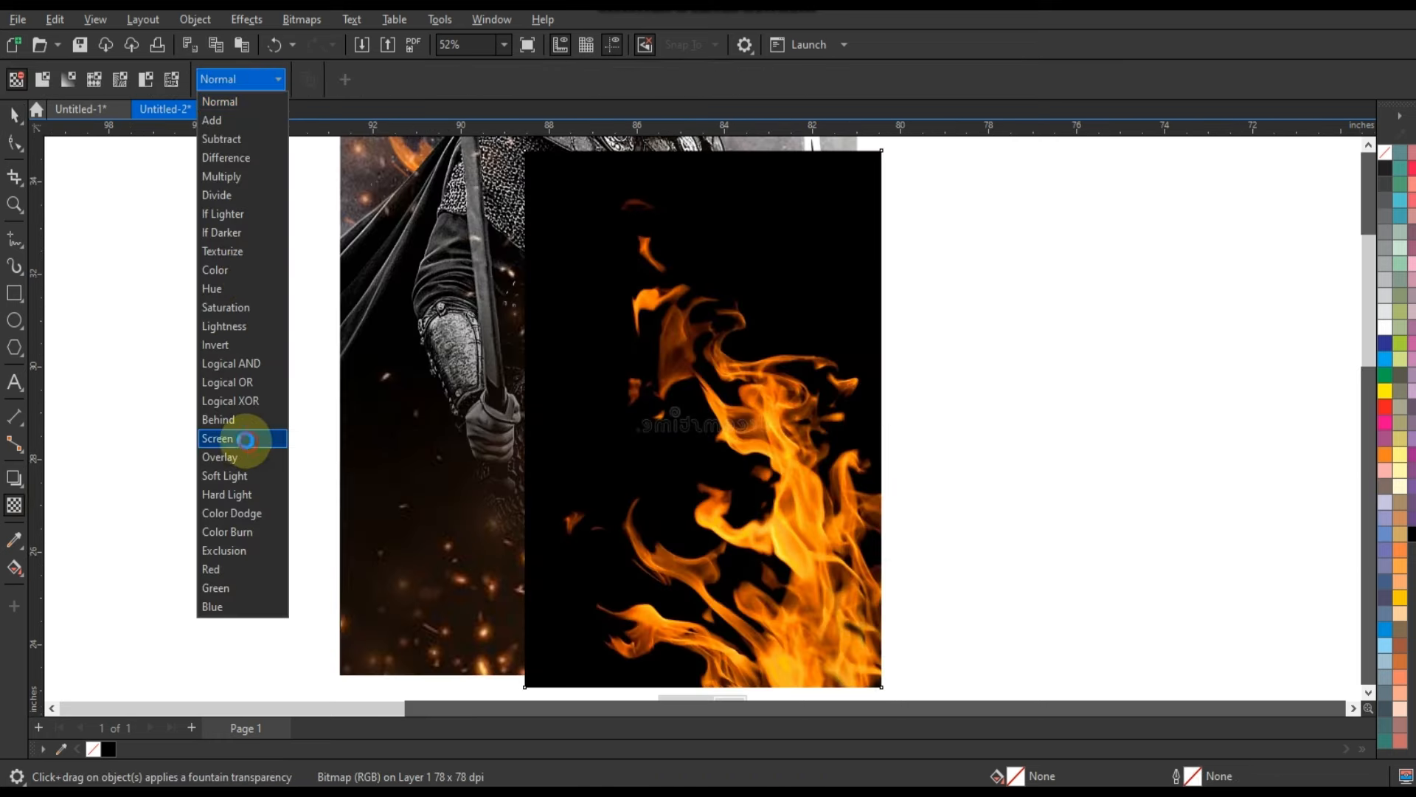
scroll(601, 401, "down", 4)
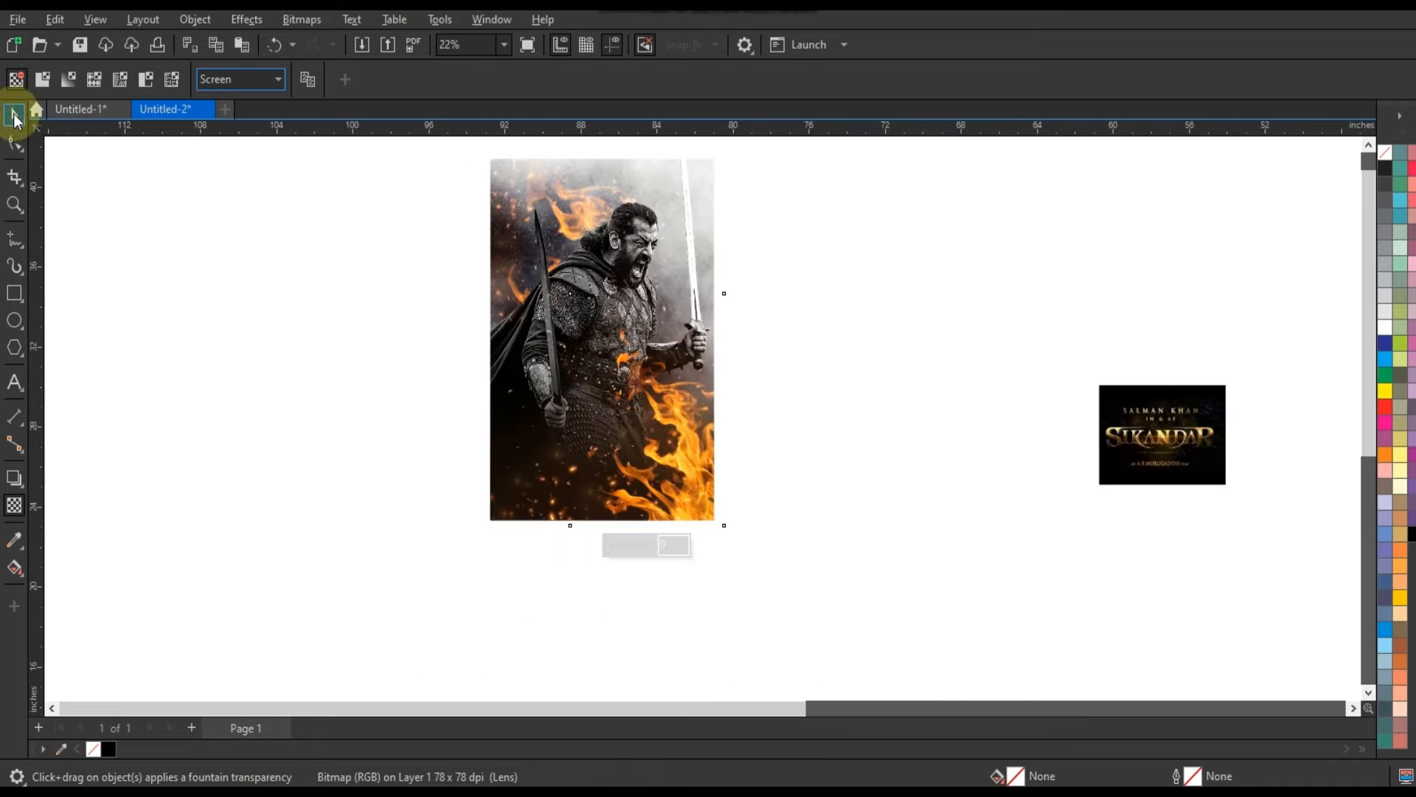
Step: Enlarge the lower fire image to about 11.8 × 16.9 inches and shift it towards the poster's right edge
left_click(15, 116)
left_click_drag(732, 288, 768, 234)
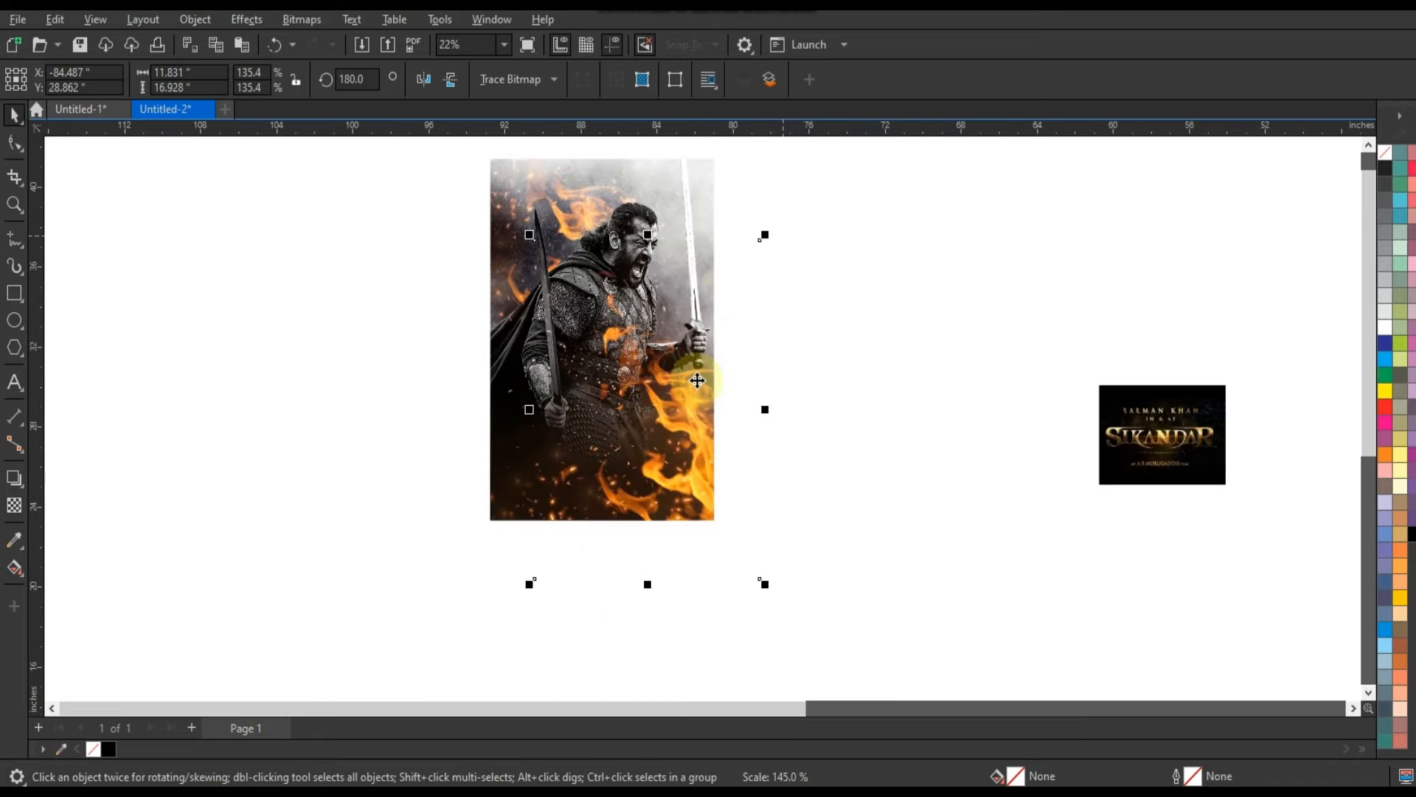
mouse_move(687, 381)
left_mouse_down()
mouse_move(685, 369)
mouse_move(698, 400)
left_mouse_up()
left_click(696, 401)
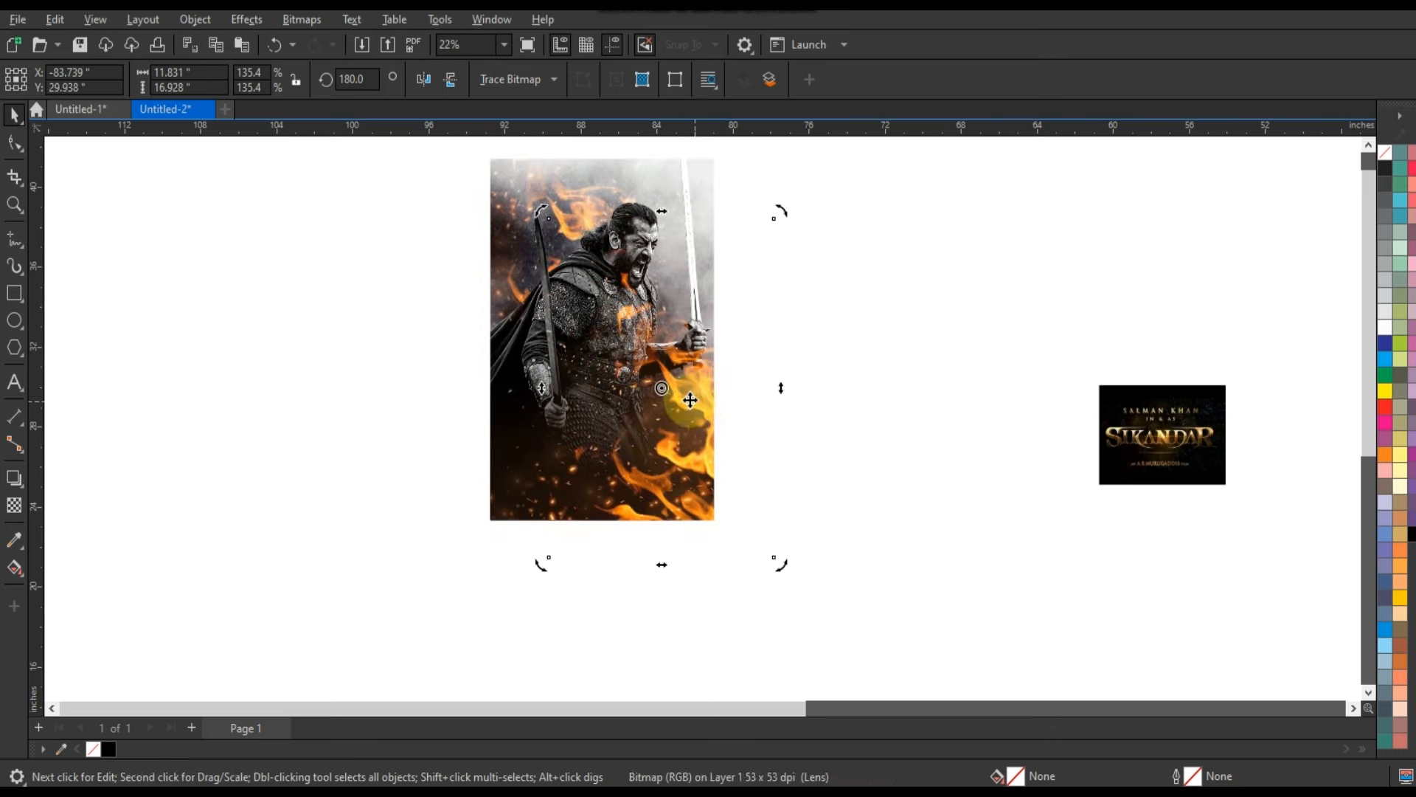
Step: Rotate the lower fire image to about 162.8°, scale it down to about 117%, and position it in the poster's lower right corner
double_click(690, 372)
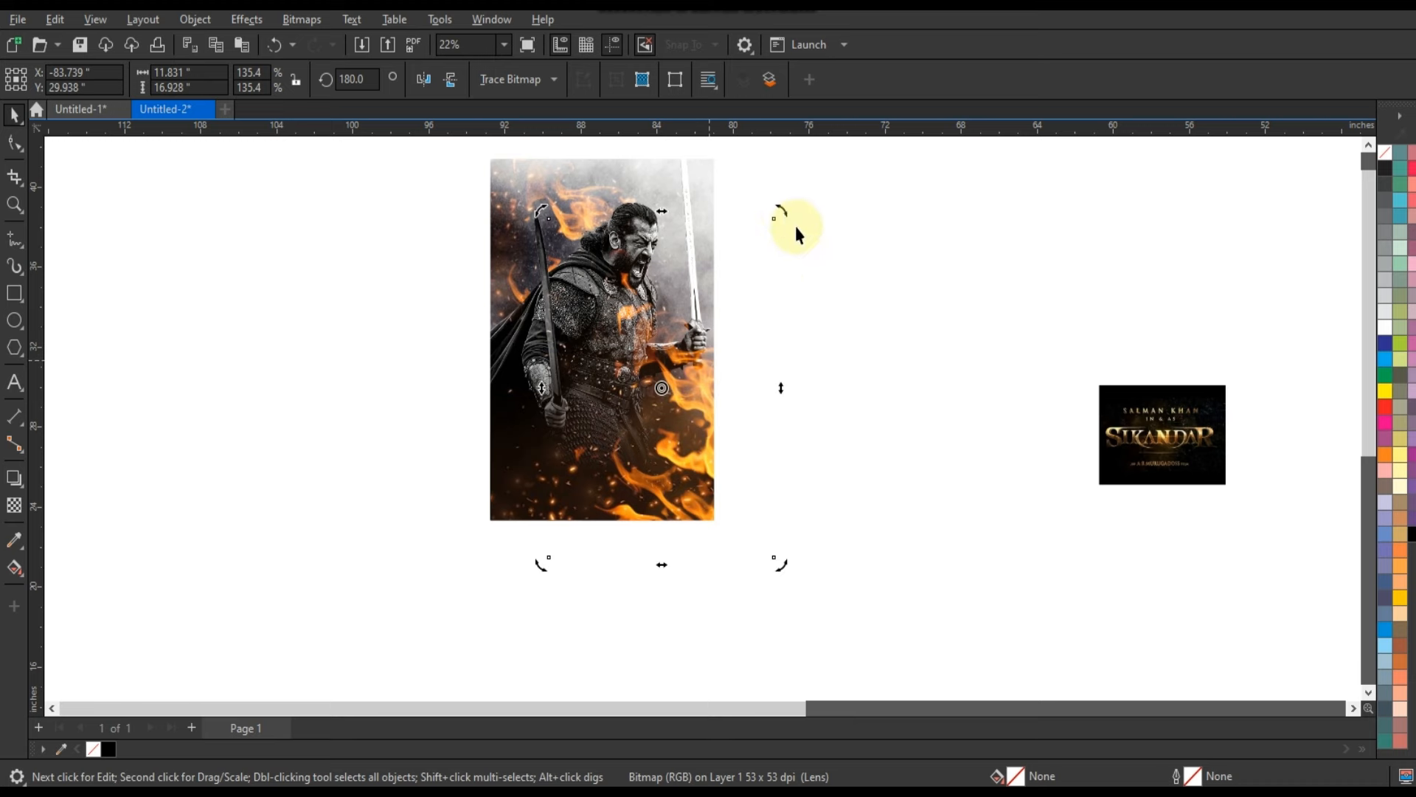
left_click_drag(790, 229, 795, 298)
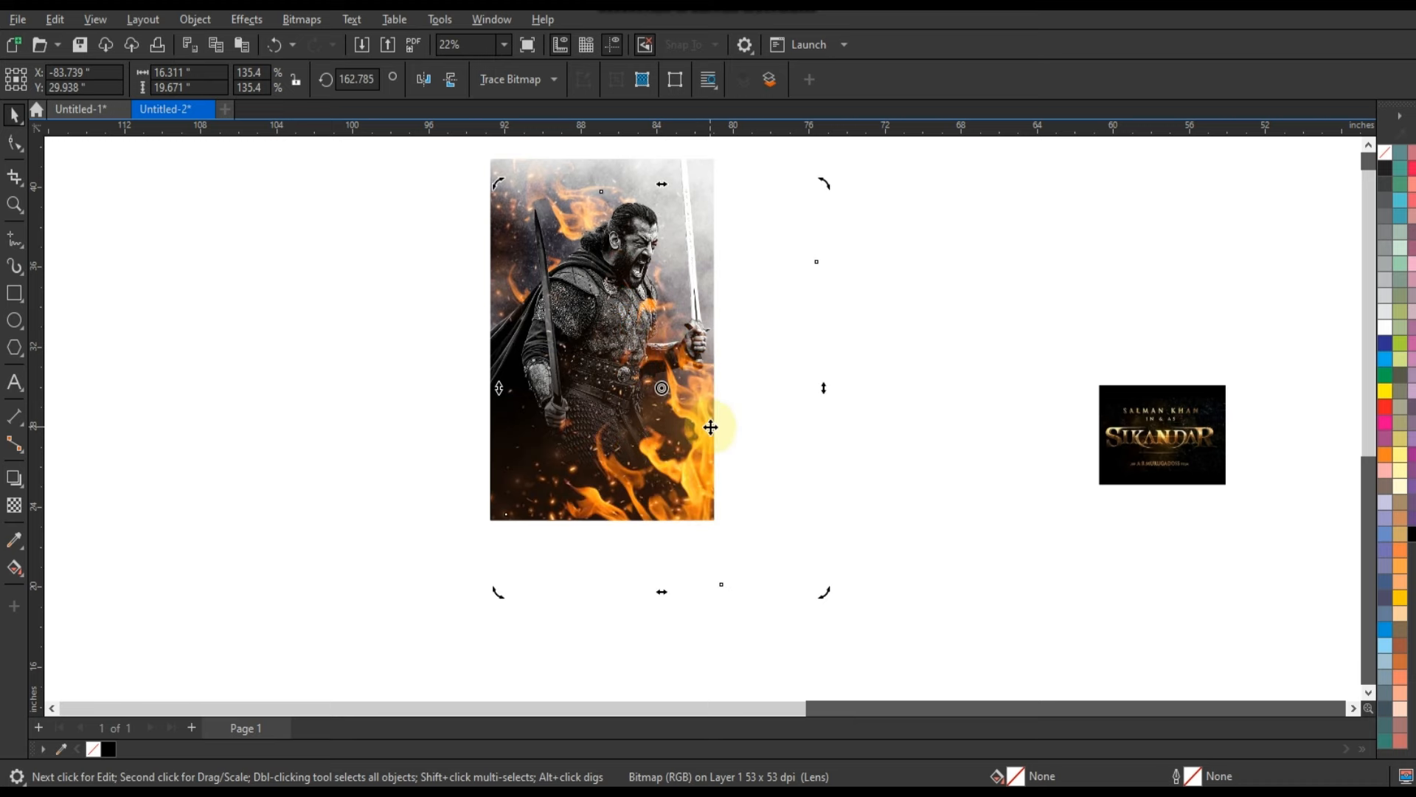
left_click_drag(710, 427, 717, 435)
left_click_drag(829, 194, 811, 223)
left_click_drag(699, 435, 699, 440)
Step: PowerClip the rotated fire image inside the poster frame
right_click(700, 440)
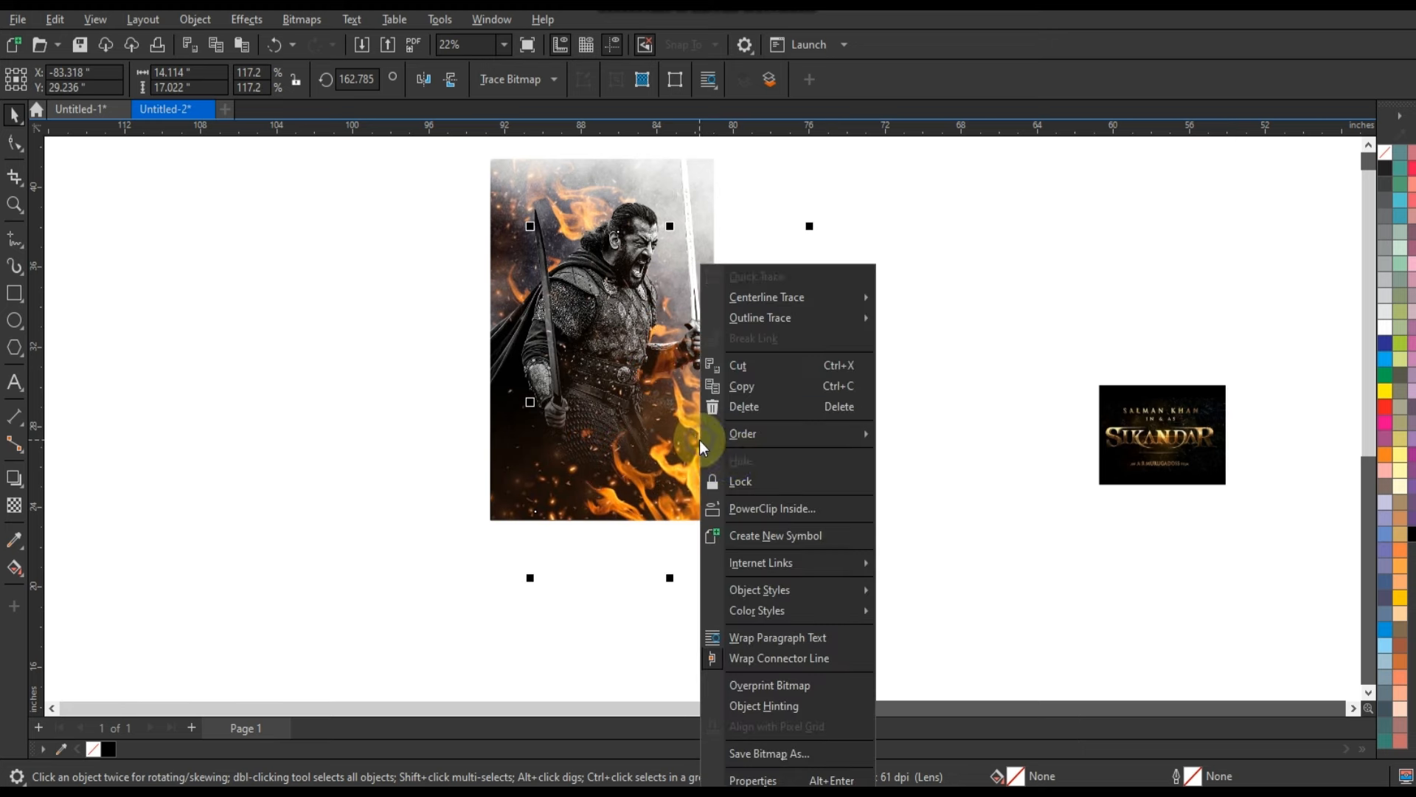
left_click(754, 508)
left_click(541, 188)
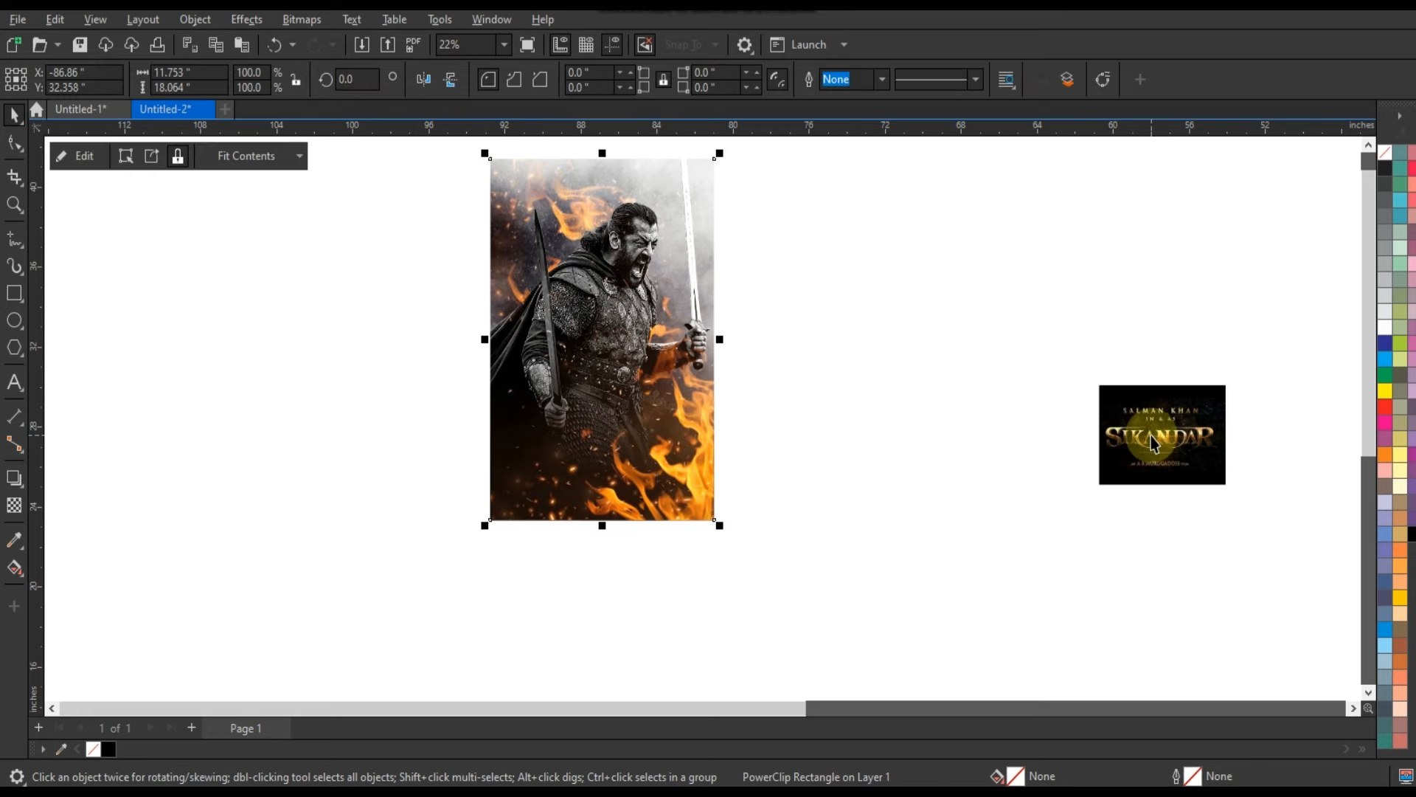
Step: Move the Sikandar title image onto the poster's lower part and set its merge mode to Screen
left_click_drag(1152, 436, 588, 442)
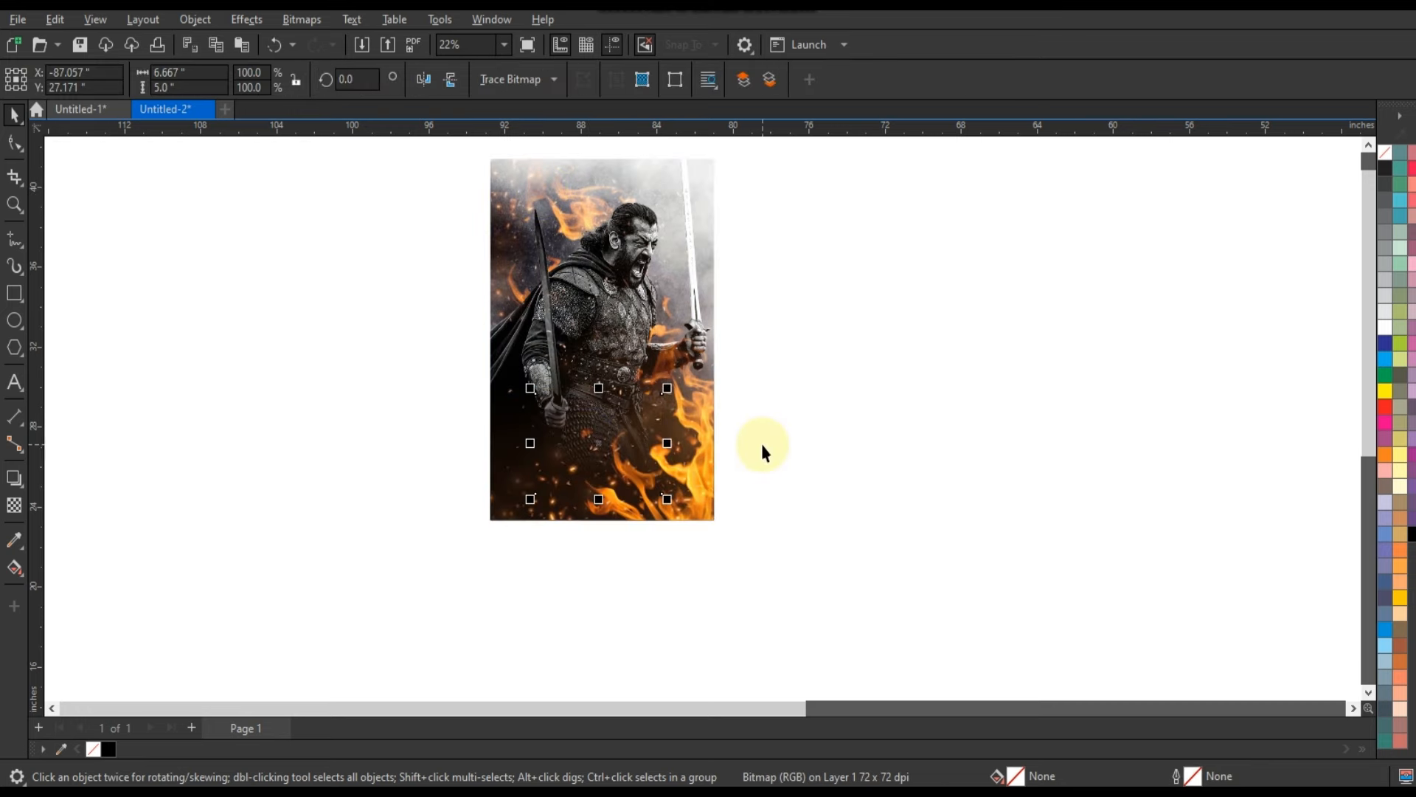
scroll(760, 440, "up", 5)
scroll(724, 414, "down", 2)
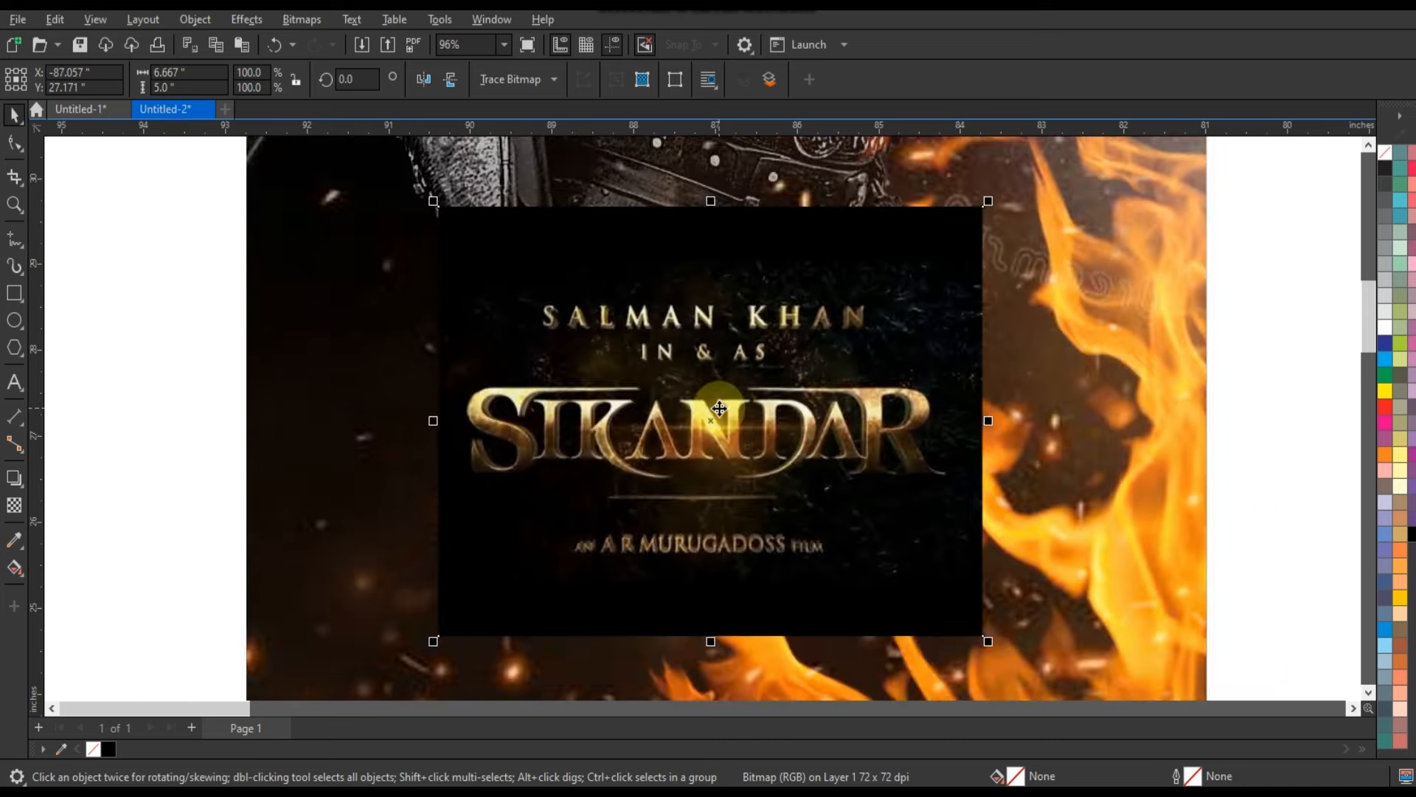
left_click(15, 504)
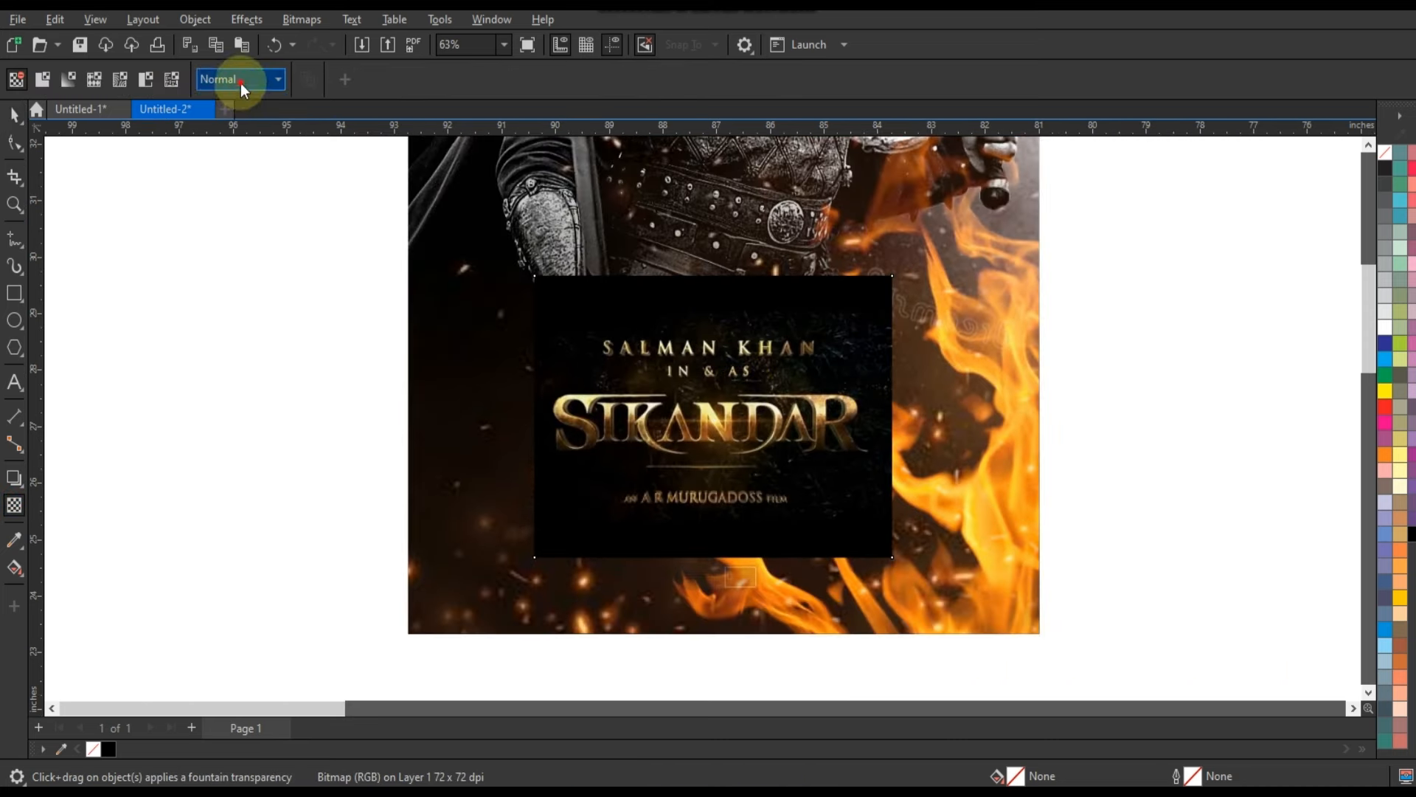
left_click(241, 83)
left_click(232, 439)
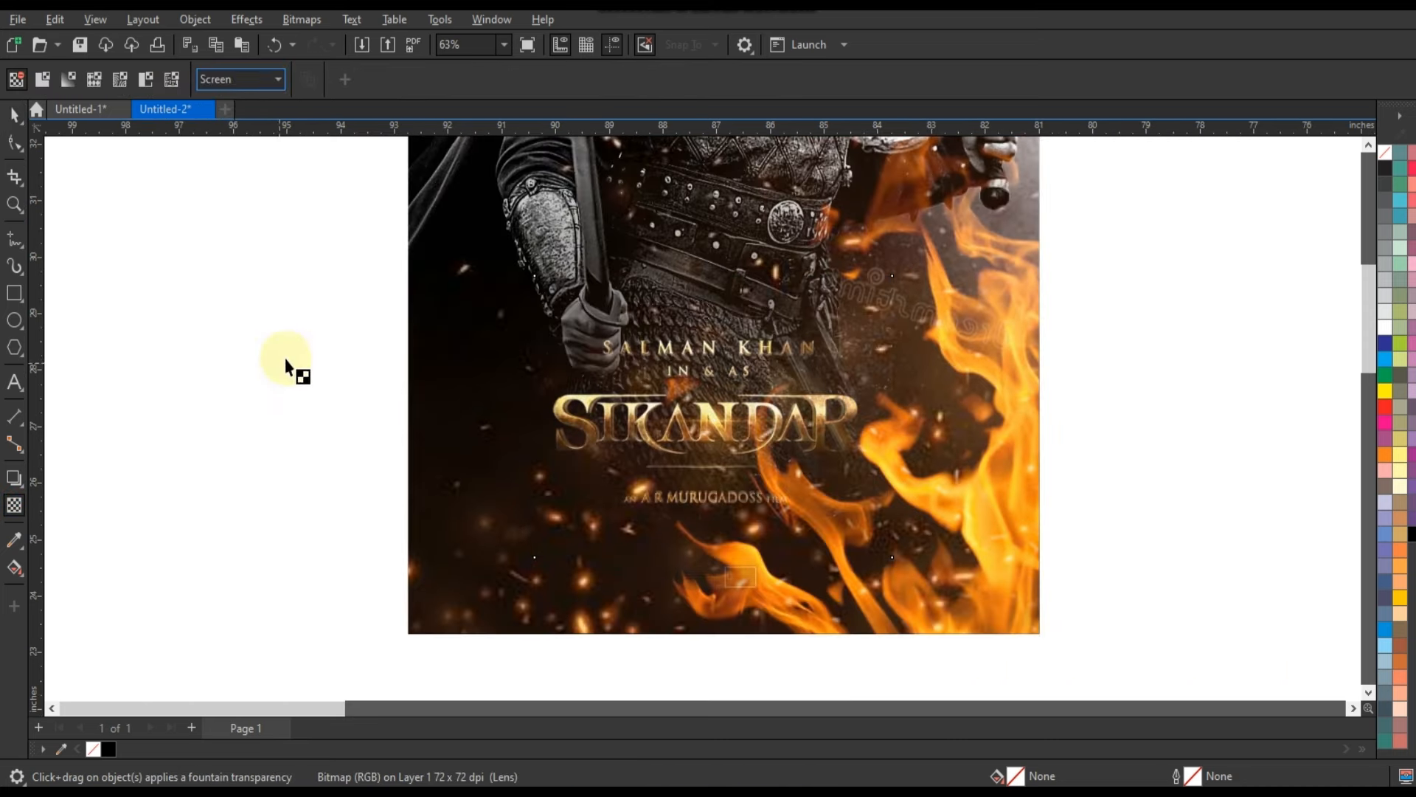
left_click(13, 115)
Step: Enlarge the Sikandar title to about 10.6 × 8 inches and move it slightly upward
scroll(933, 425, "down", 3)
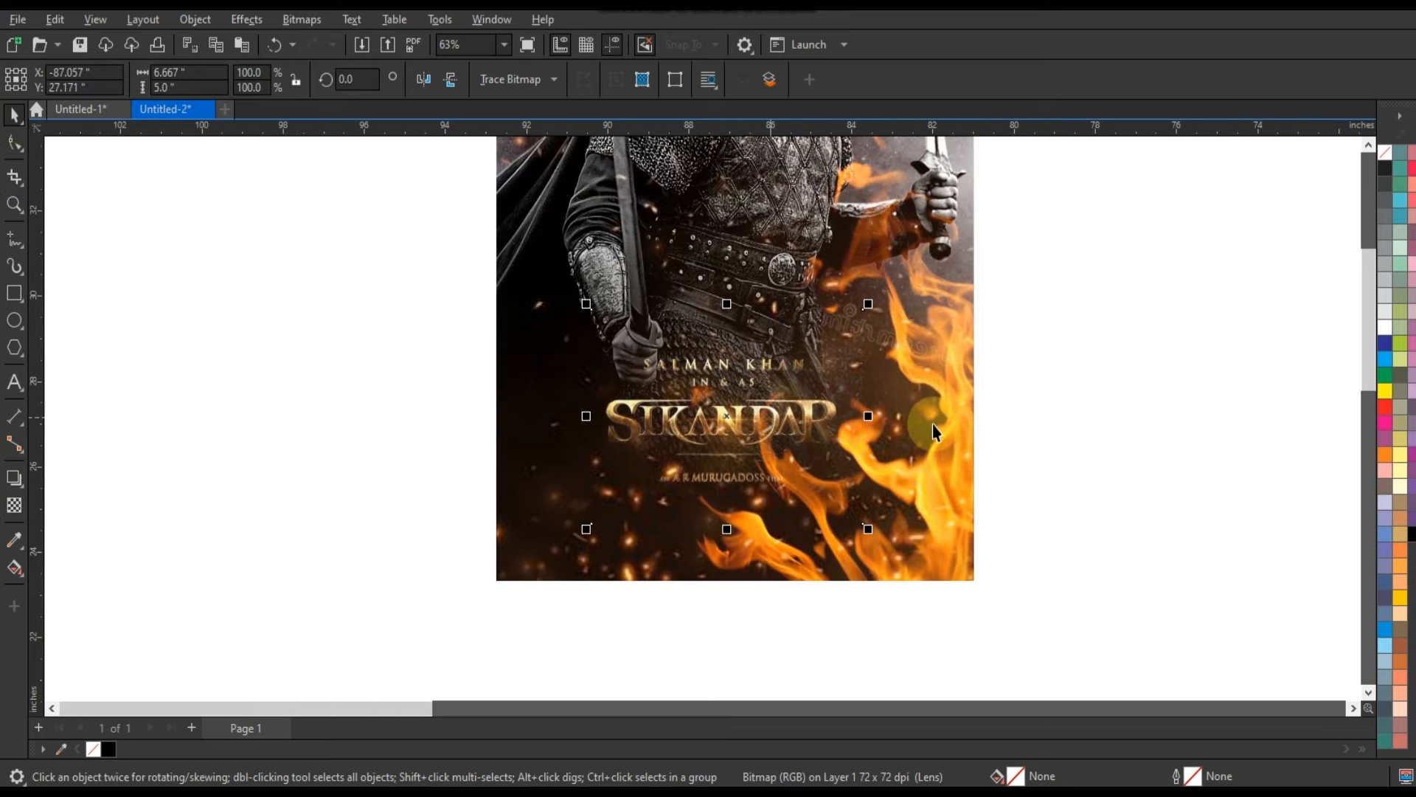
left_click(895, 497)
left_click_drag(892, 499, 945, 545)
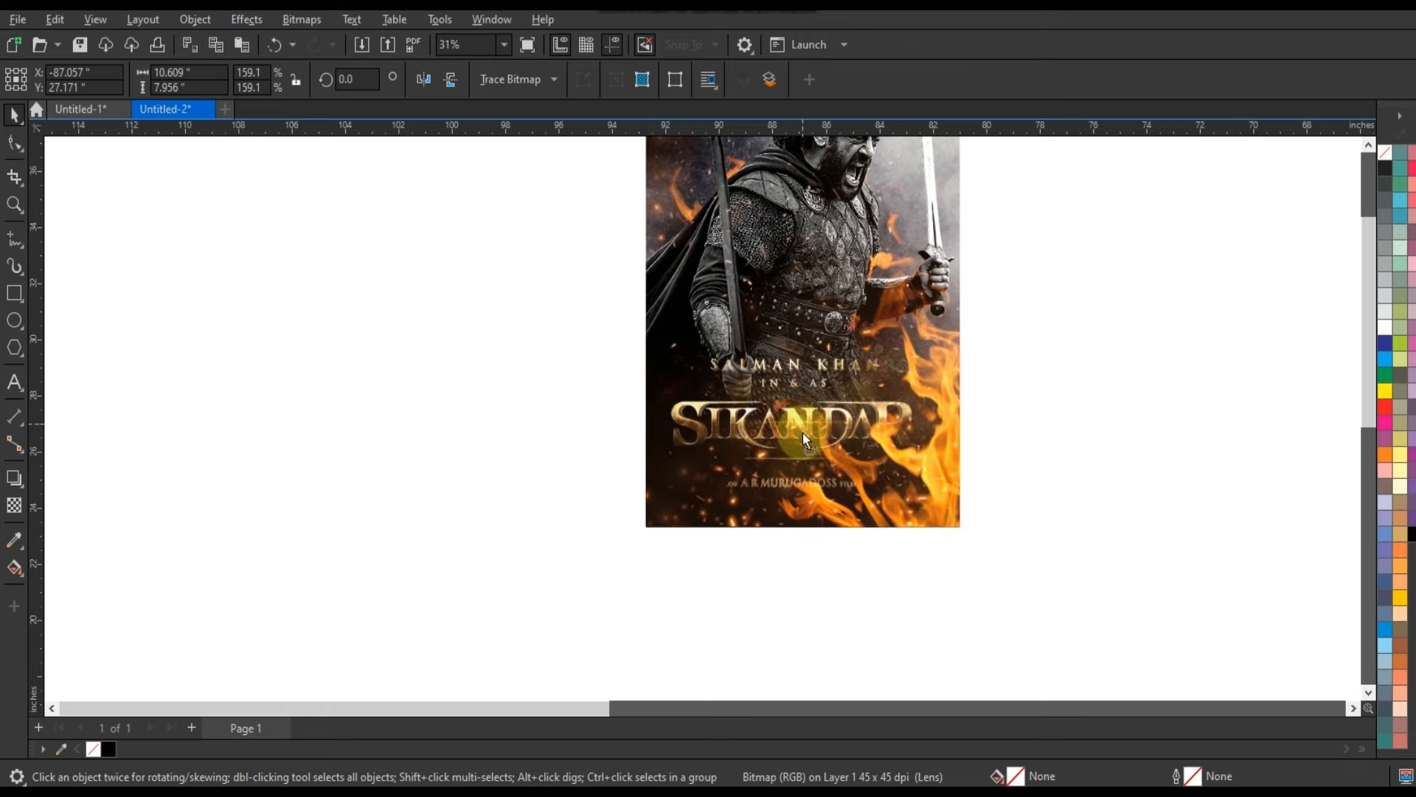
mouse_move(802, 432)
left_mouse_down()
mouse_move(799, 450)
mouse_move(803, 413)
left_mouse_up()
Step: Fit the whole poster in view and examine it in full-screen preview
left_click(1109, 455)
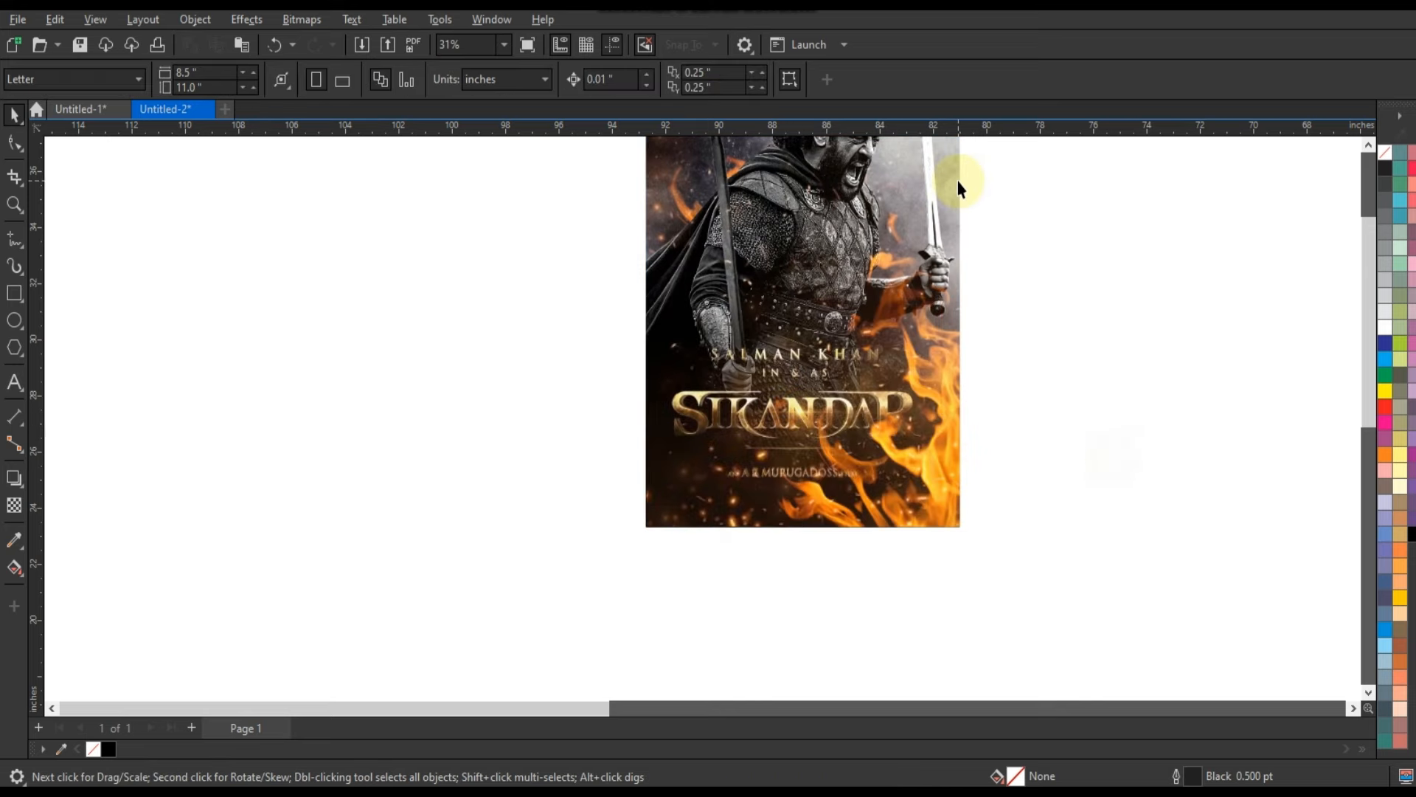
left_click(958, 182)
key("shift+F2")
key("F9")
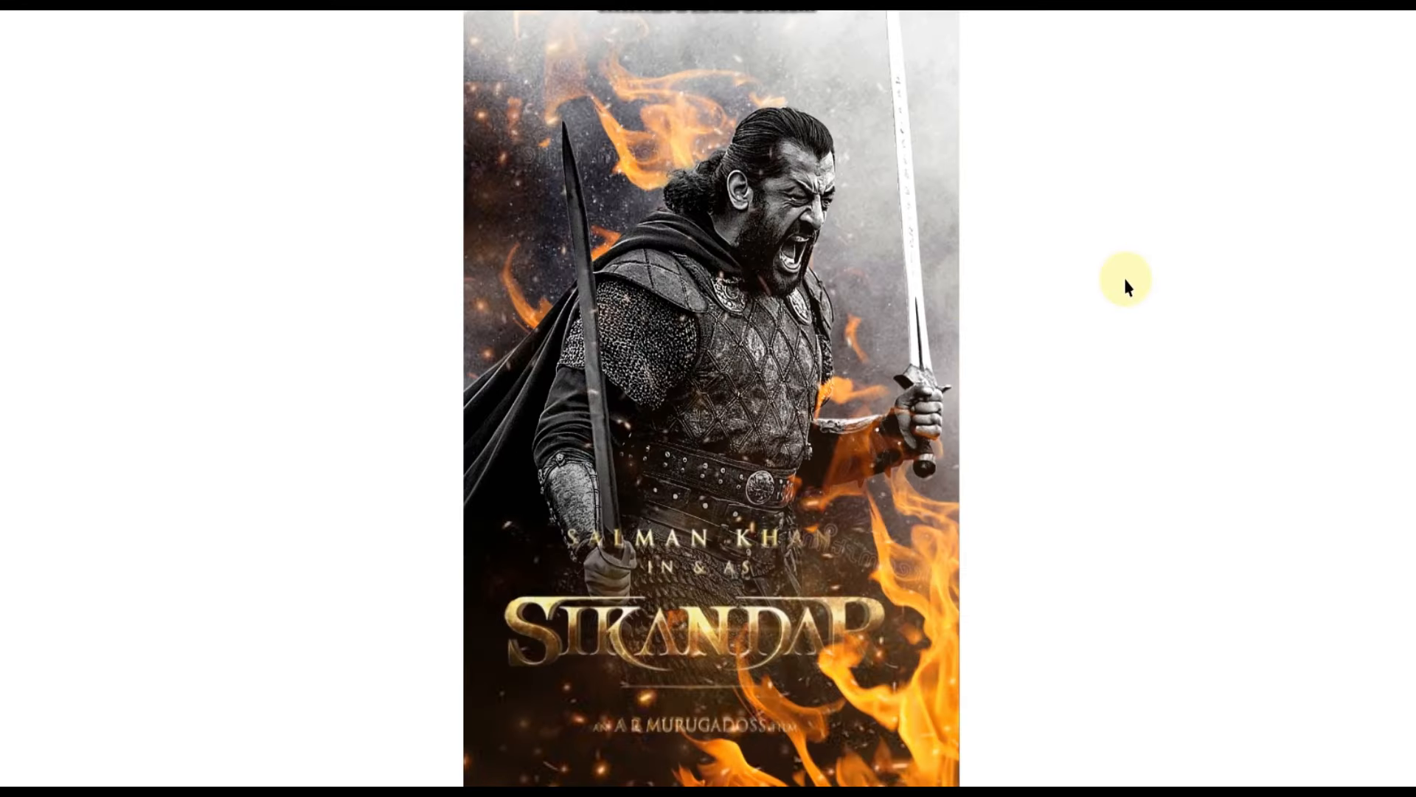